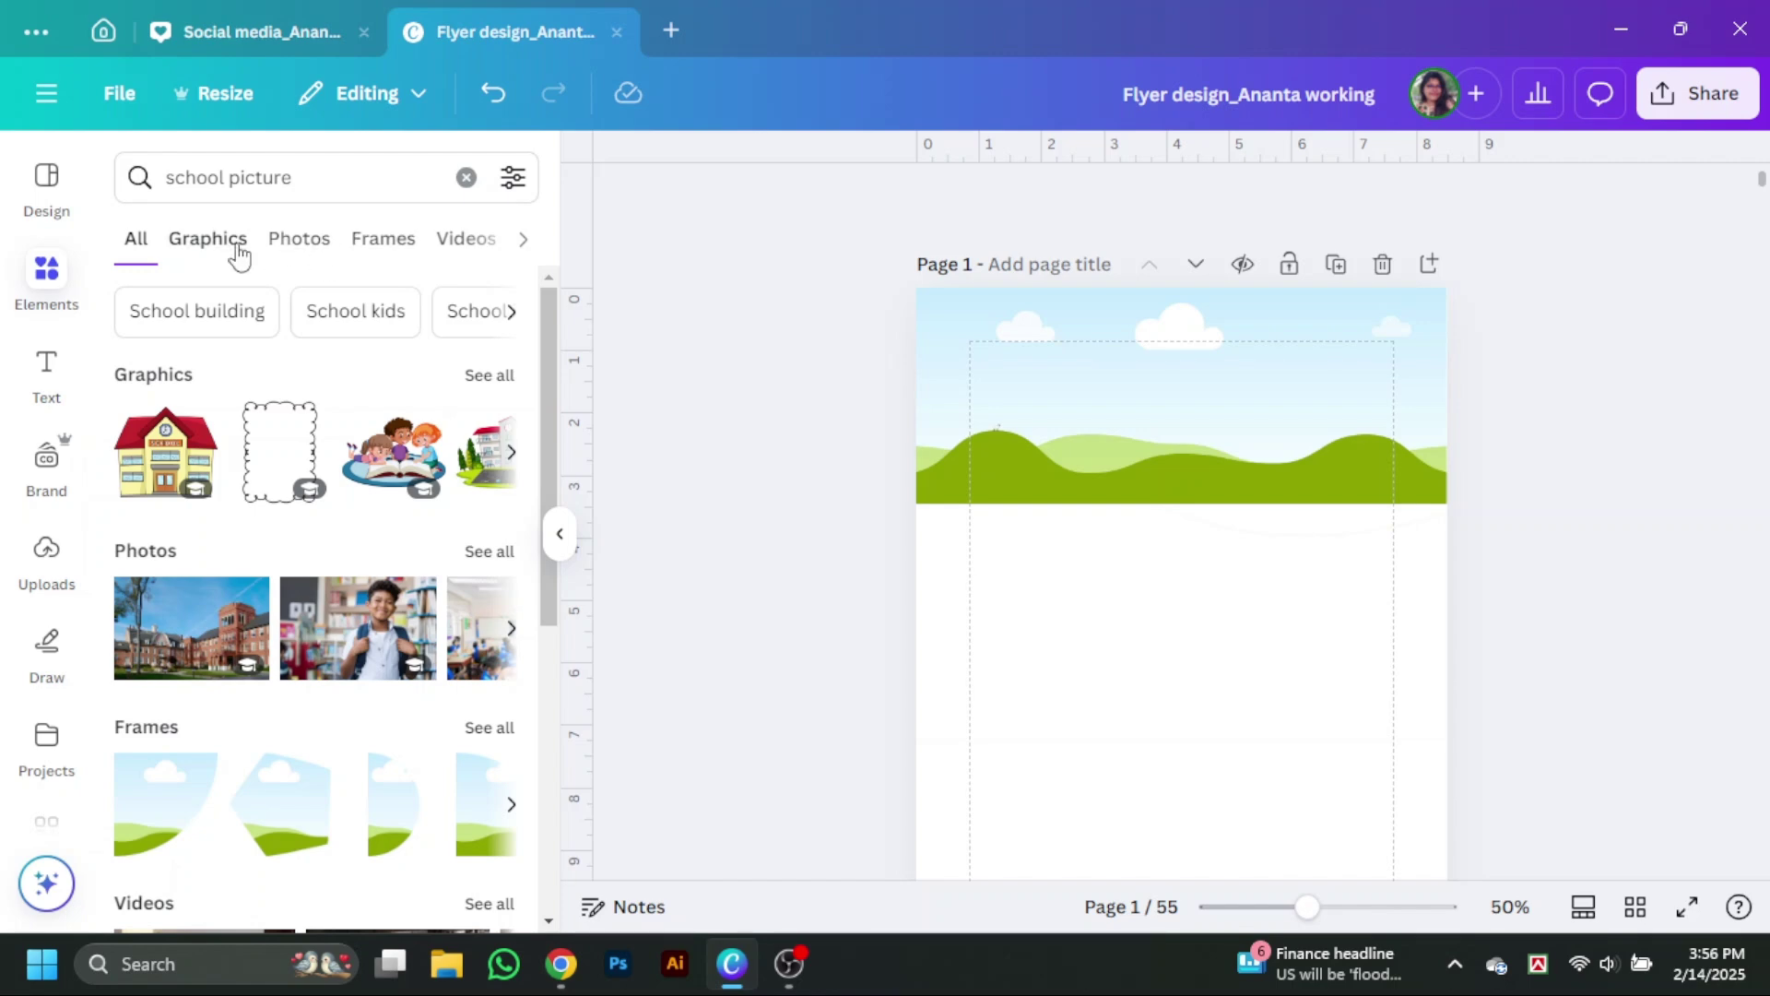
Limit the school picture results to photos and browse through them for a header image.
left_click(300, 241)
scroll(368, 663, "down", 3)
scroll(371, 720, "up", 3)
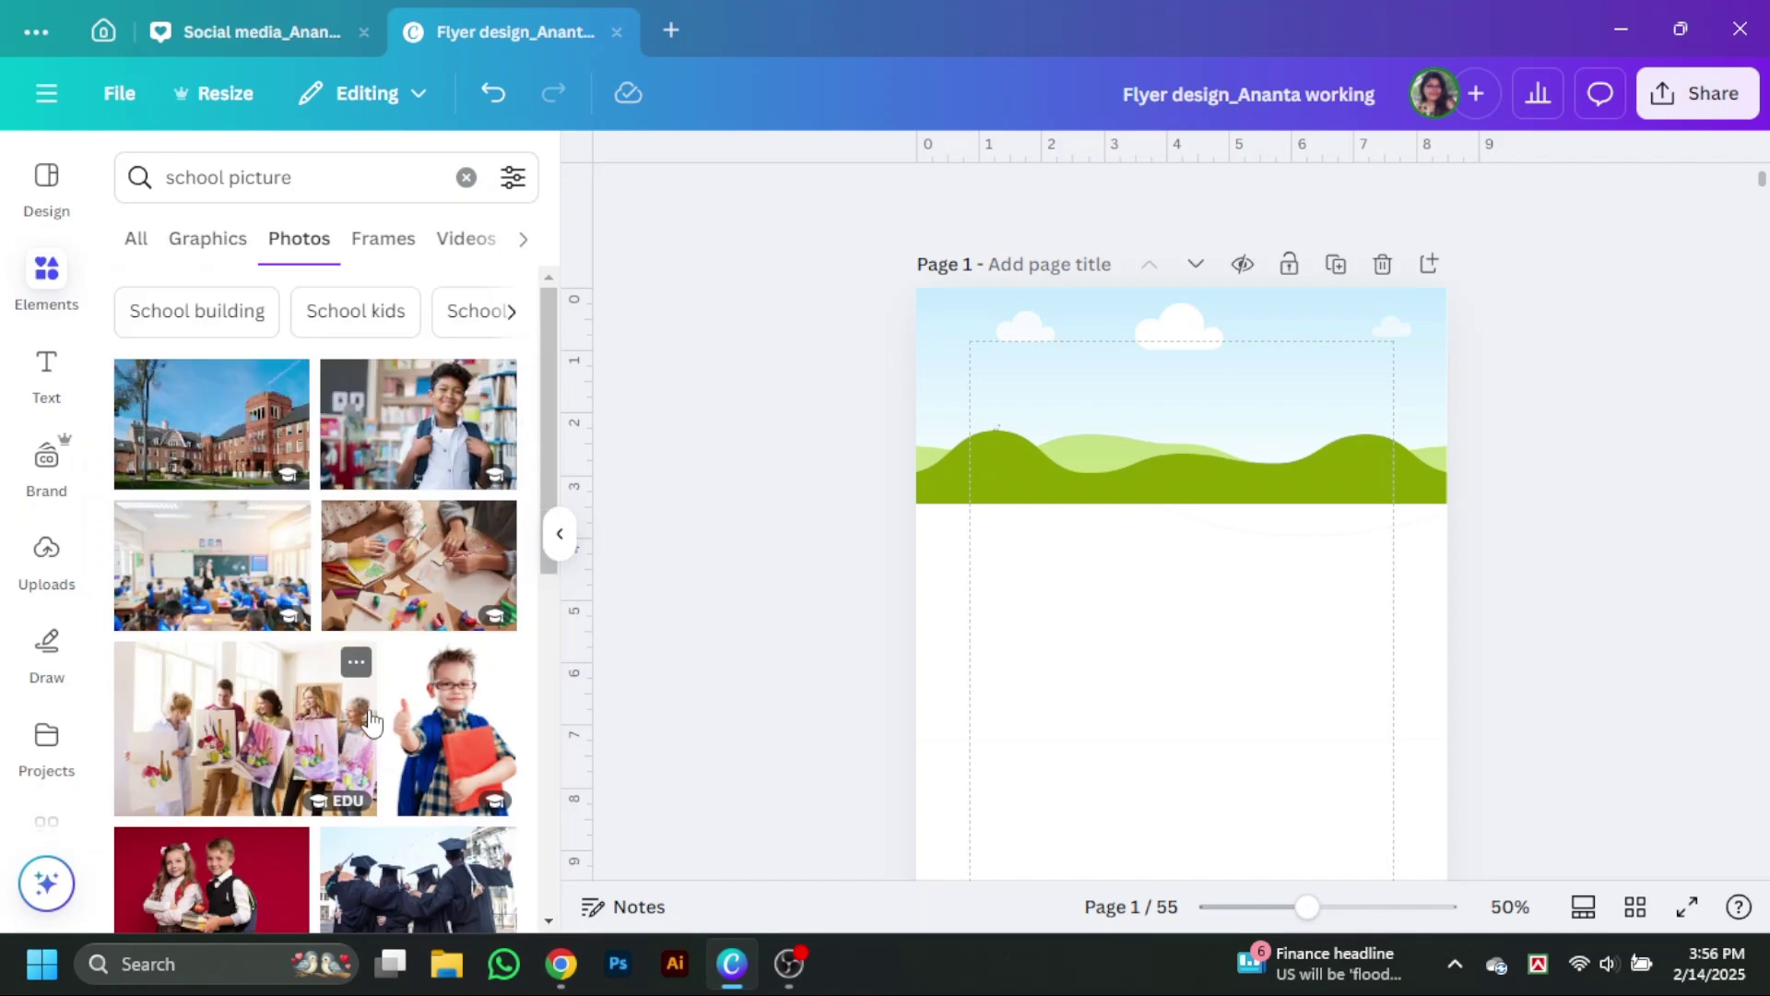
scroll(374, 714, "down", 5)
scroll(399, 687, "down", 10)
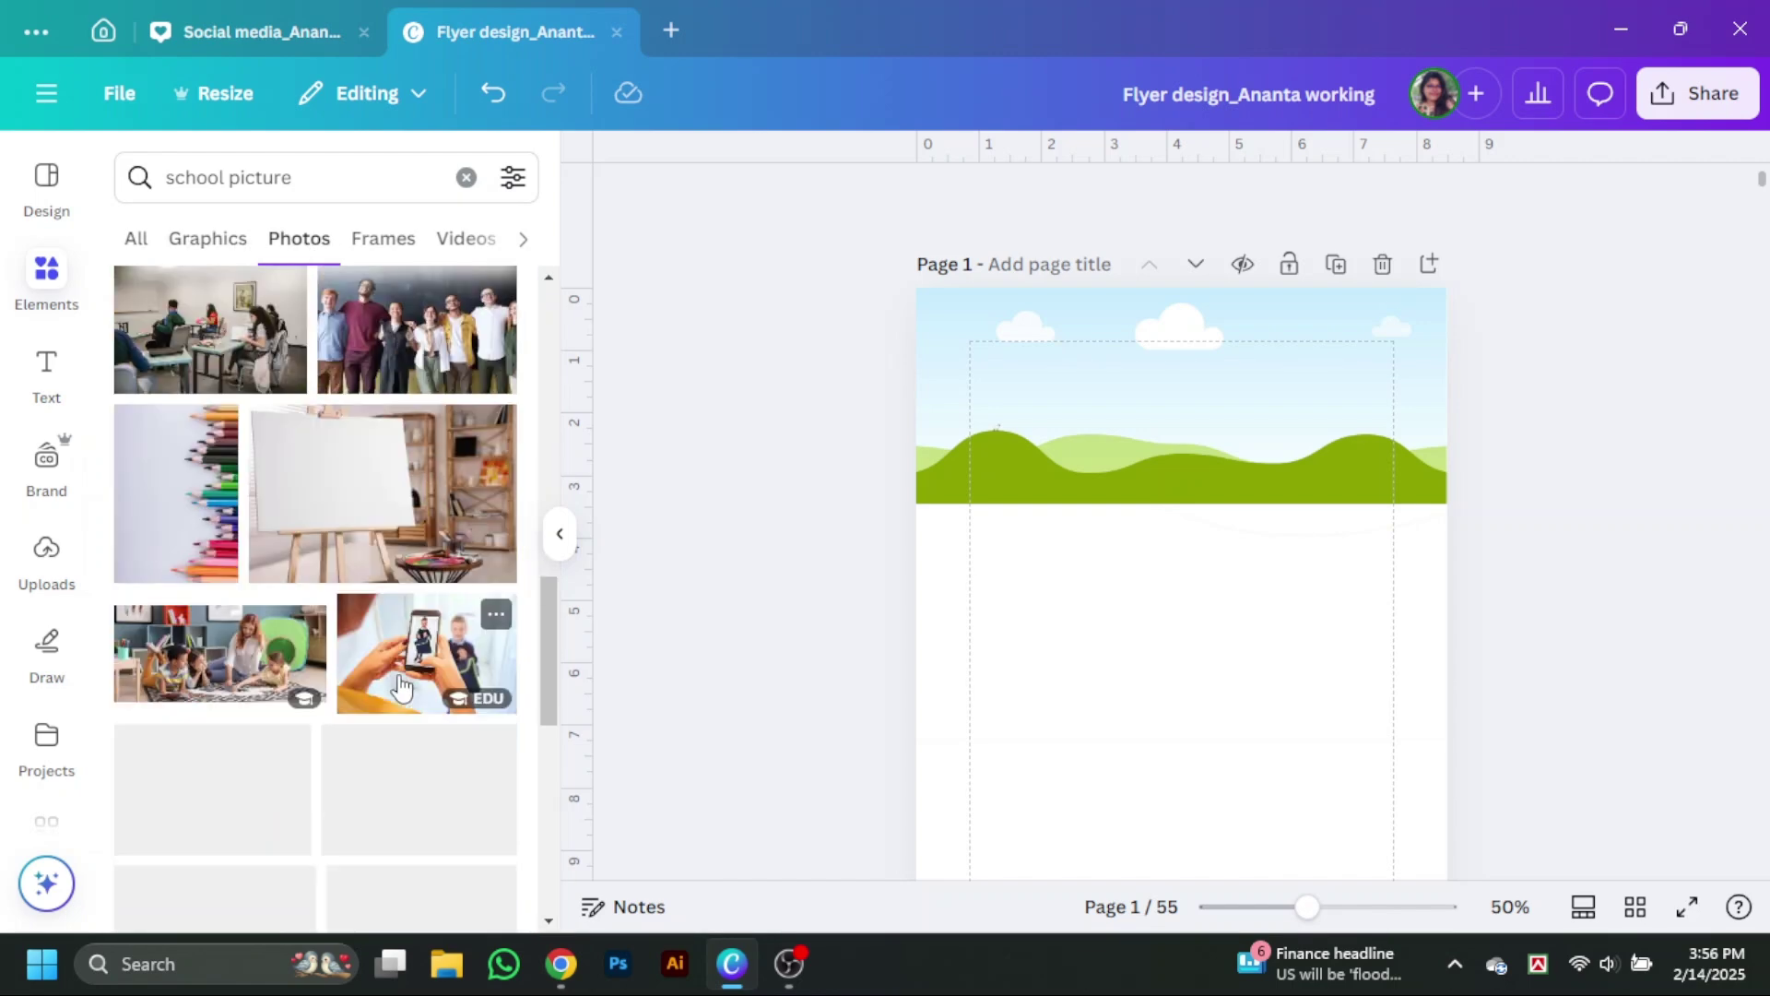
scroll(356, 687, "down", 10)
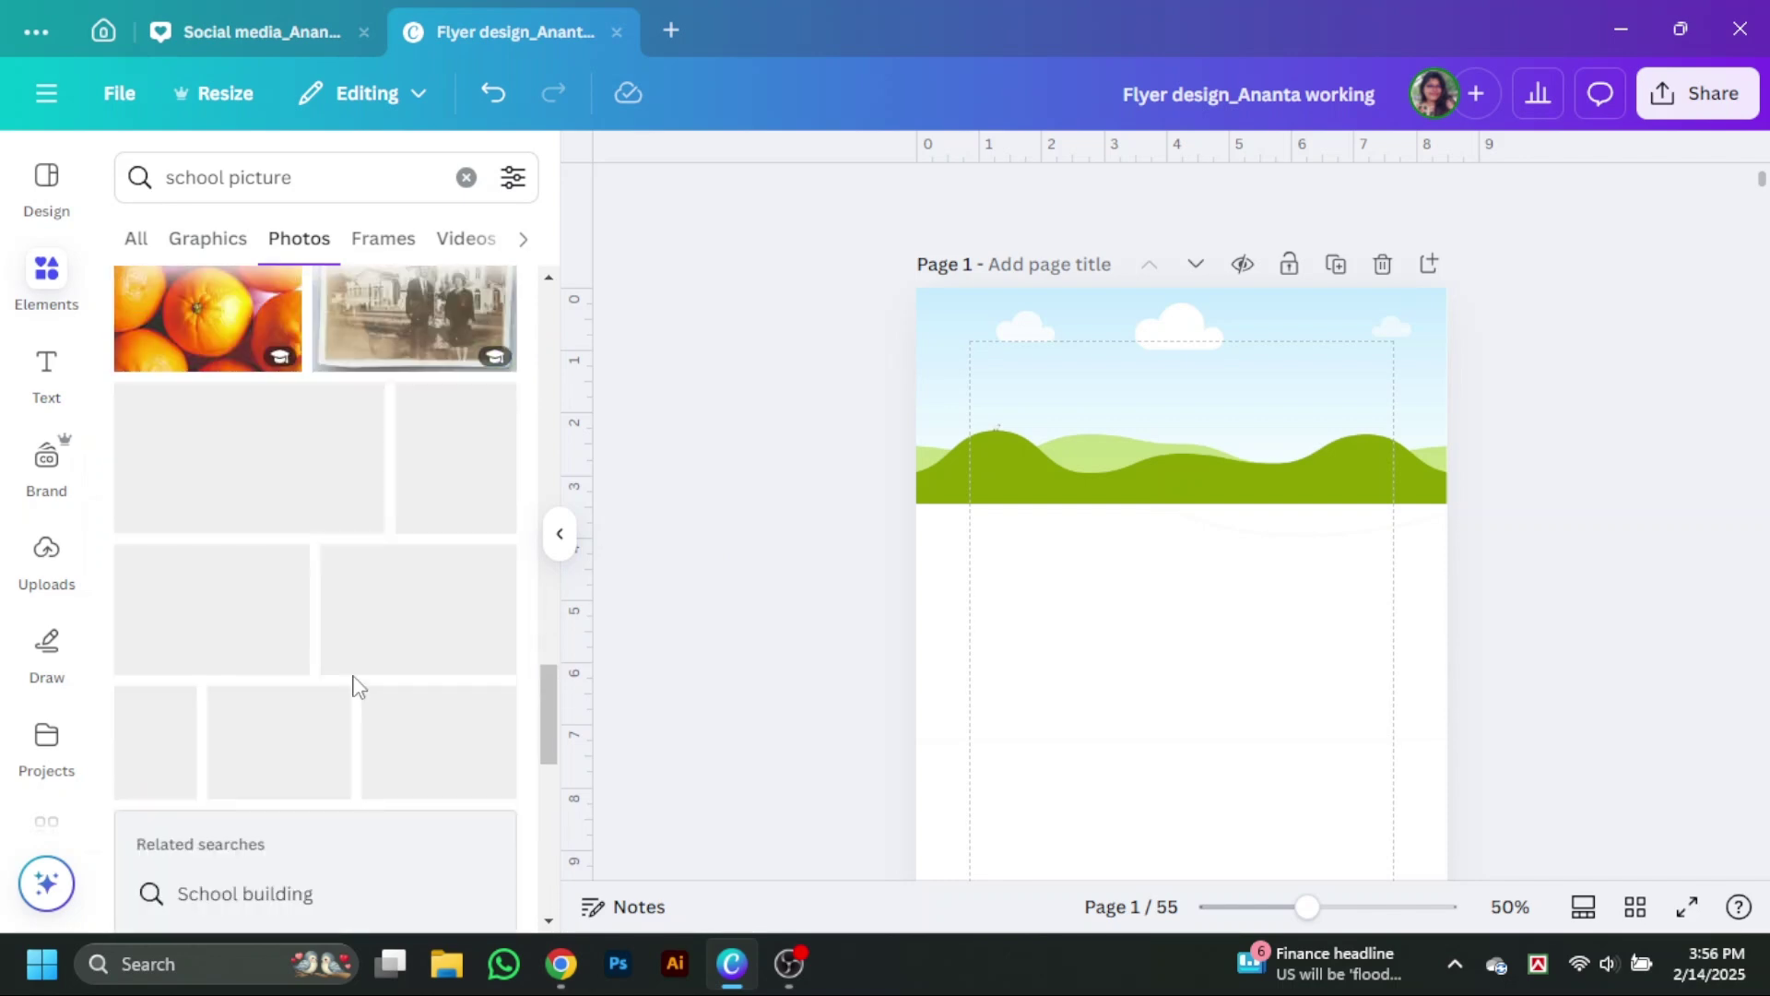
Place the photo of pupils around a classroom table into the page 1 header frame and shift its crop downward.
left_click(221, 484)
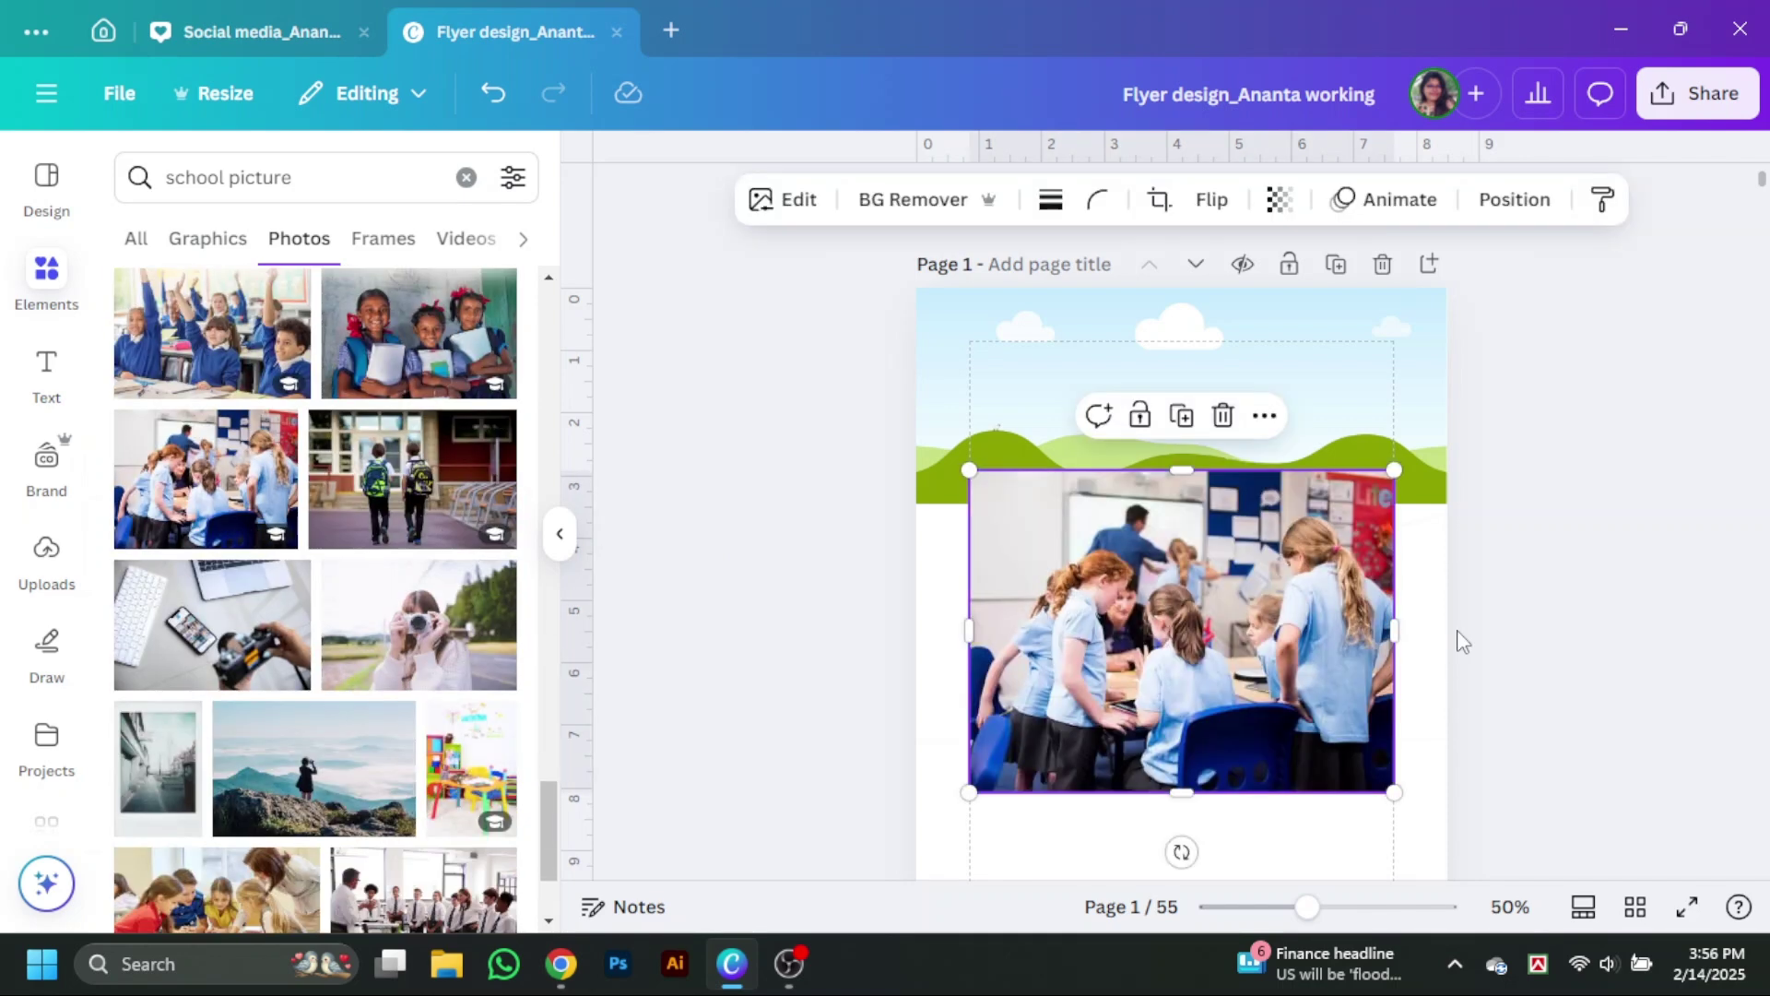
left_click_drag(1336, 576, 1328, 489)
double_click(1272, 461)
left_click_drag(1212, 494, 1212, 565)
left_click(1479, 479)
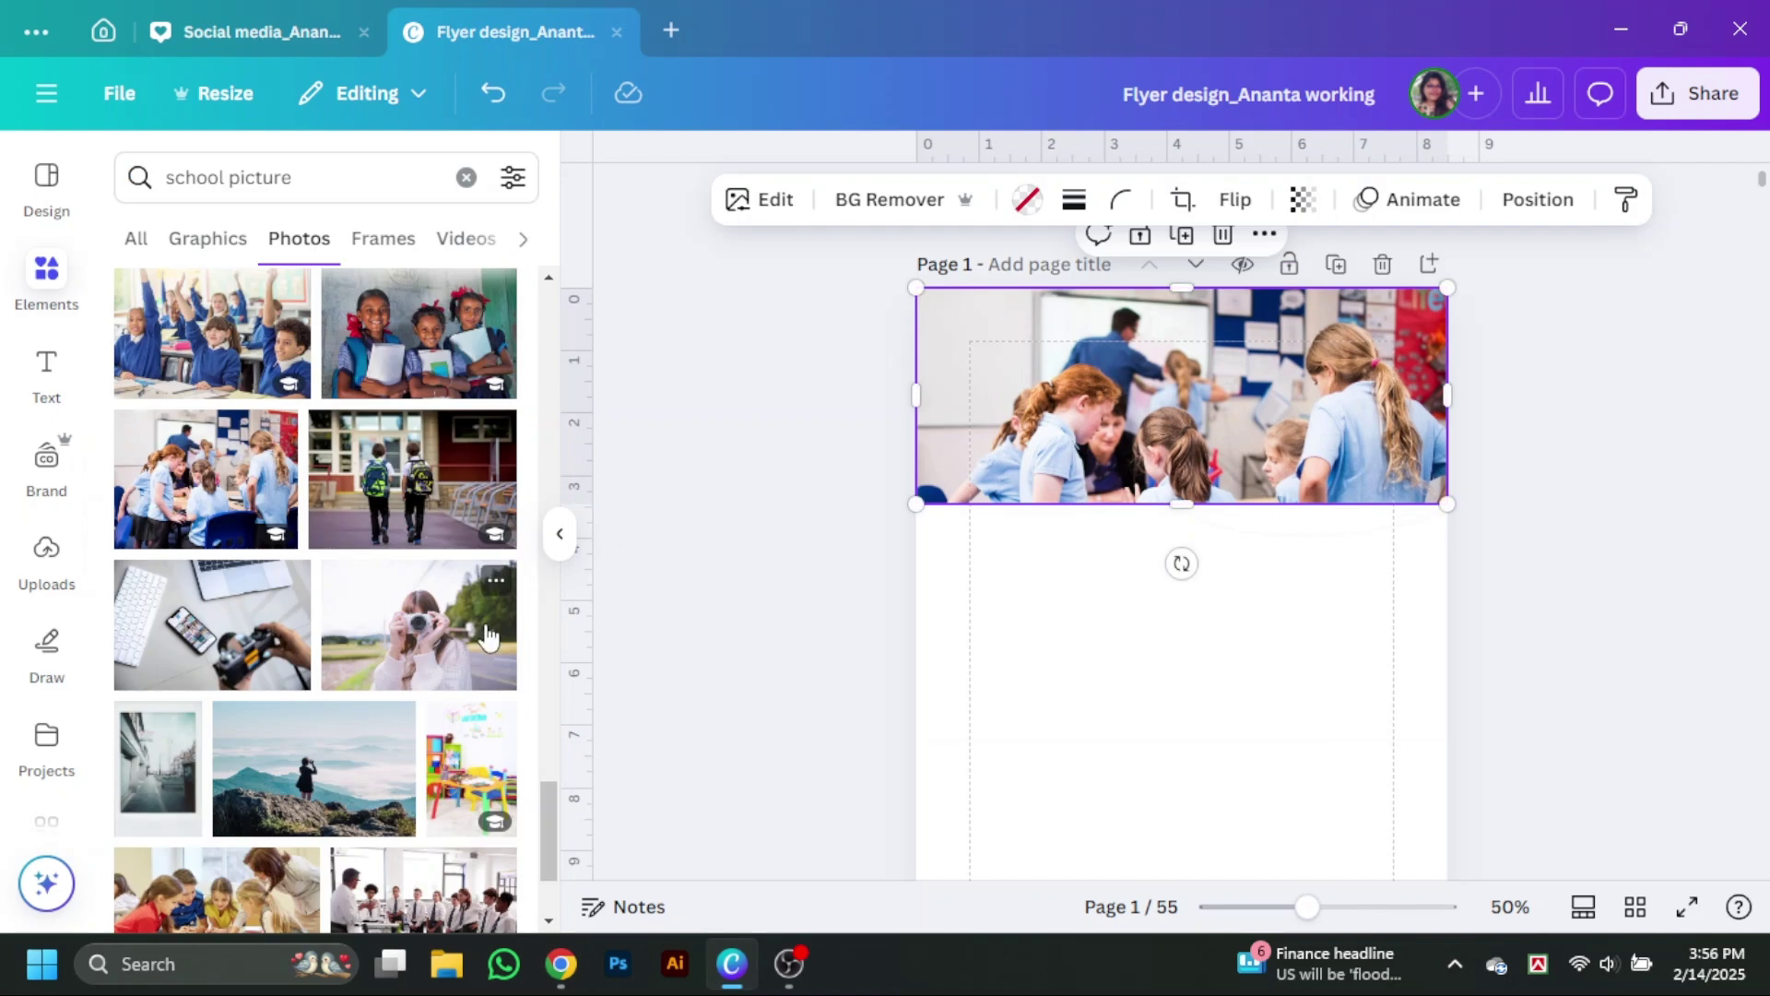
Replace the header frame's image with the photo of uniformed students lined up facing a teacher.
left_click(424, 586)
left_click_drag(1180, 636, 1368, 507)
double_click(1368, 462)
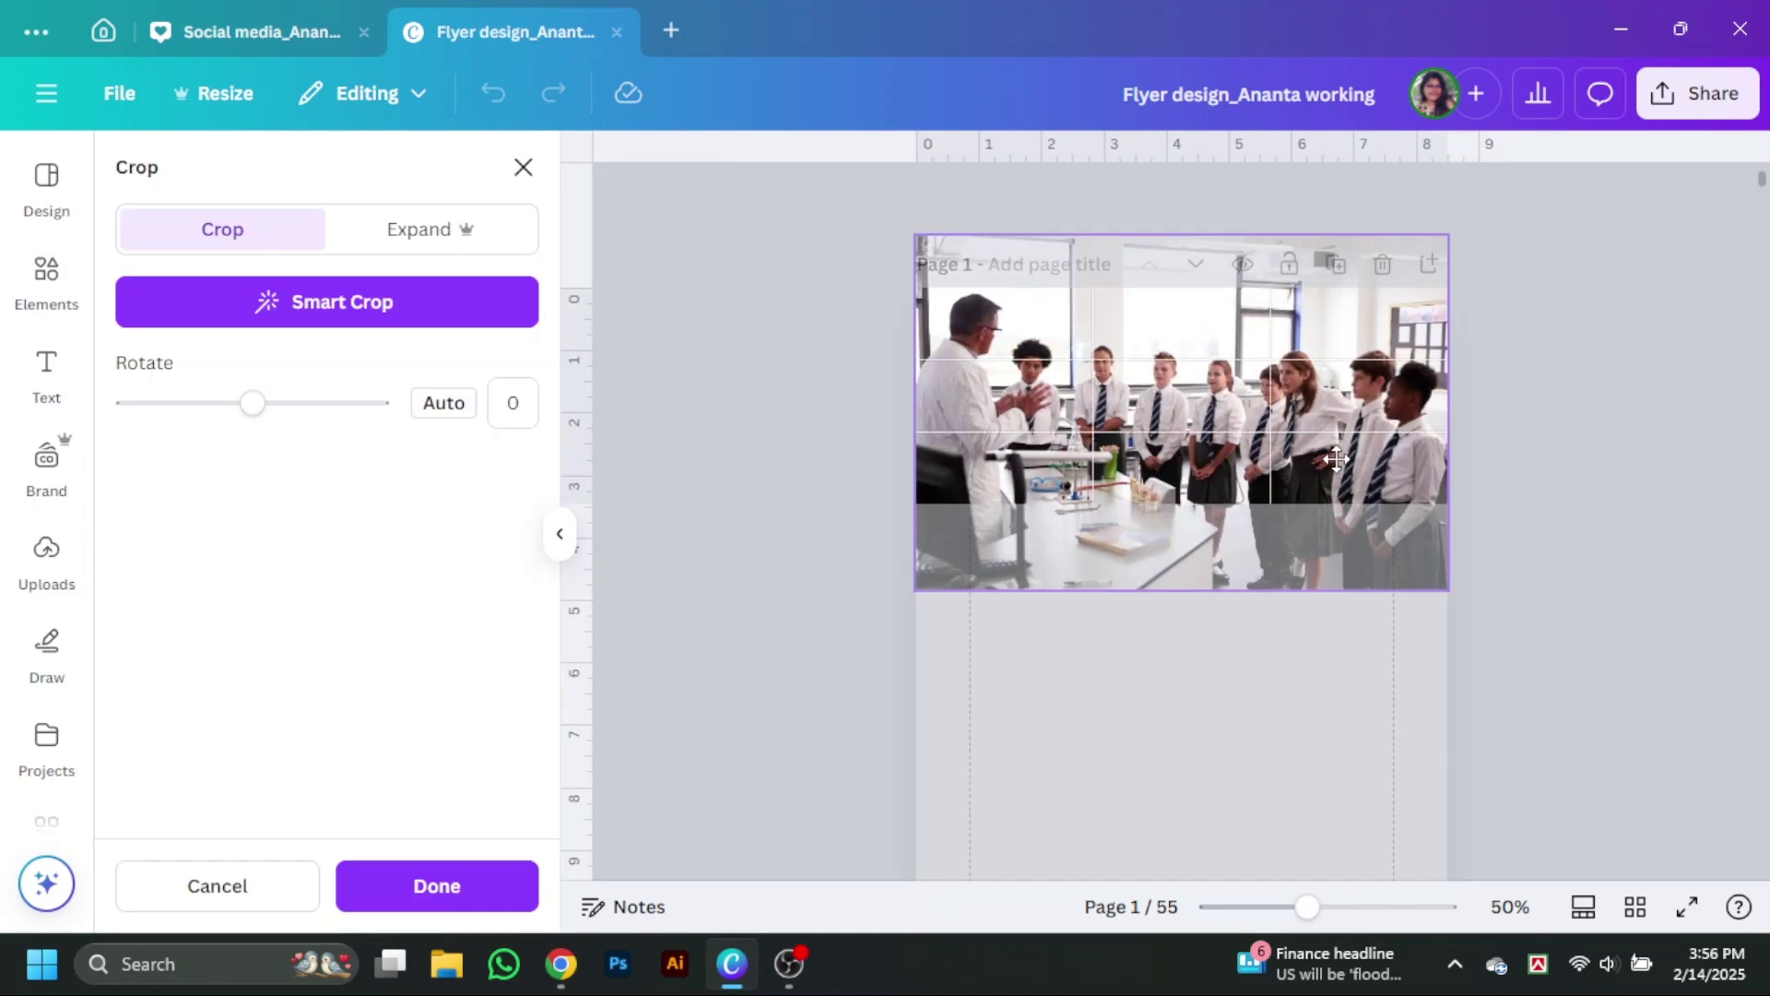
left_click(1530, 470)
Replace the header frame's image with the photo of schoolchildren running with backpacks.
scroll(423, 675, "down", 4)
left_click(212, 475)
left_click_drag(1181, 631, 1291, 457)
double_click(1290, 415)
left_click(1513, 470)
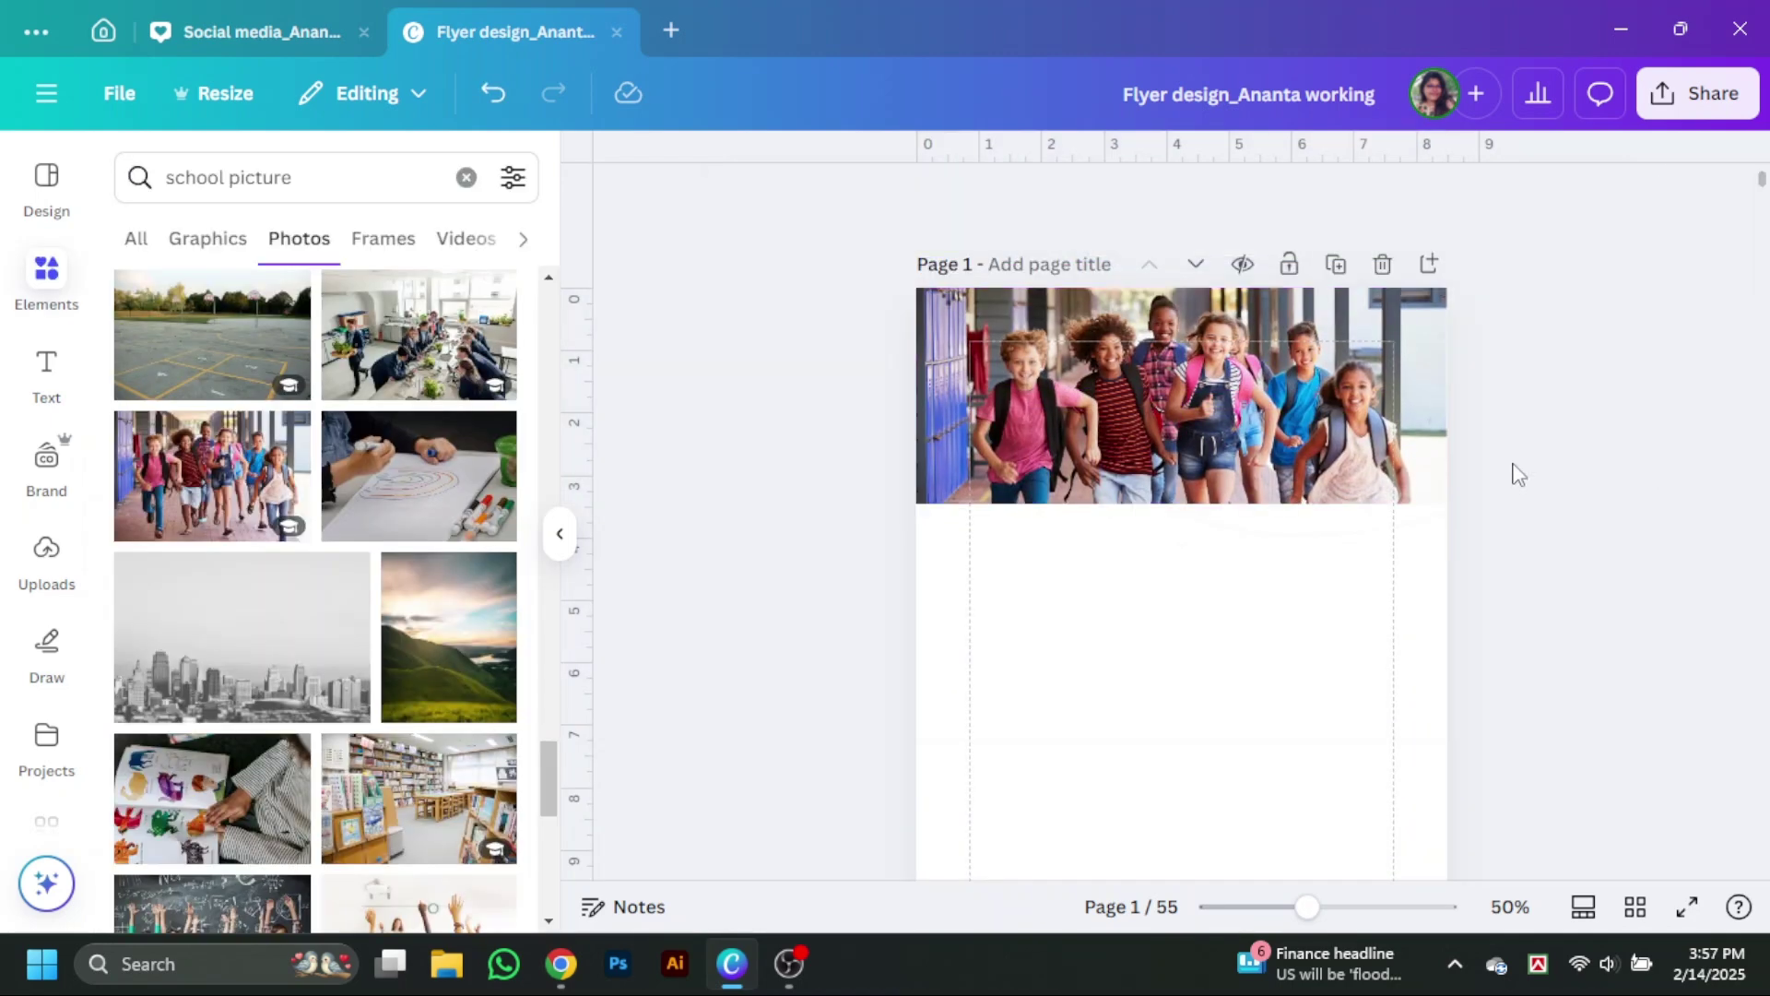
Detach the running children photo from the header frame and fill the empty frame with dark green #0D440E.
right_click(1299, 443)
left_click(1382, 788)
left_click(942, 199)
left_click(358, 368)
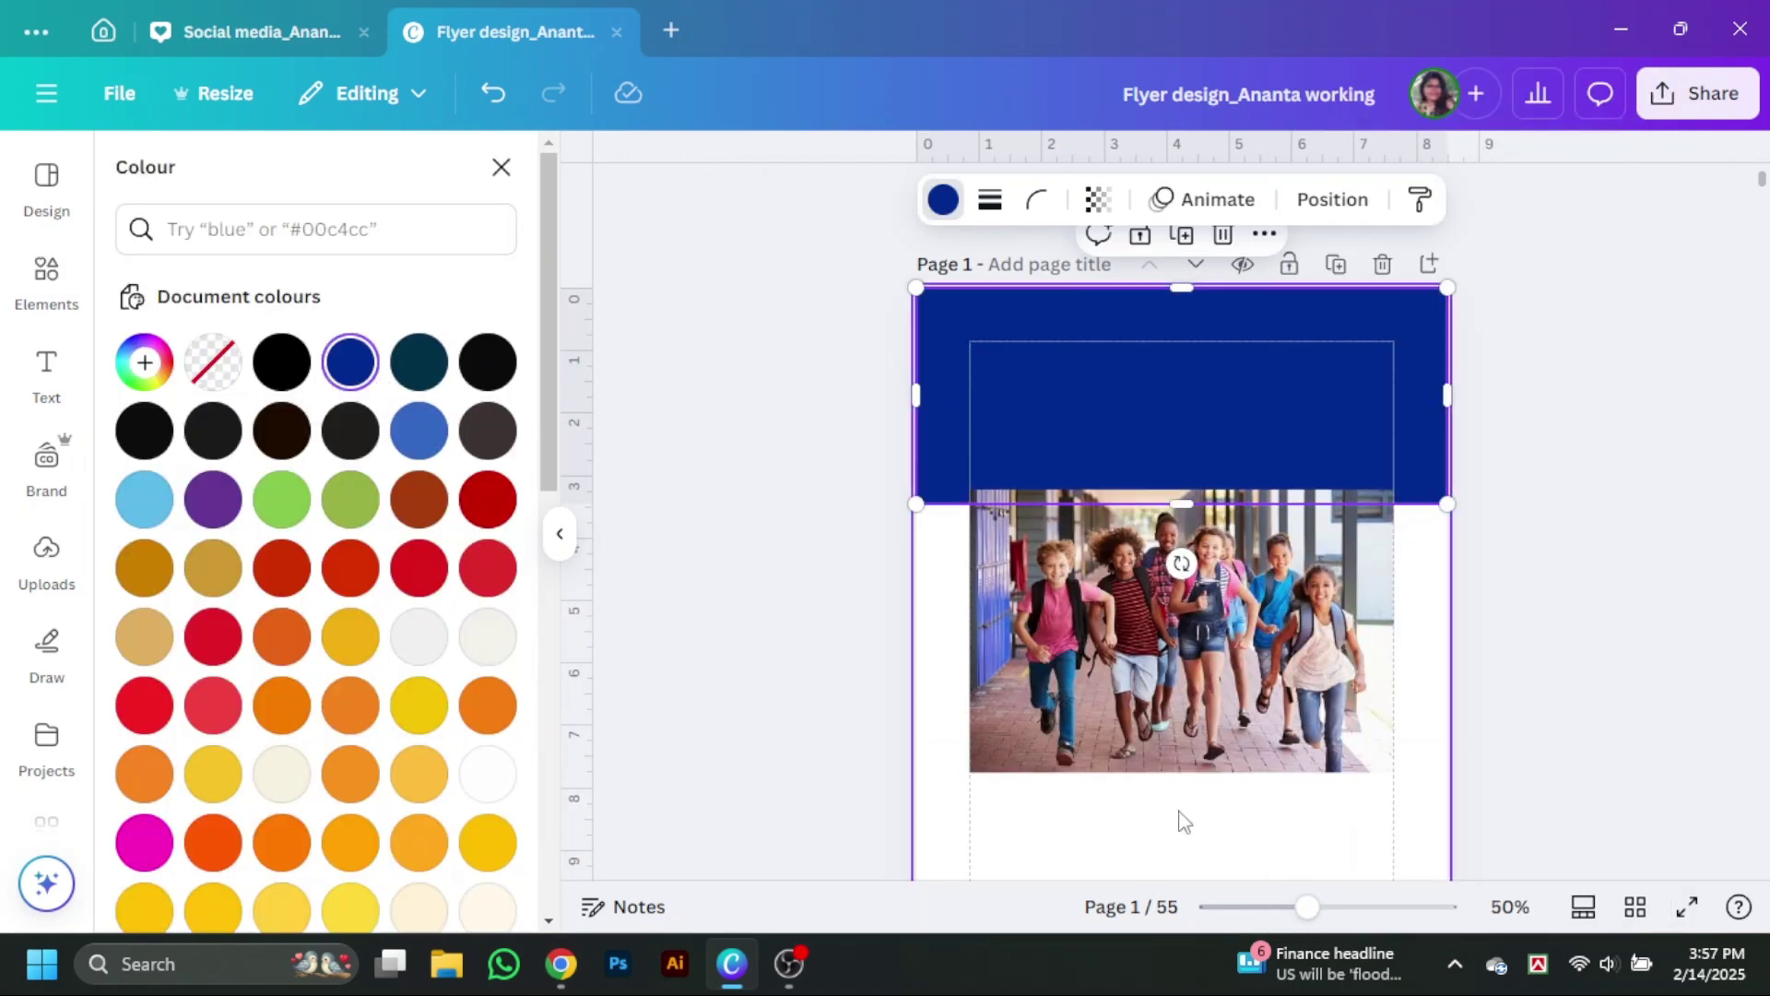
scroll(332, 624, "down", 1)
scroll(332, 624, "up", 1)
left_click(149, 367)
left_click_drag(359, 647, 257, 647)
left_click(427, 589)
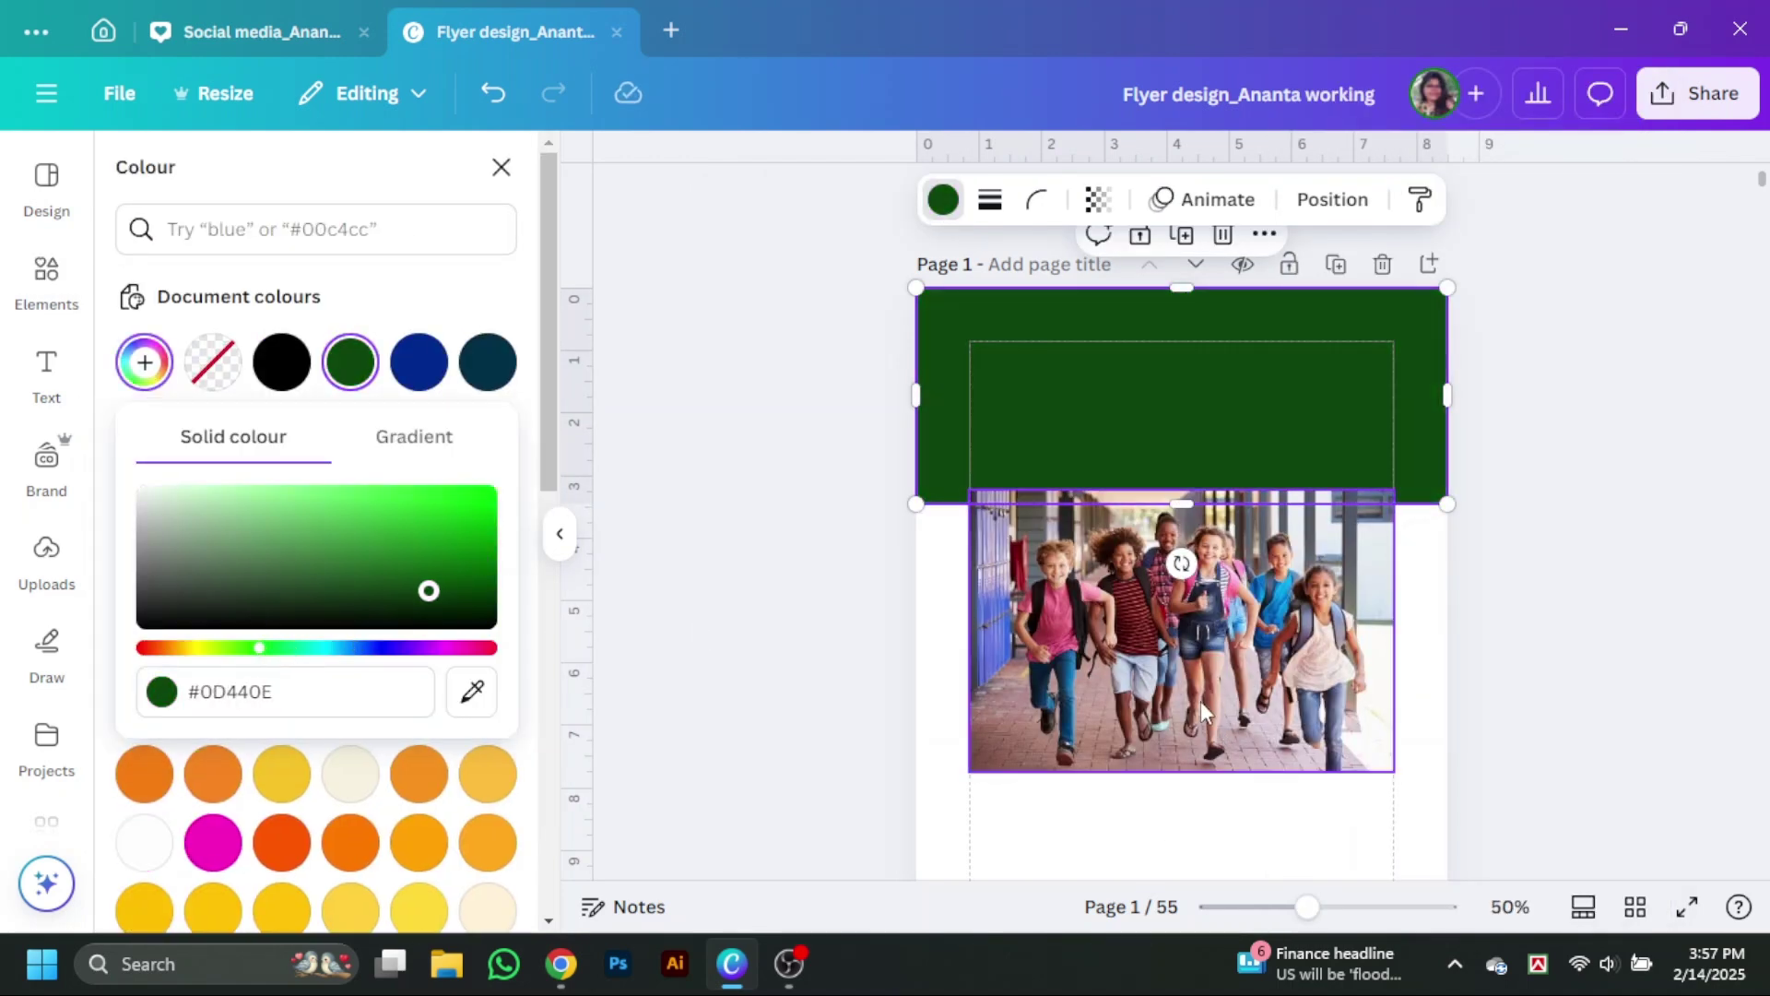
Put the running children photo into the header frame and set its transparency to 89.
double_click(1272, 397)
left_click_drag(1181, 632, 1273, 463)
left_click(1675, 510)
left_click(1302, 199)
left_click_drag(1335, 307, 1343, 307)
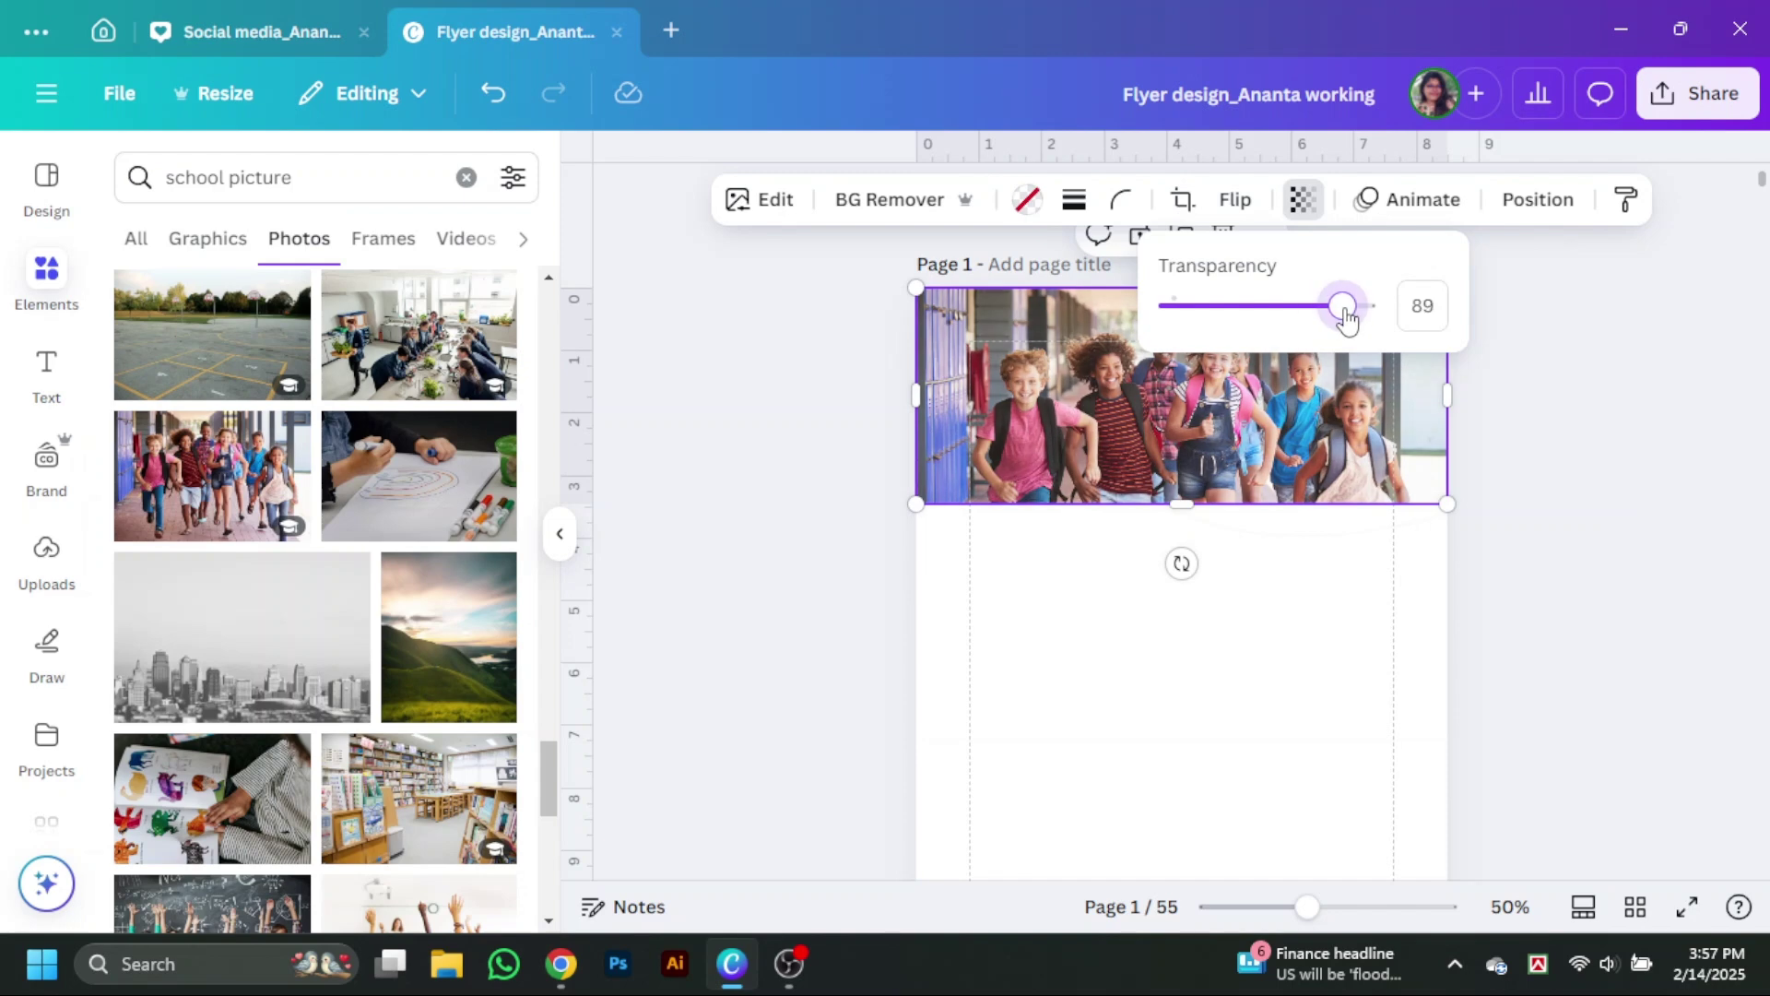
left_click(1592, 423)
Search the graphics elements for "curve box shape" and browse the results.
left_click_drag(340, 180, 162, 184)
type("cuurvw")
key("BackSpace")
key("BackSpace")
key("BackSpace")
key("BackSpace")
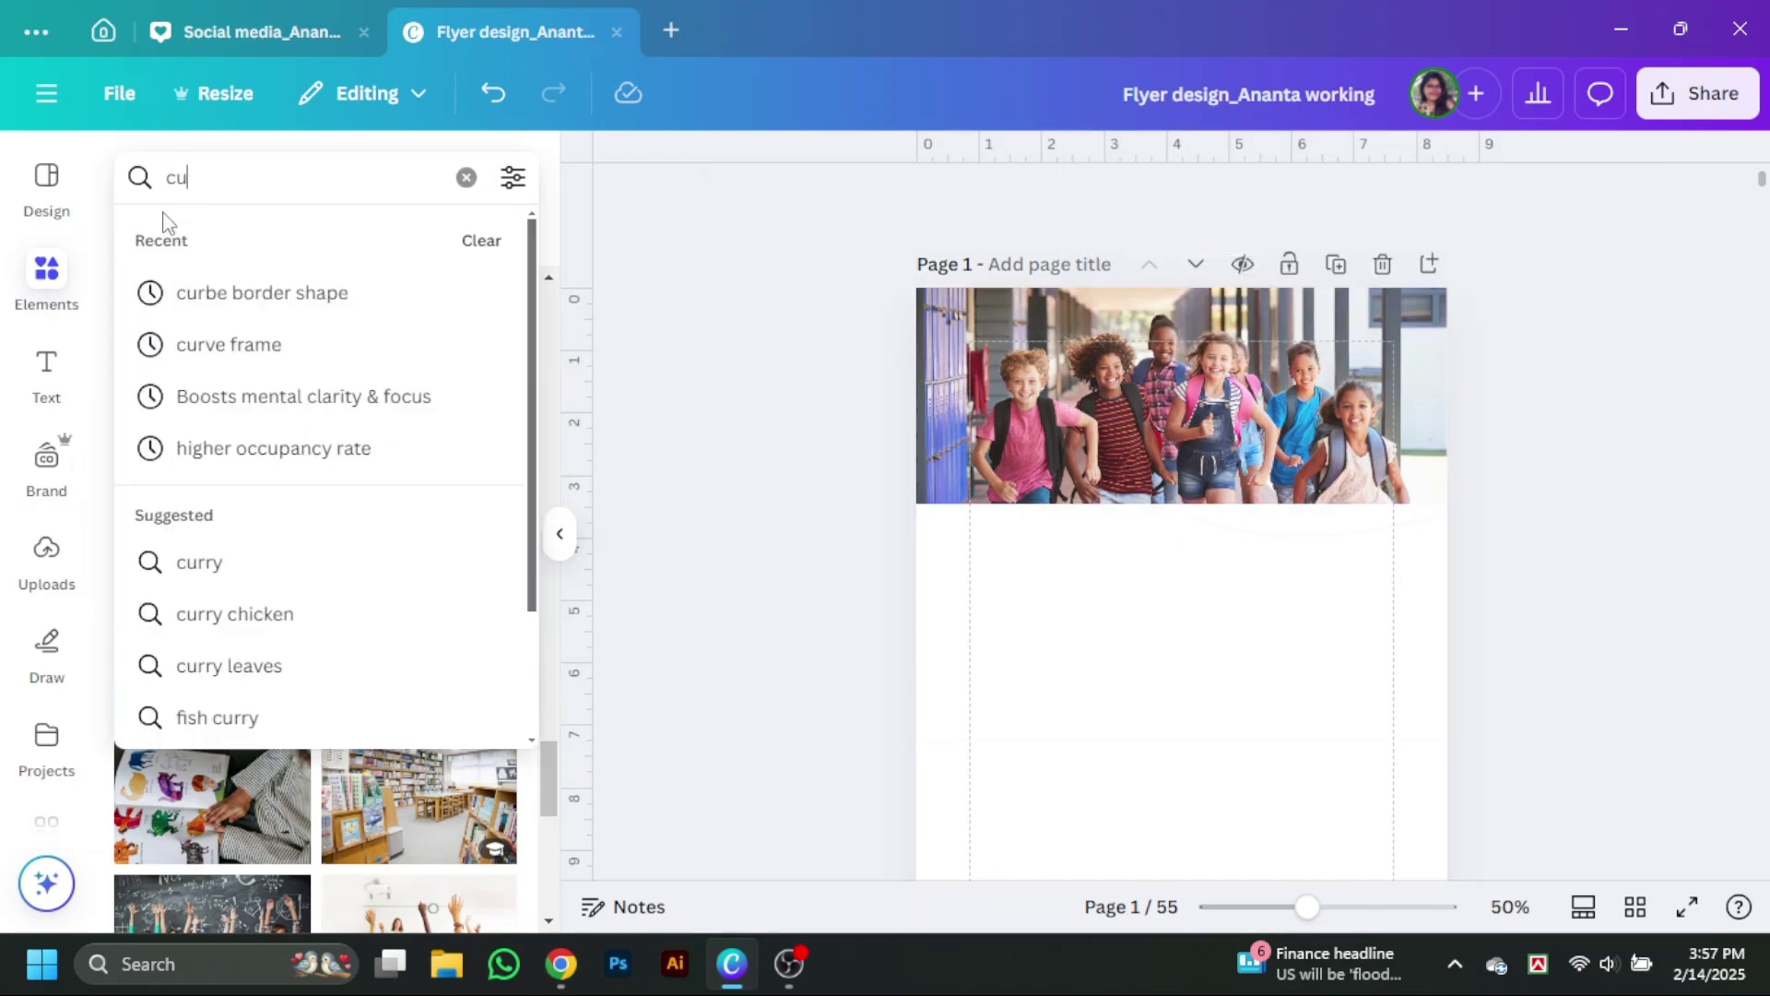
type("rve box shape")
key("Return")
scroll(276, 691, "down", 4)
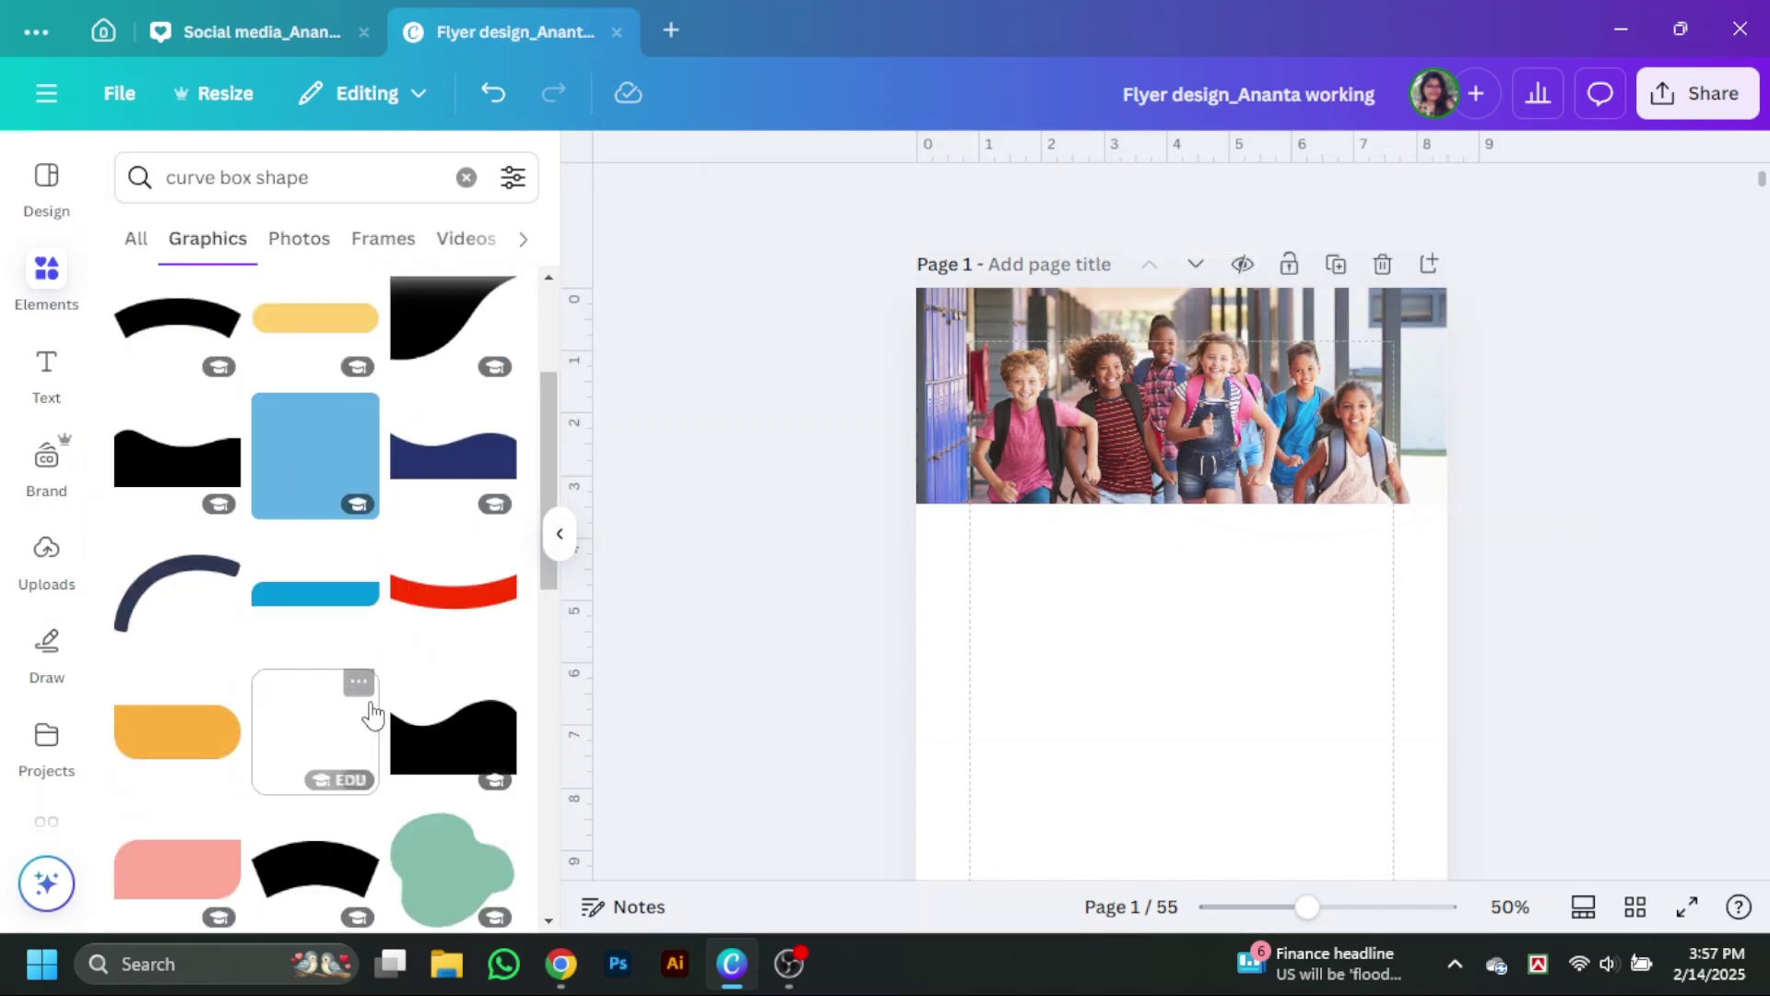
Add the wave-topped box graphic to page 1 and place it over the lower part of the header photo.
left_click(441, 722)
left_click_drag(1396, 632, 1181, 632)
key("ctrl+z")
key("ctrl+z")
left_click_drag(1409, 777, 1059, 561)
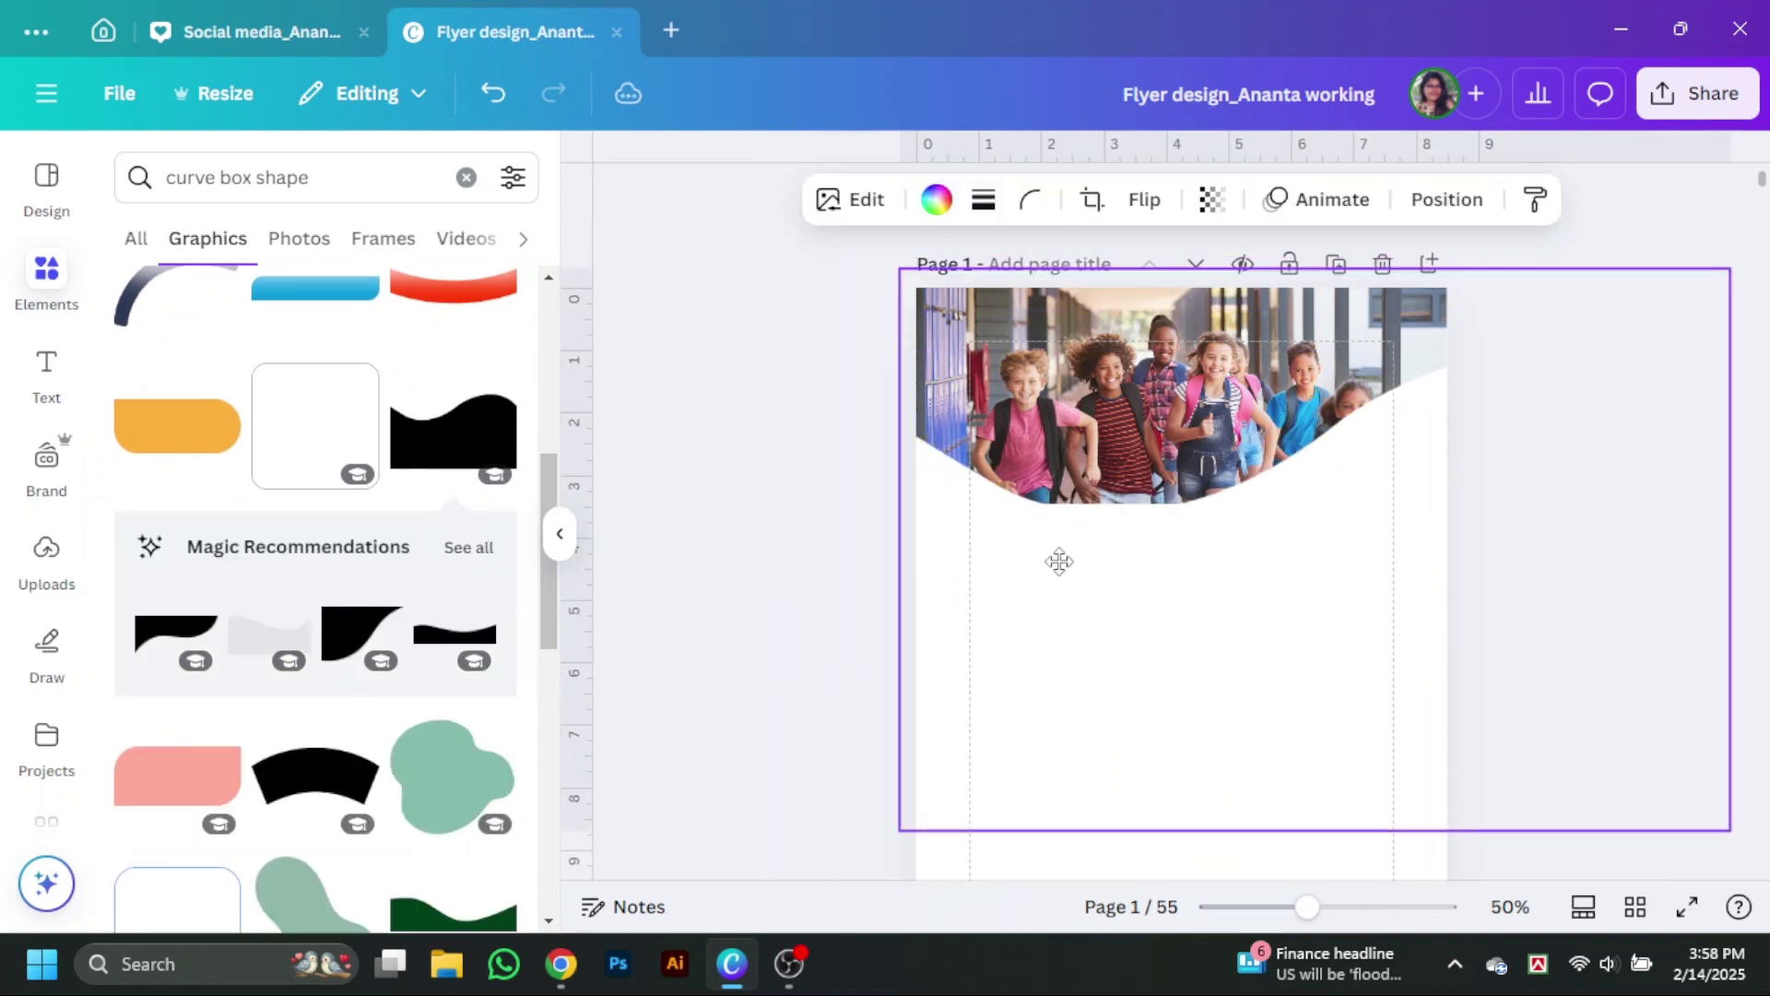
Scale the white wave down to about the page's width and move it down over the photo's lower edge.
scroll(1065, 608, "down", 3)
left_click(568, 539)
scroll(1146, 728, "up", 3)
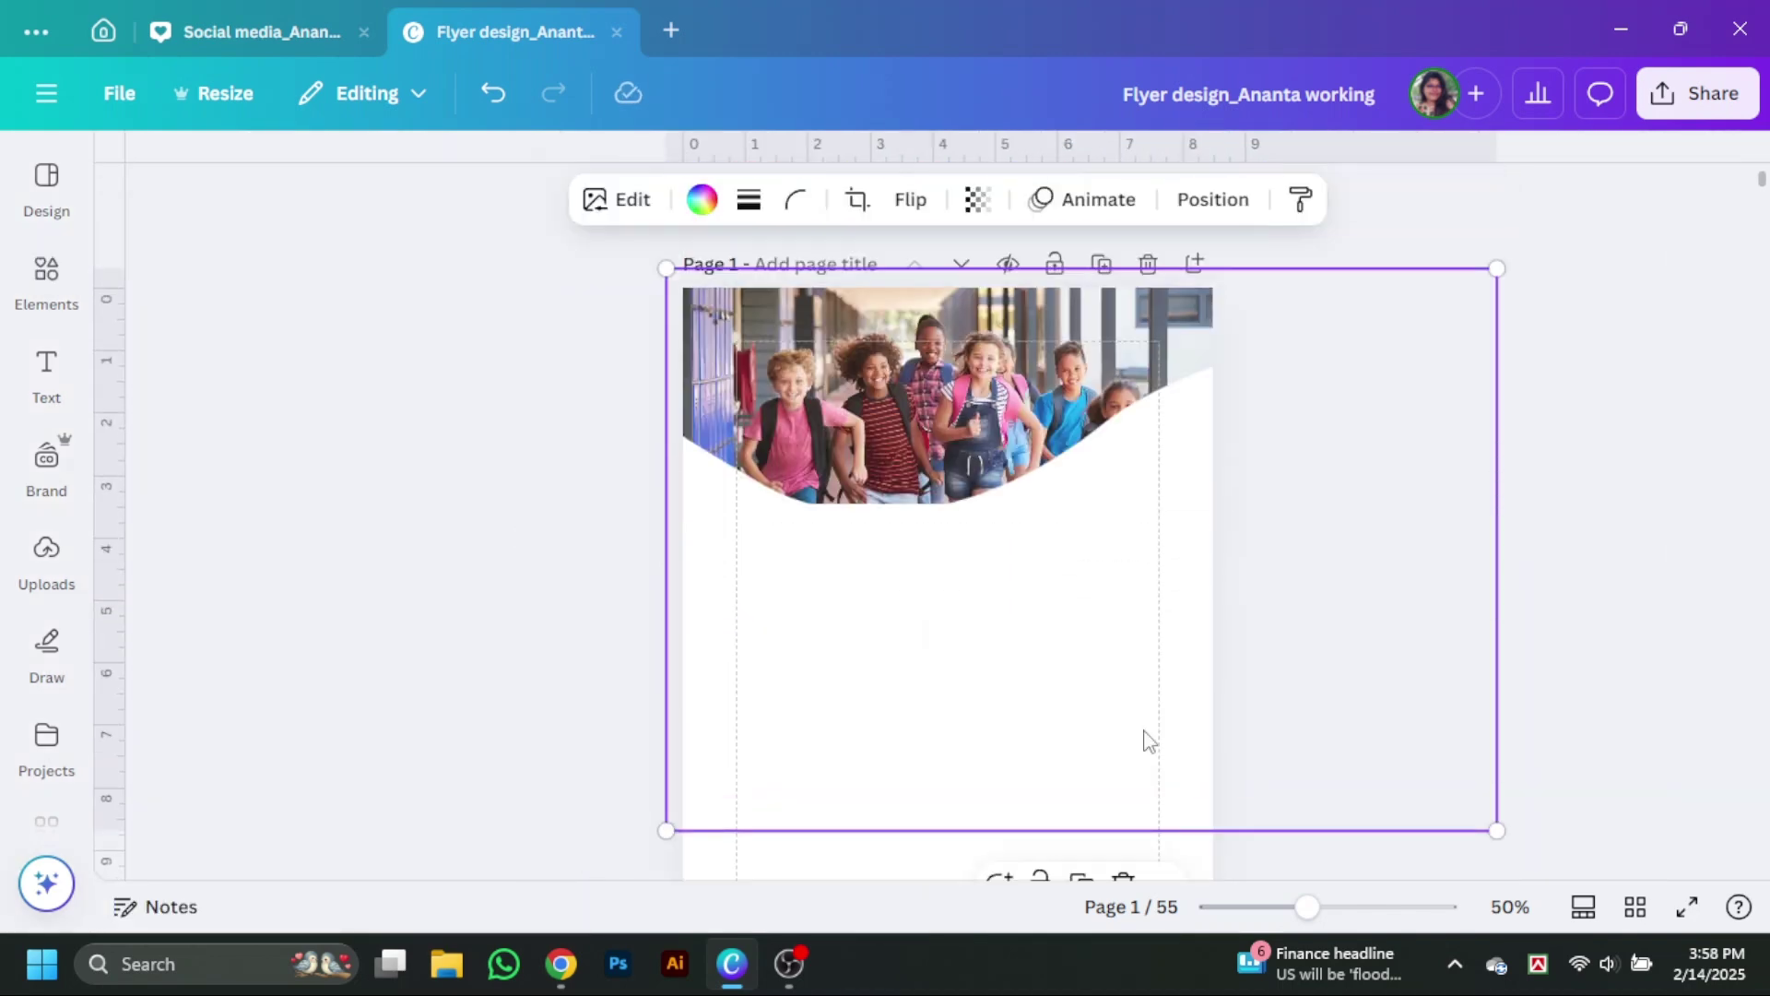
left_click_drag(1497, 817, 1195, 657)
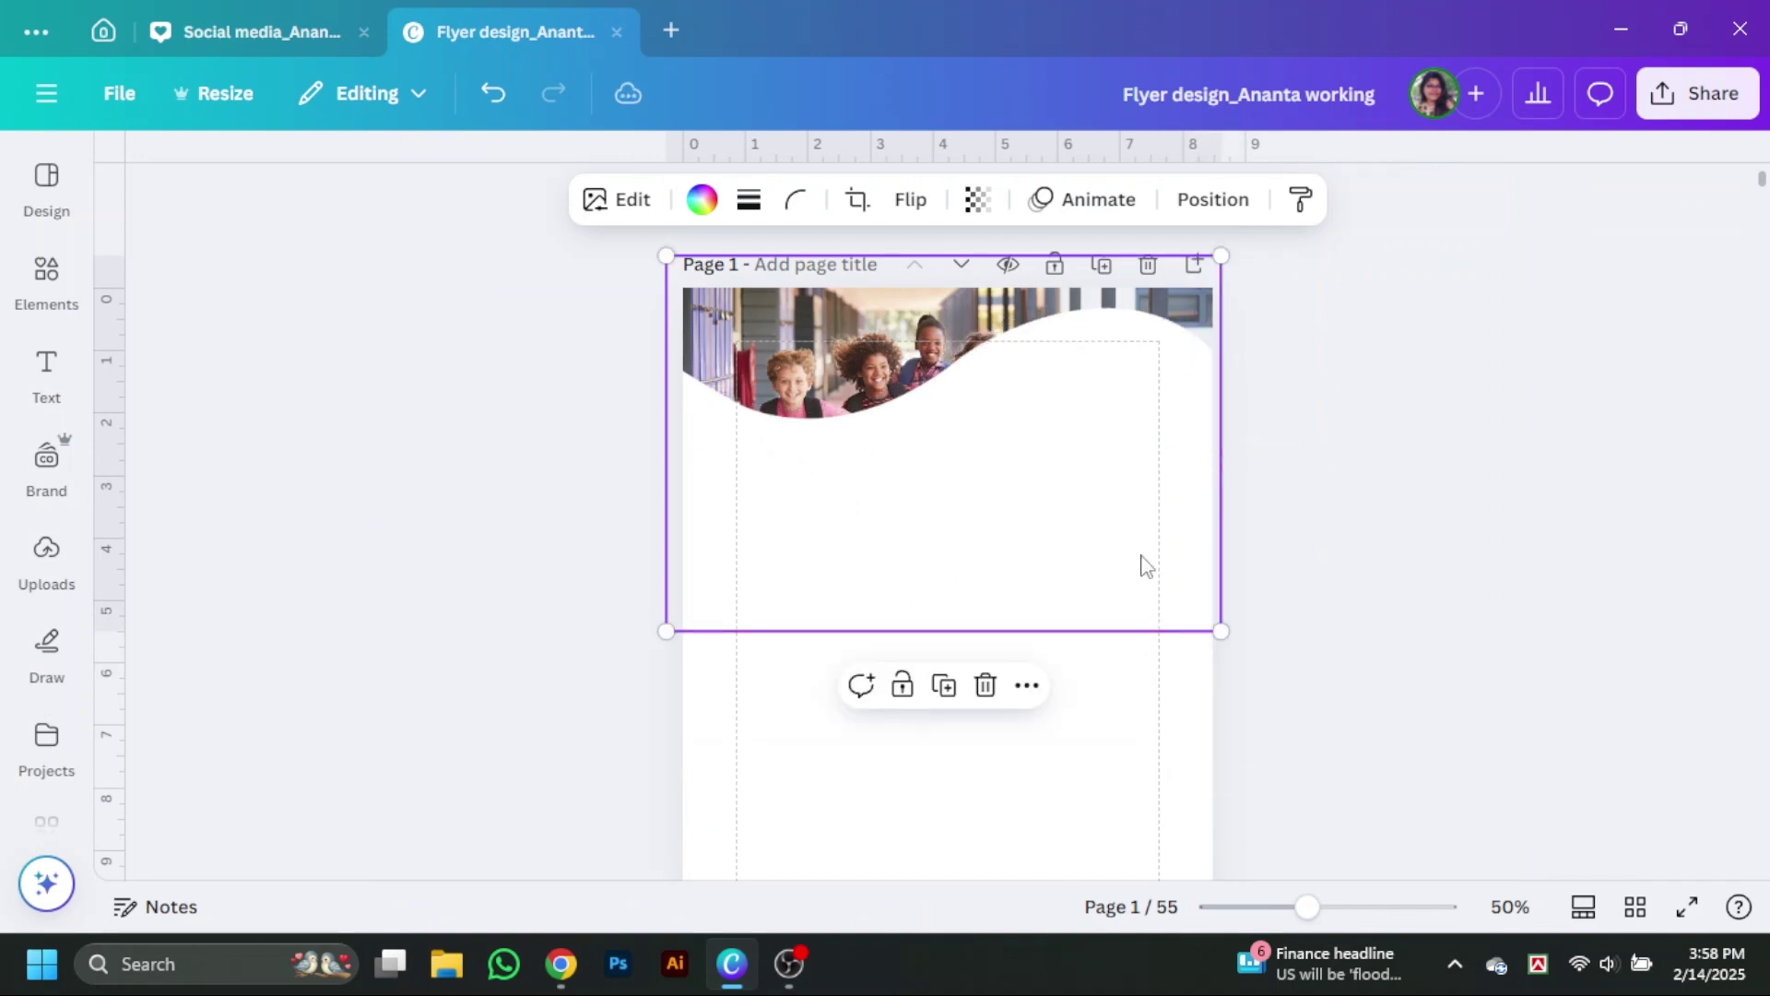
left_click_drag(1142, 557, 1157, 646)
Extend the header photo's lower edge slightly and shift the image upward inside its frame.
left_click(1056, 405)
left_click_drag(952, 500, 953, 519)
left_click(1121, 356)
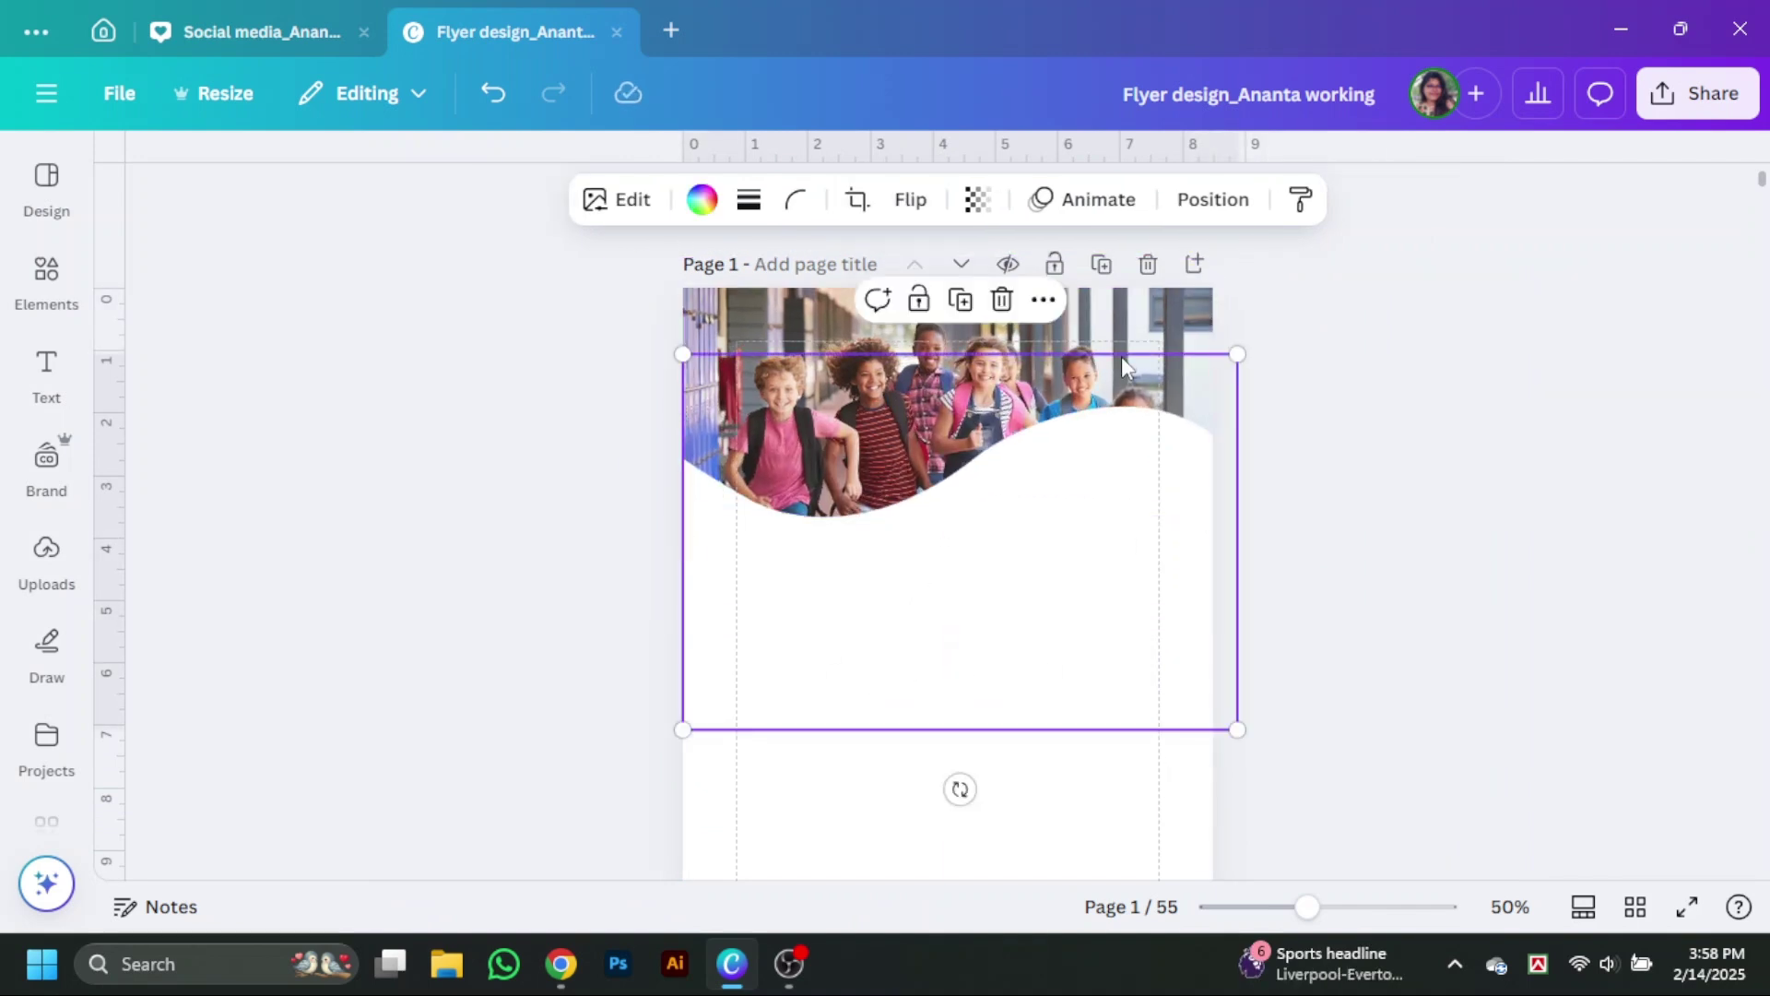
double_click(1143, 339)
left_click_drag(1157, 352, 1149, 324)
Reposition the white wave, flip it horizontally and align it with the page's right edge.
left_click(1167, 590)
left_click_drag(1172, 597, 1162, 605)
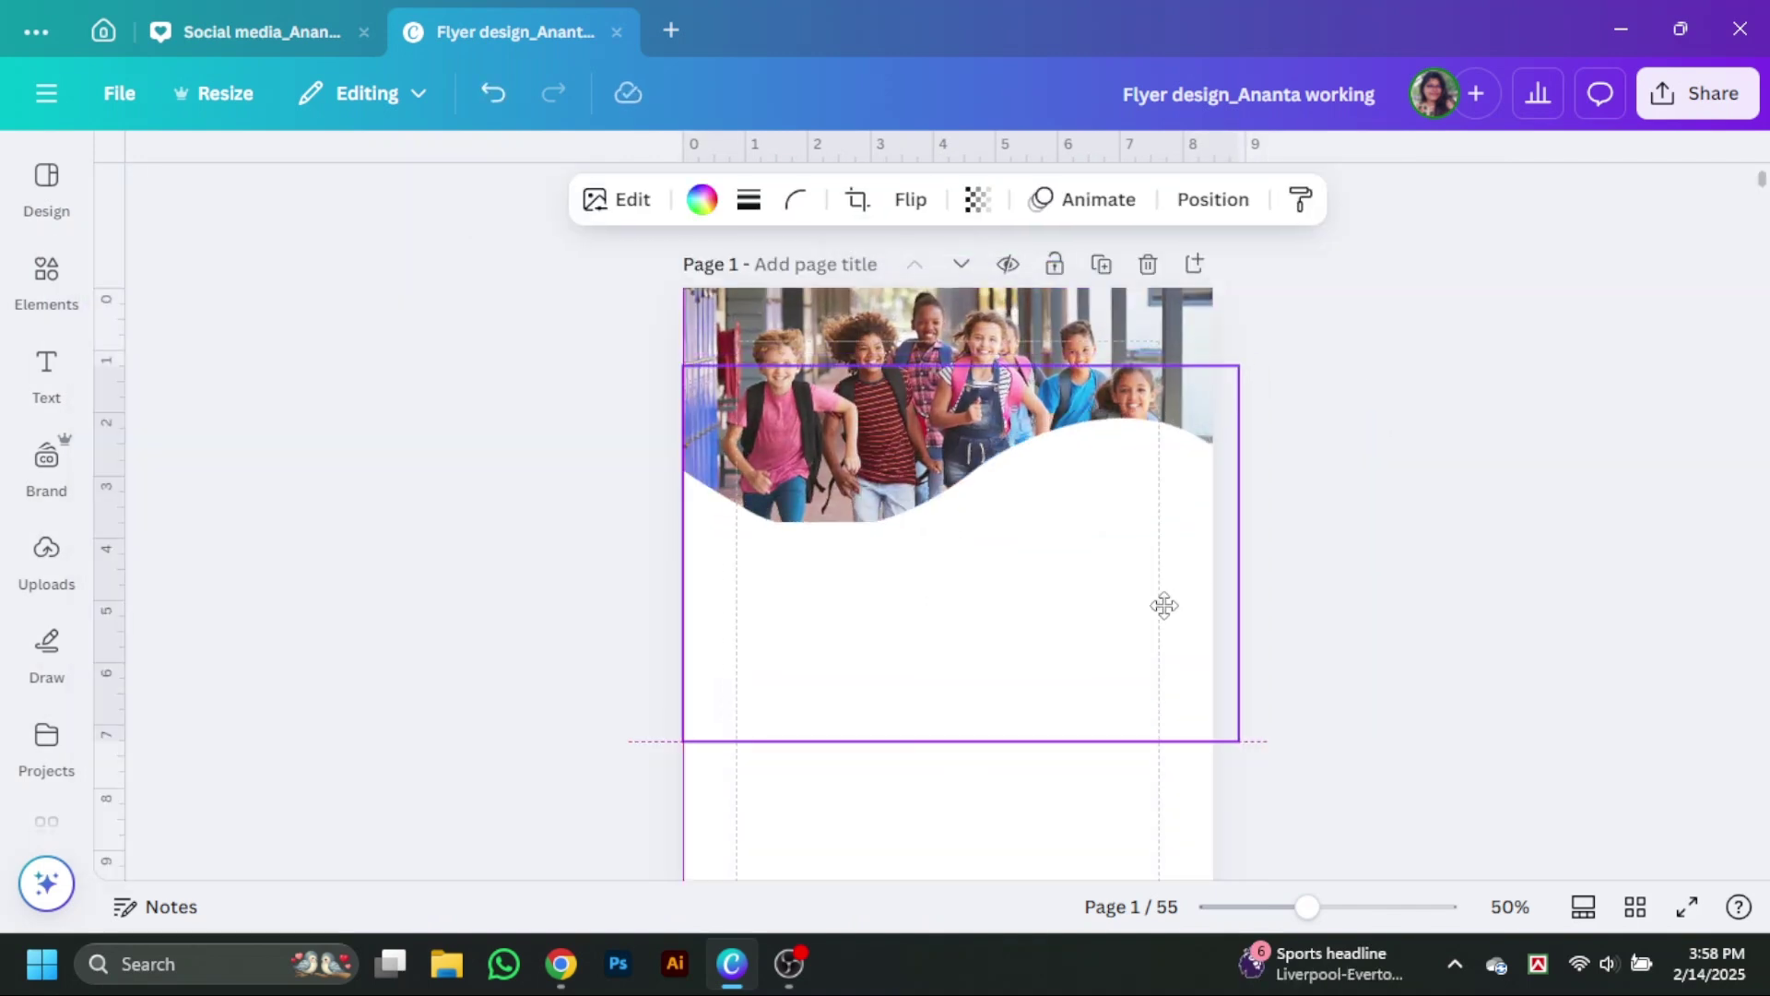
left_click(910, 199)
left_click(928, 265)
left_click_drag(1039, 562, 1037, 596)
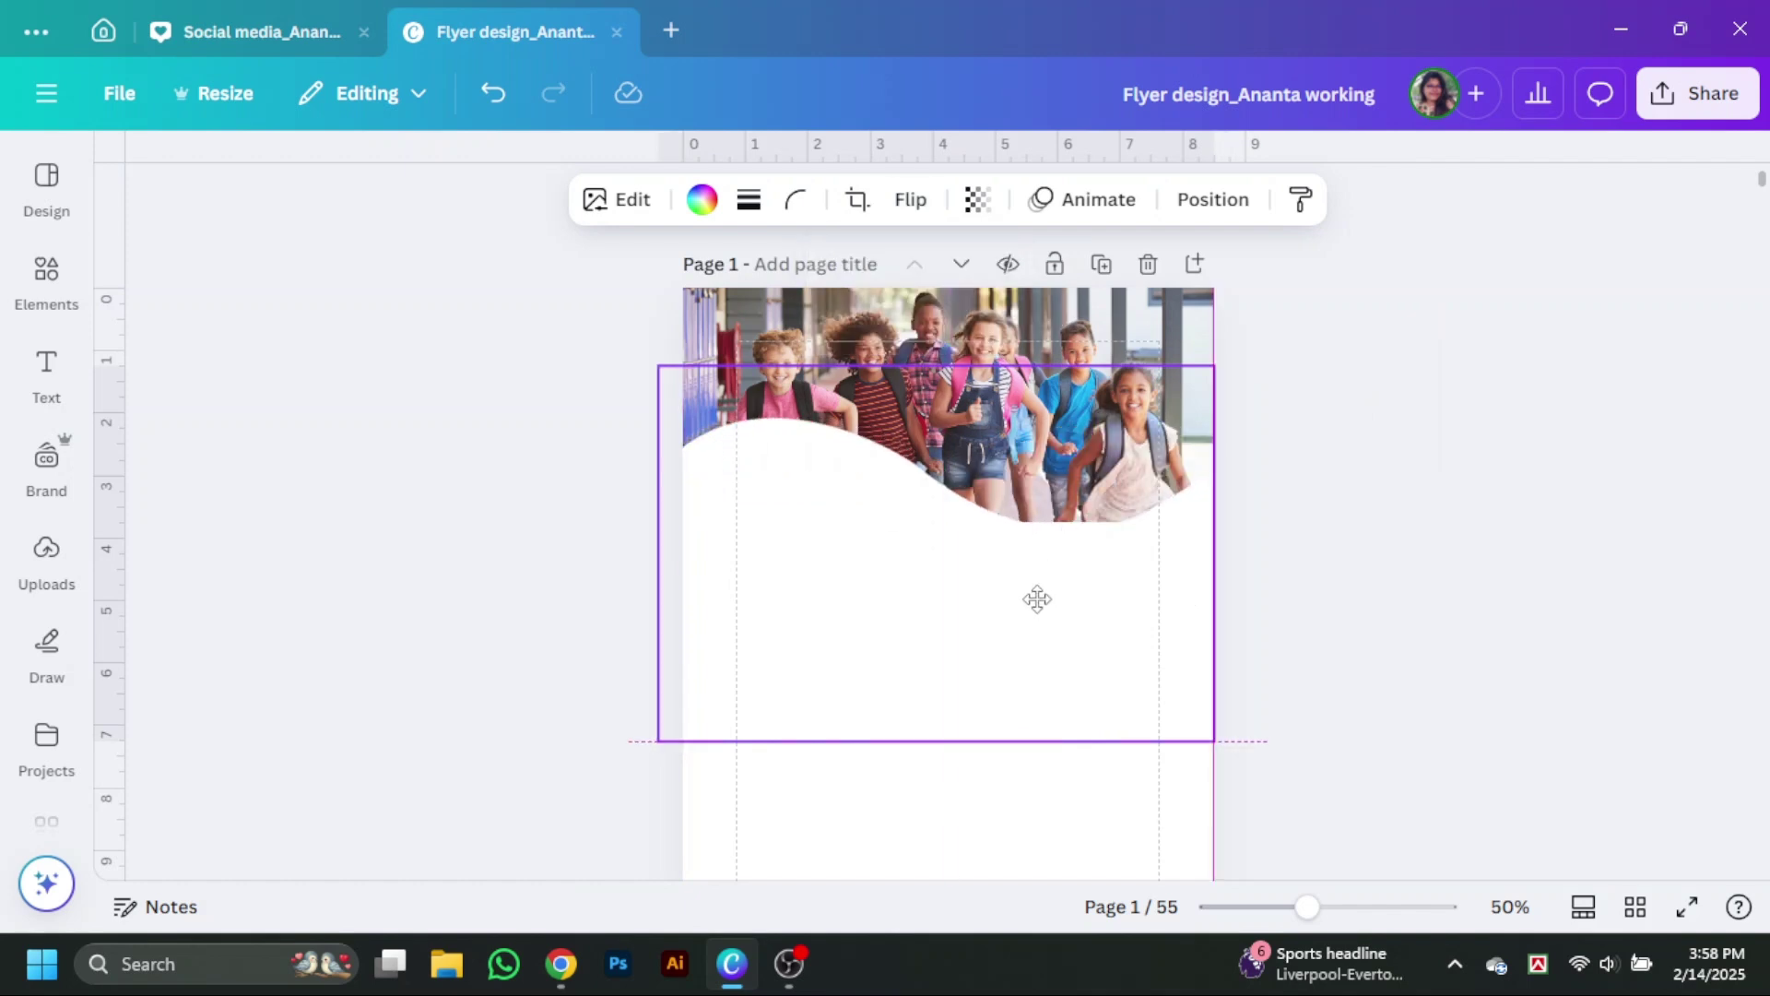
left_click(1367, 557)
Duplicate the white wave onto the bottom of page 1 and recolour the copy dark grey-brown.
scroll(1346, 617, "down", 3)
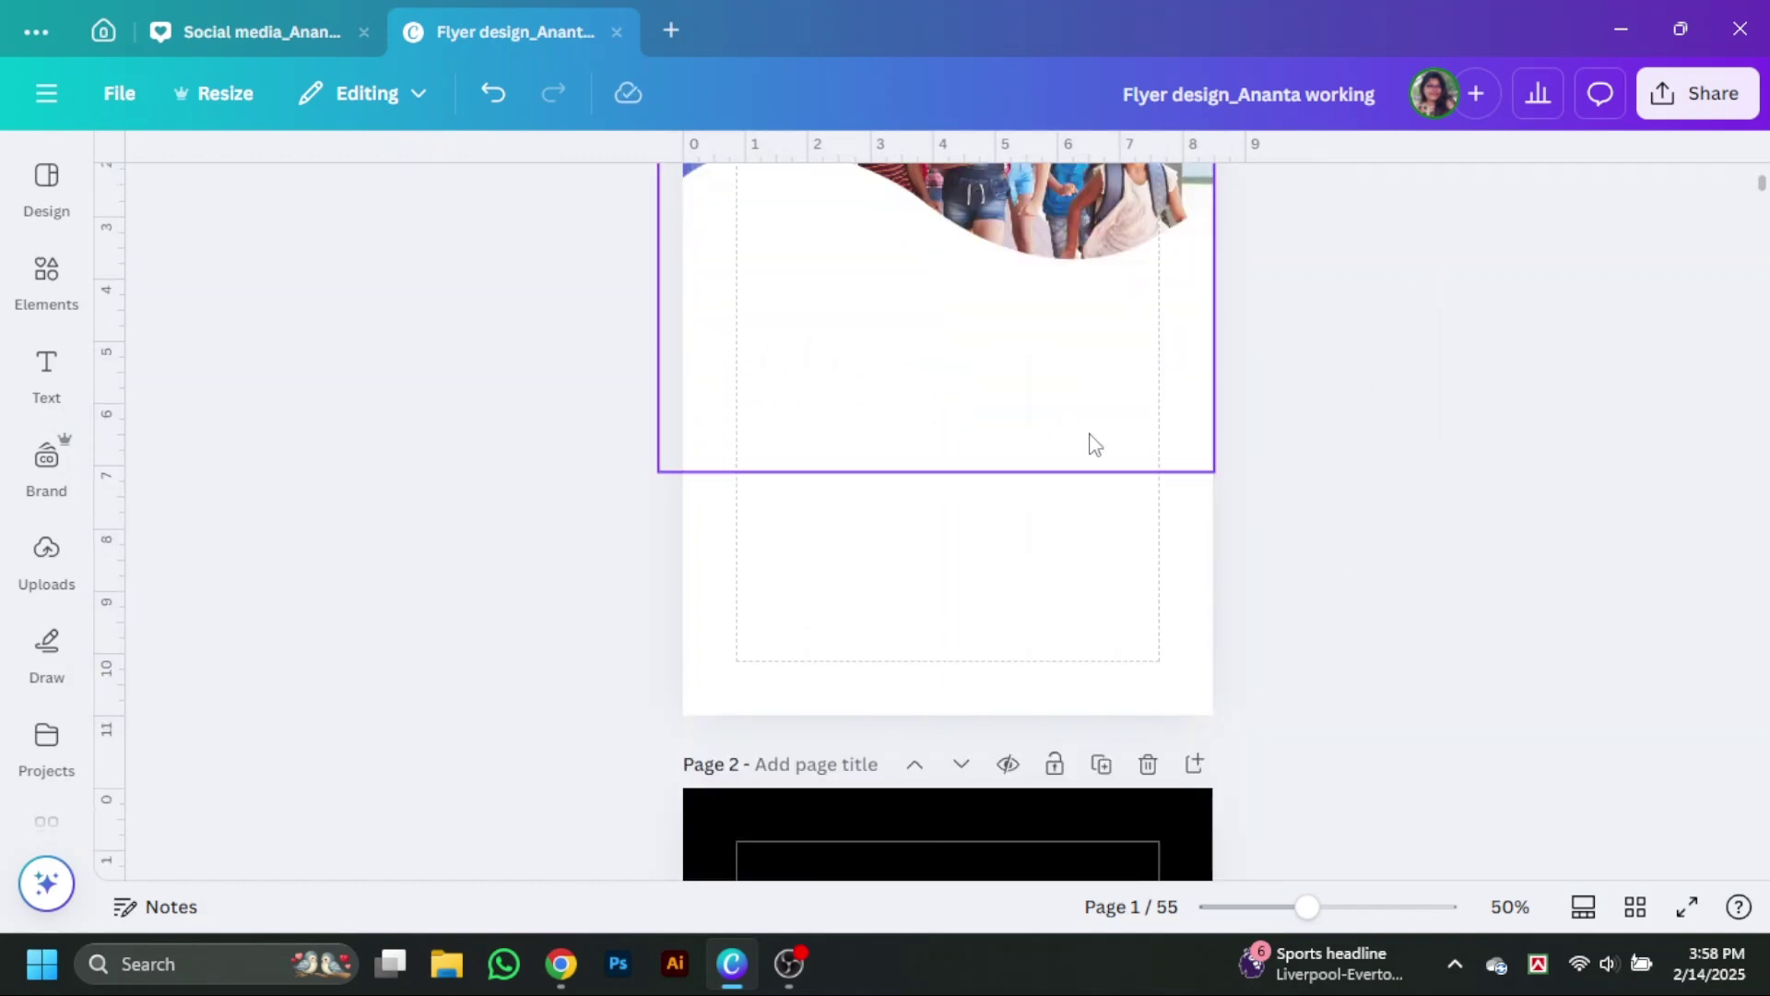
left_click_drag(1090, 442, 1141, 695)
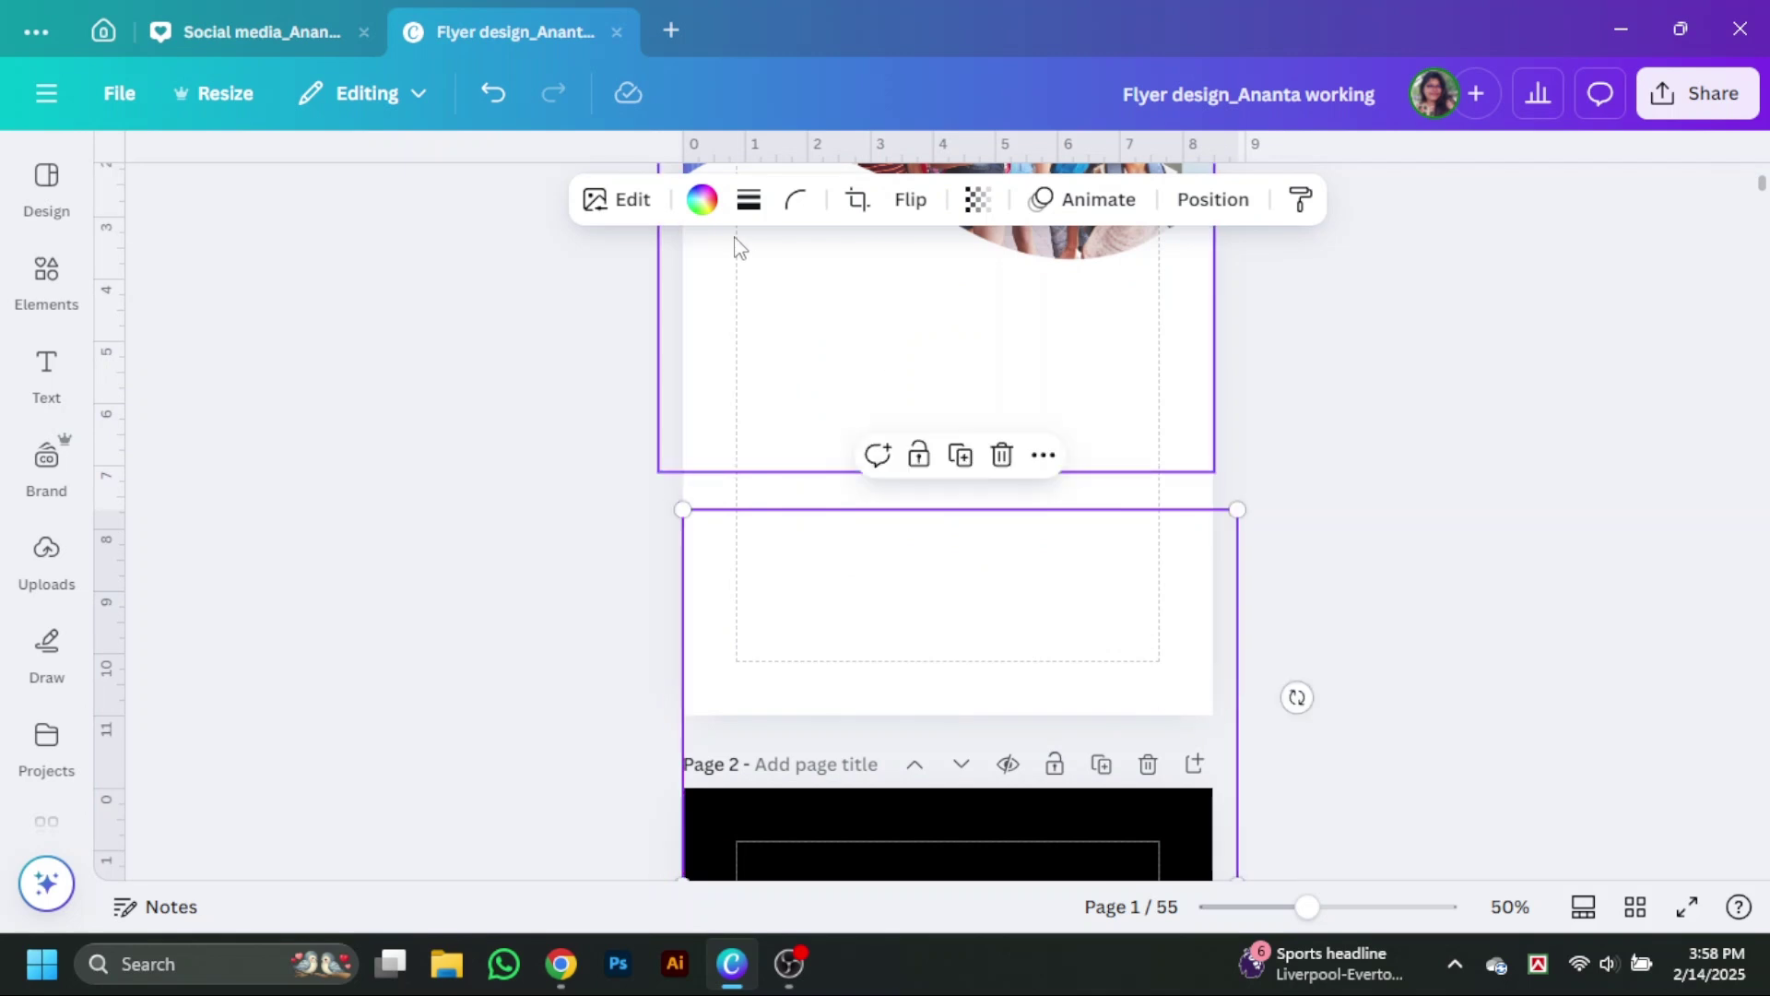
left_click(701, 199)
scroll(372, 672, "down", 10)
scroll(285, 704, "up", 10)
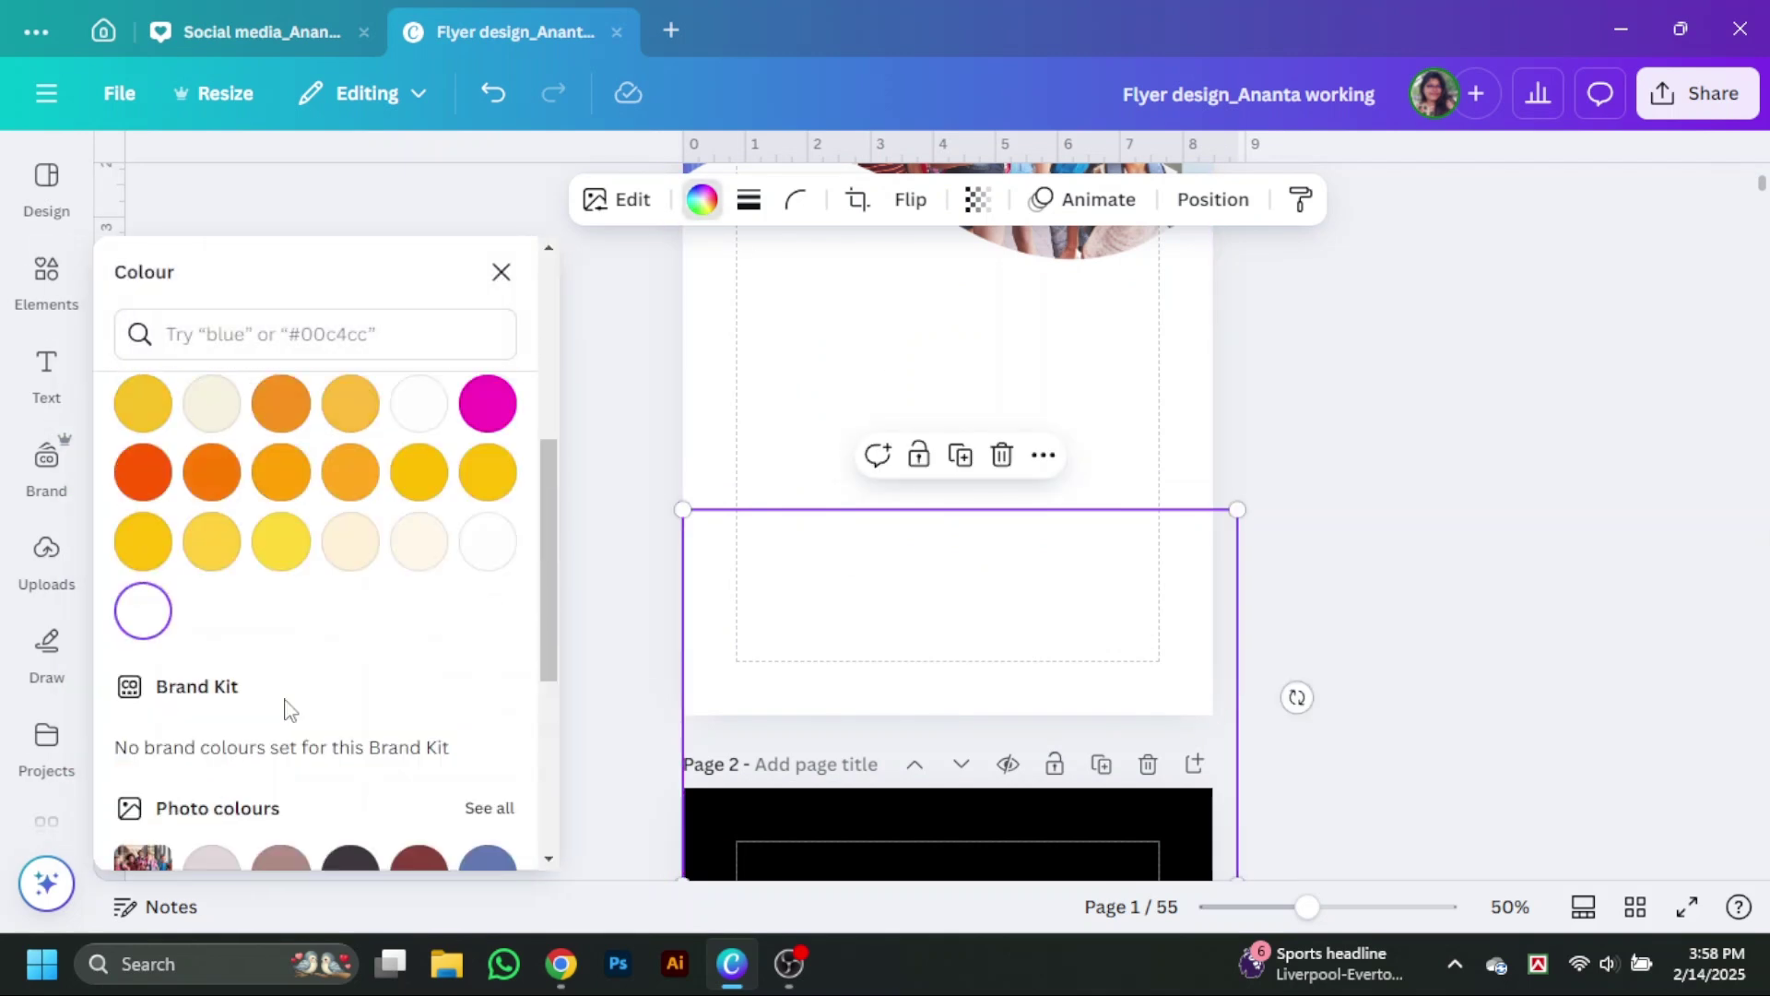
left_click_drag(1008, 620, 1010, 604)
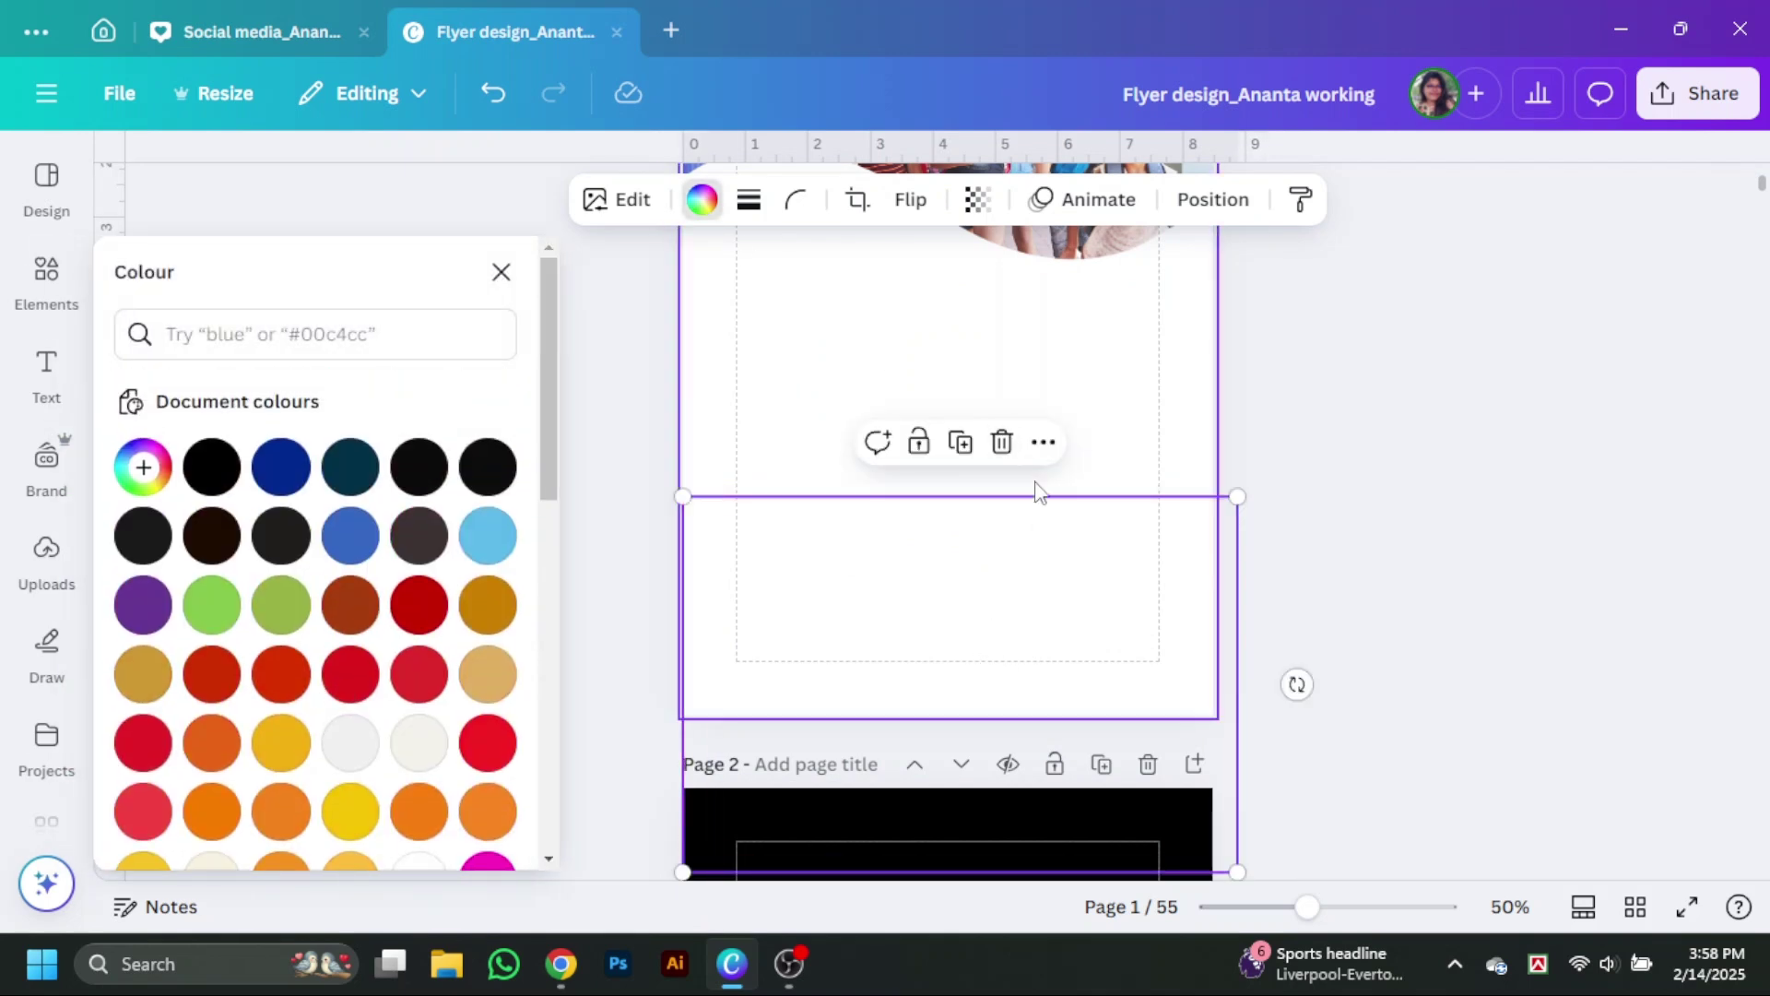
left_click(420, 536)
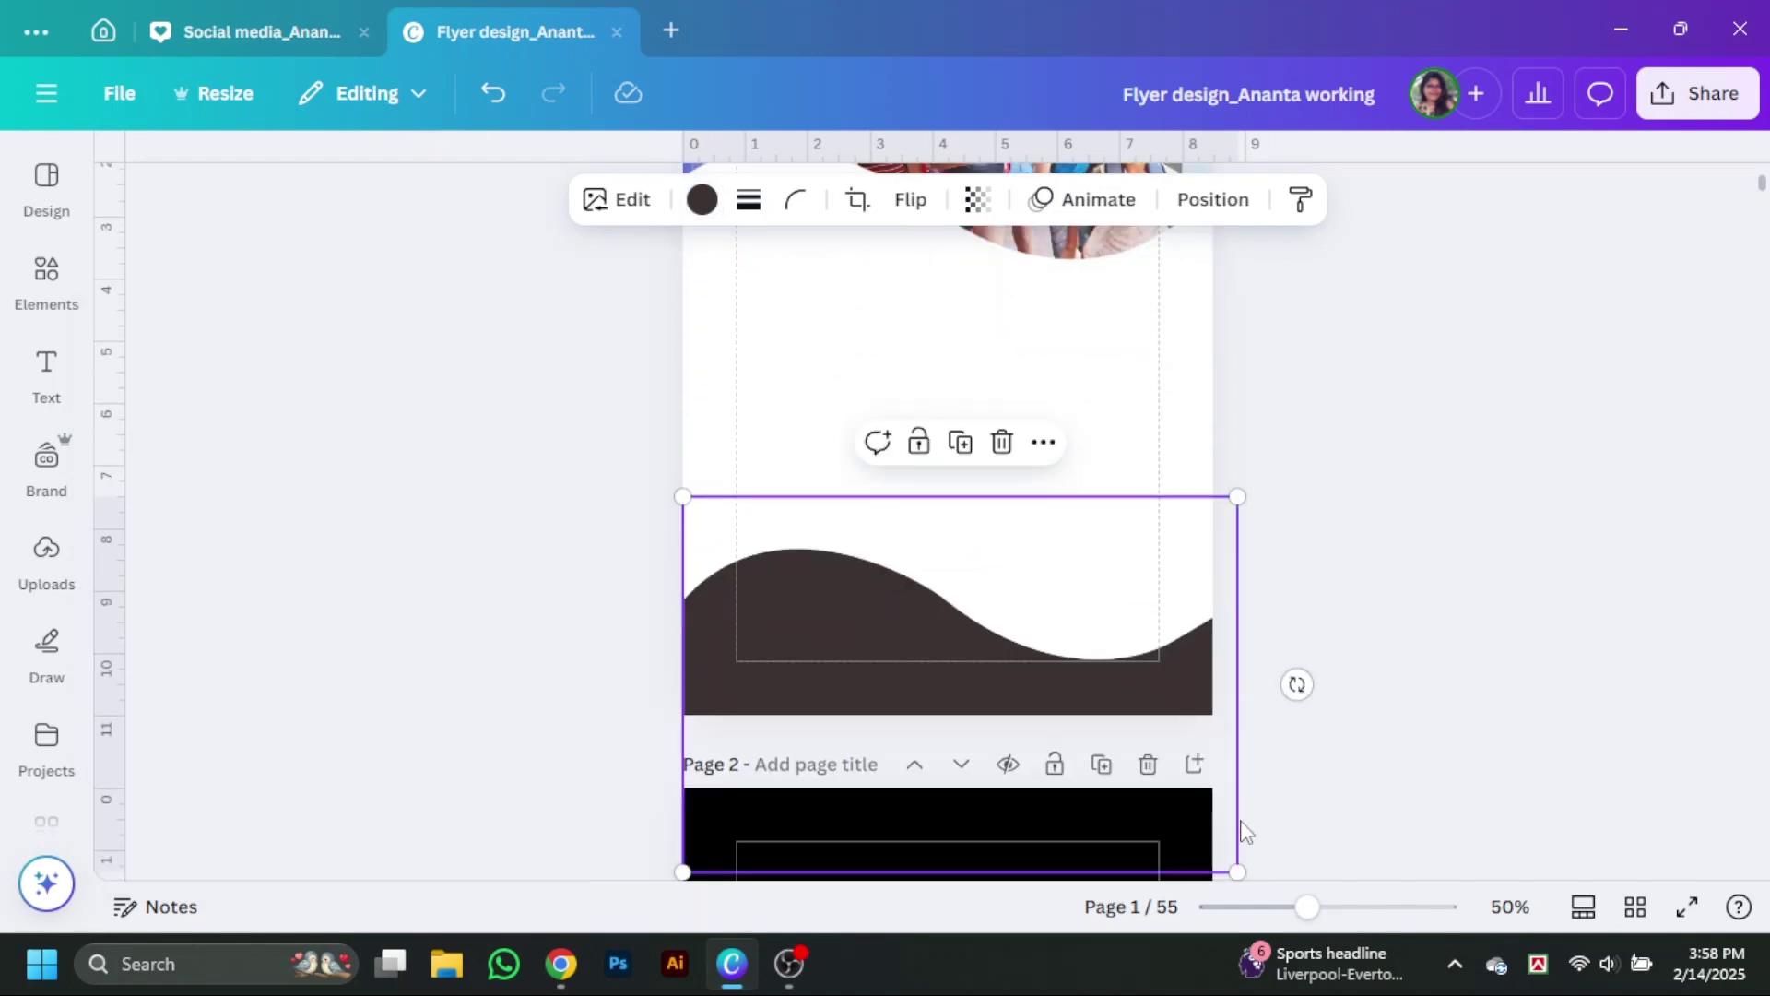
Add the three-tone blue wave graphic from the recently used elements to the middle of page 1 and resize it.
left_click(50, 282)
scroll(264, 461, "down", 4)
left_click(129, 238)
left_click(465, 177)
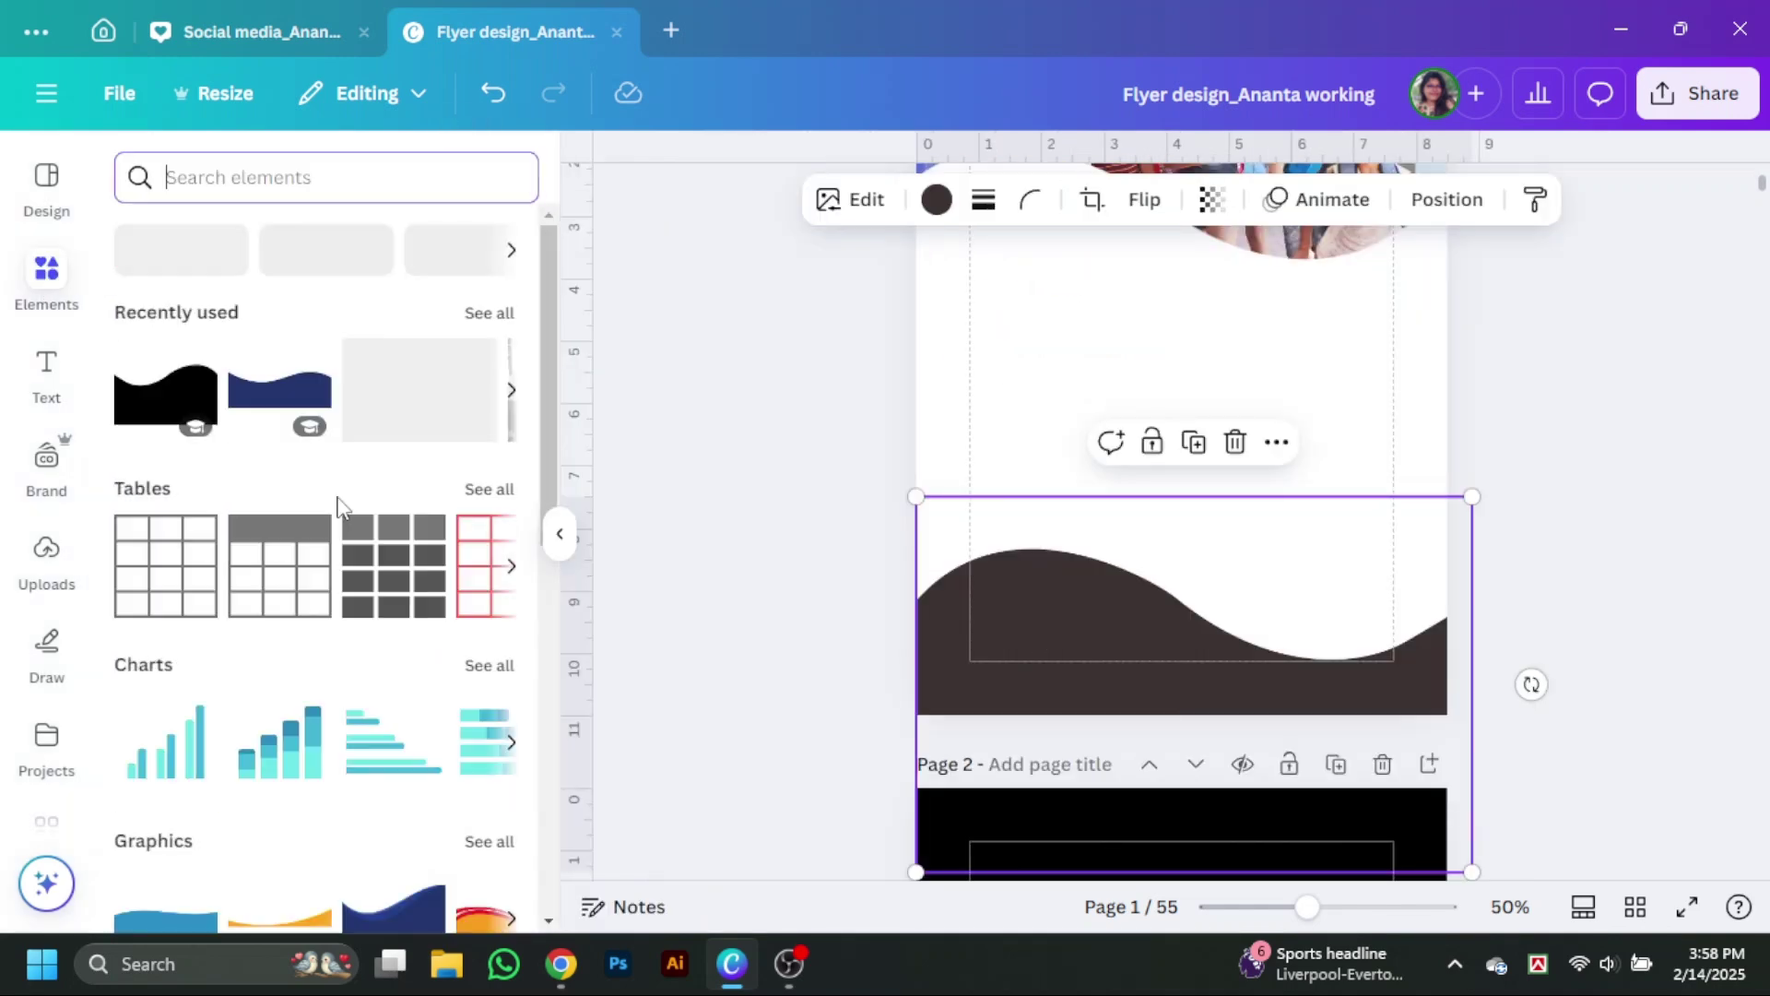
left_click(489, 313)
left_click(350, 553)
left_click(560, 533)
left_click_drag(1055, 442, 1235, 564)
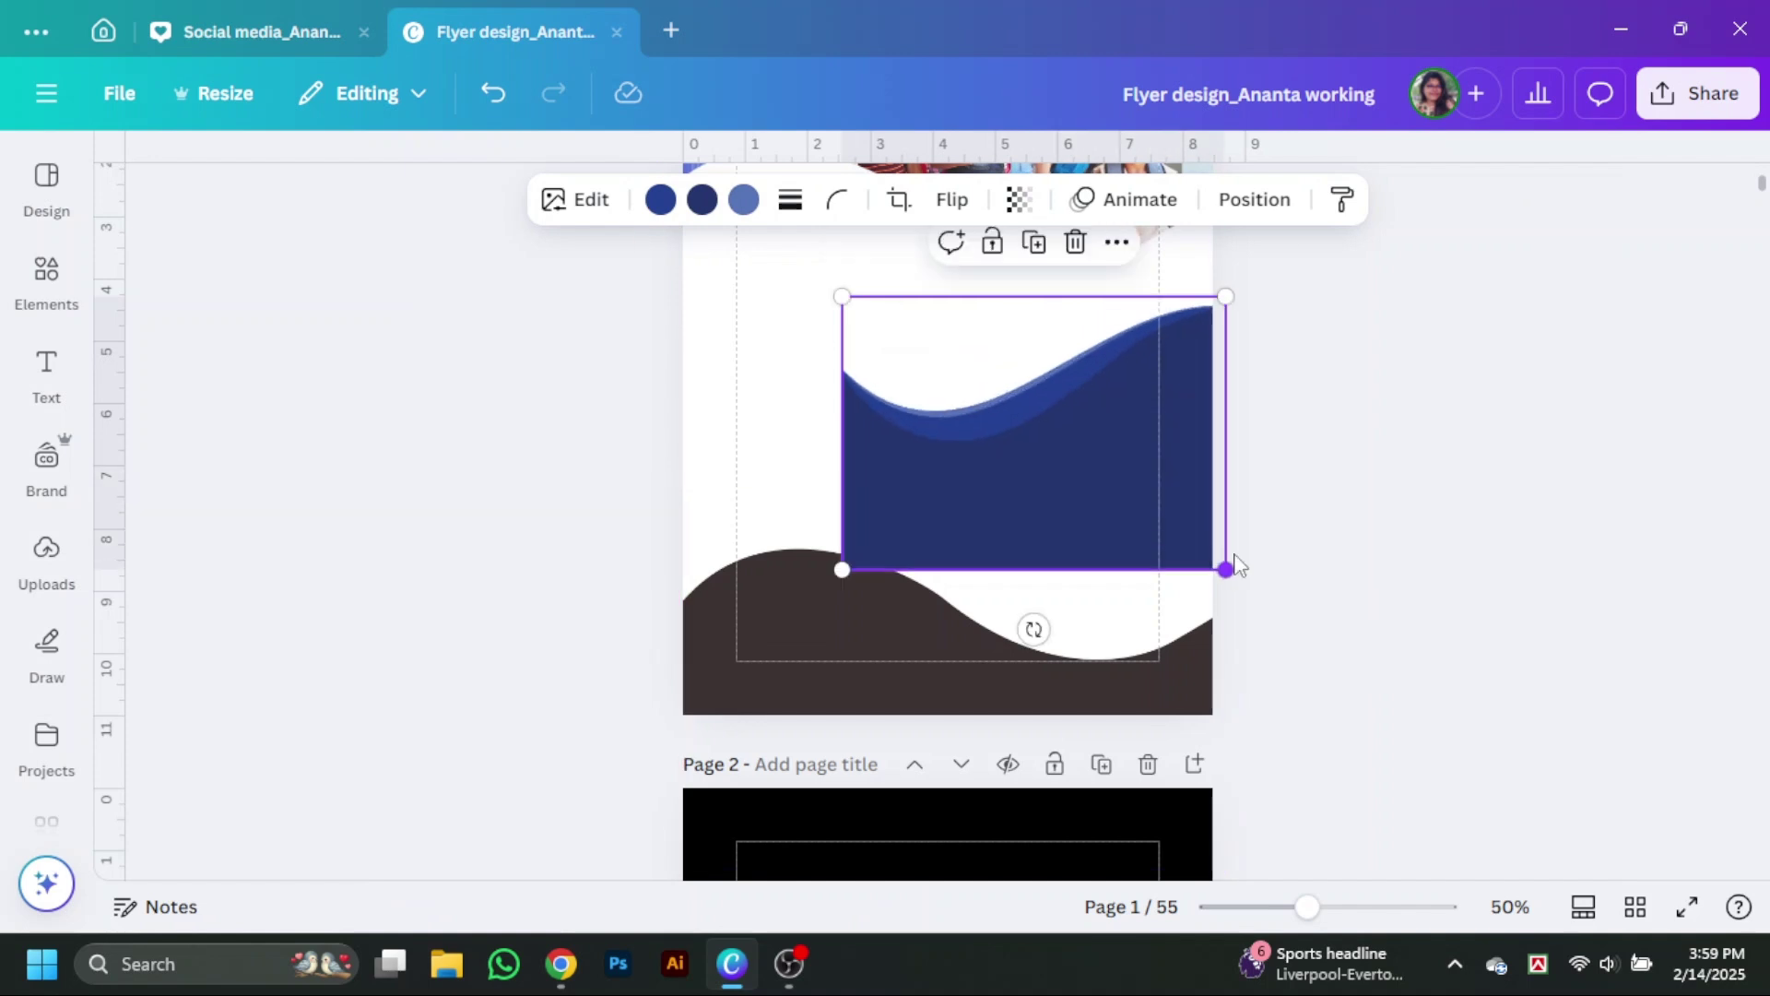
left_click_drag(1156, 508, 1058, 496)
Delete the white wave that overlaps the header photo.
scroll(1059, 498, "up", 1)
scroll(1070, 553, "down", 1)
scroll(977, 479, "up", 3)
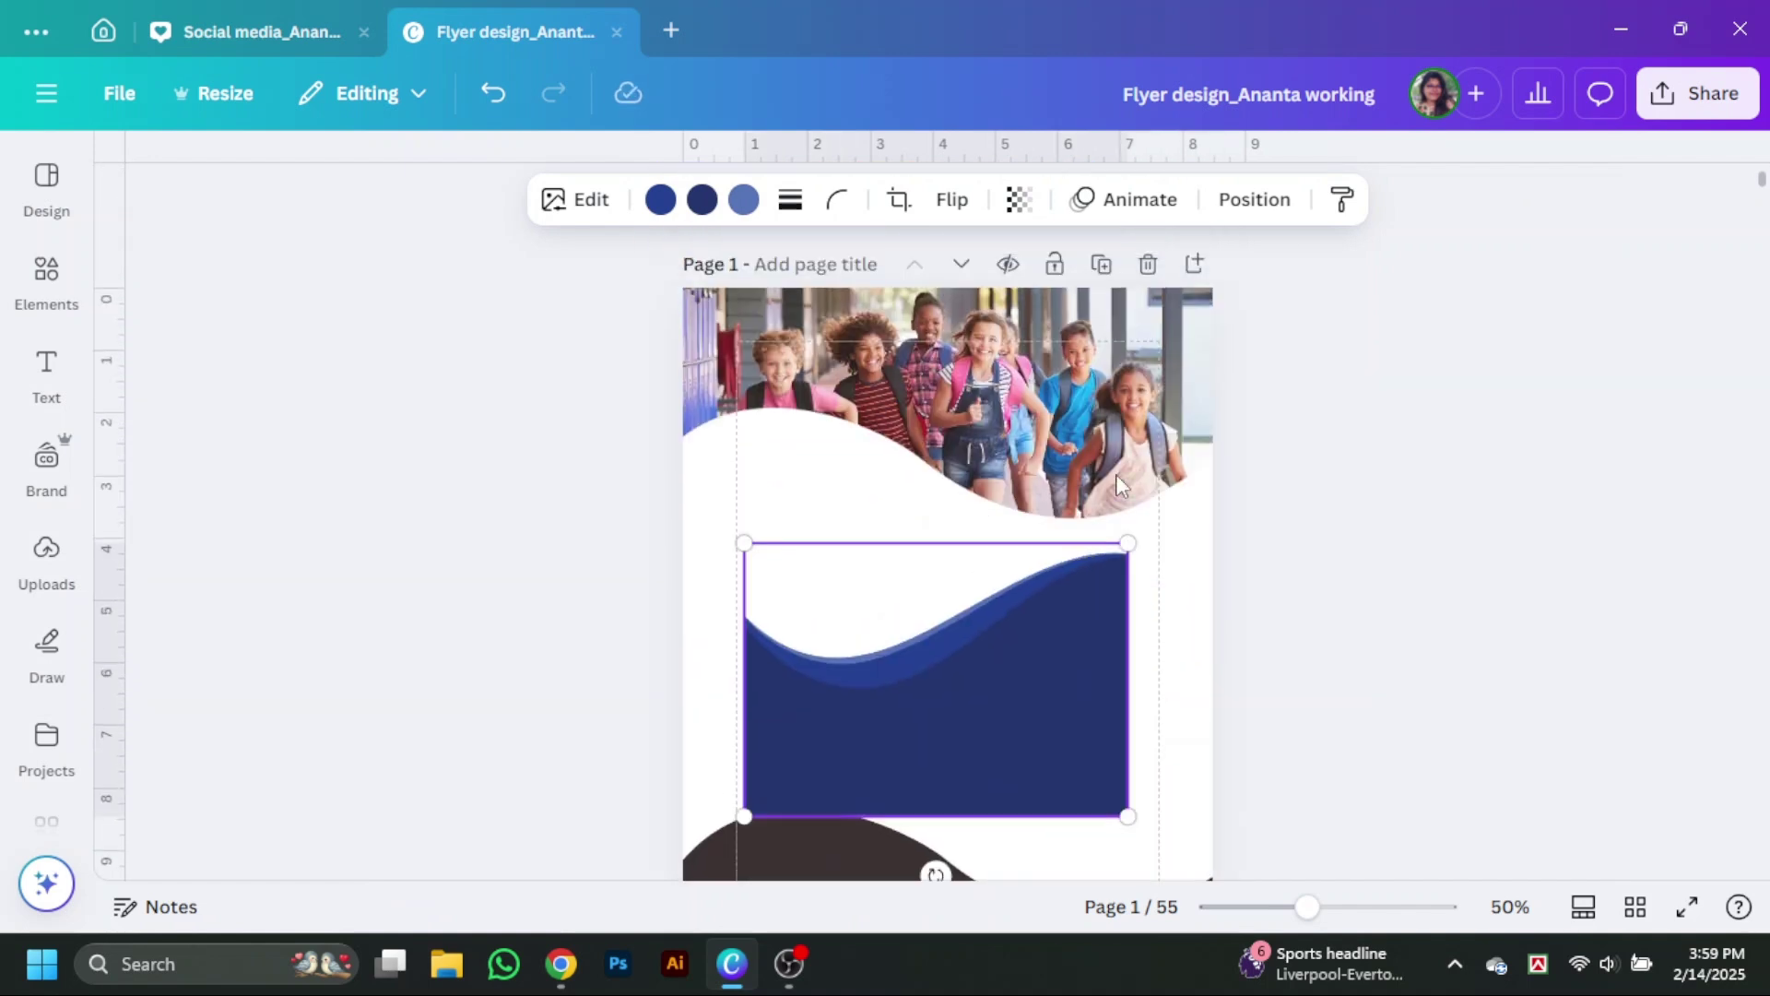
left_click(1178, 515)
left_click(978, 302)
Enlarge the blue wave to span the page, move it over the photo's lower edge and flip it horizontally.
left_click(1093, 599)
left_click_drag(1128, 542, 1331, 399)
left_click_drag(1175, 673, 1008, 613)
left_click(952, 199)
left_click(972, 264)
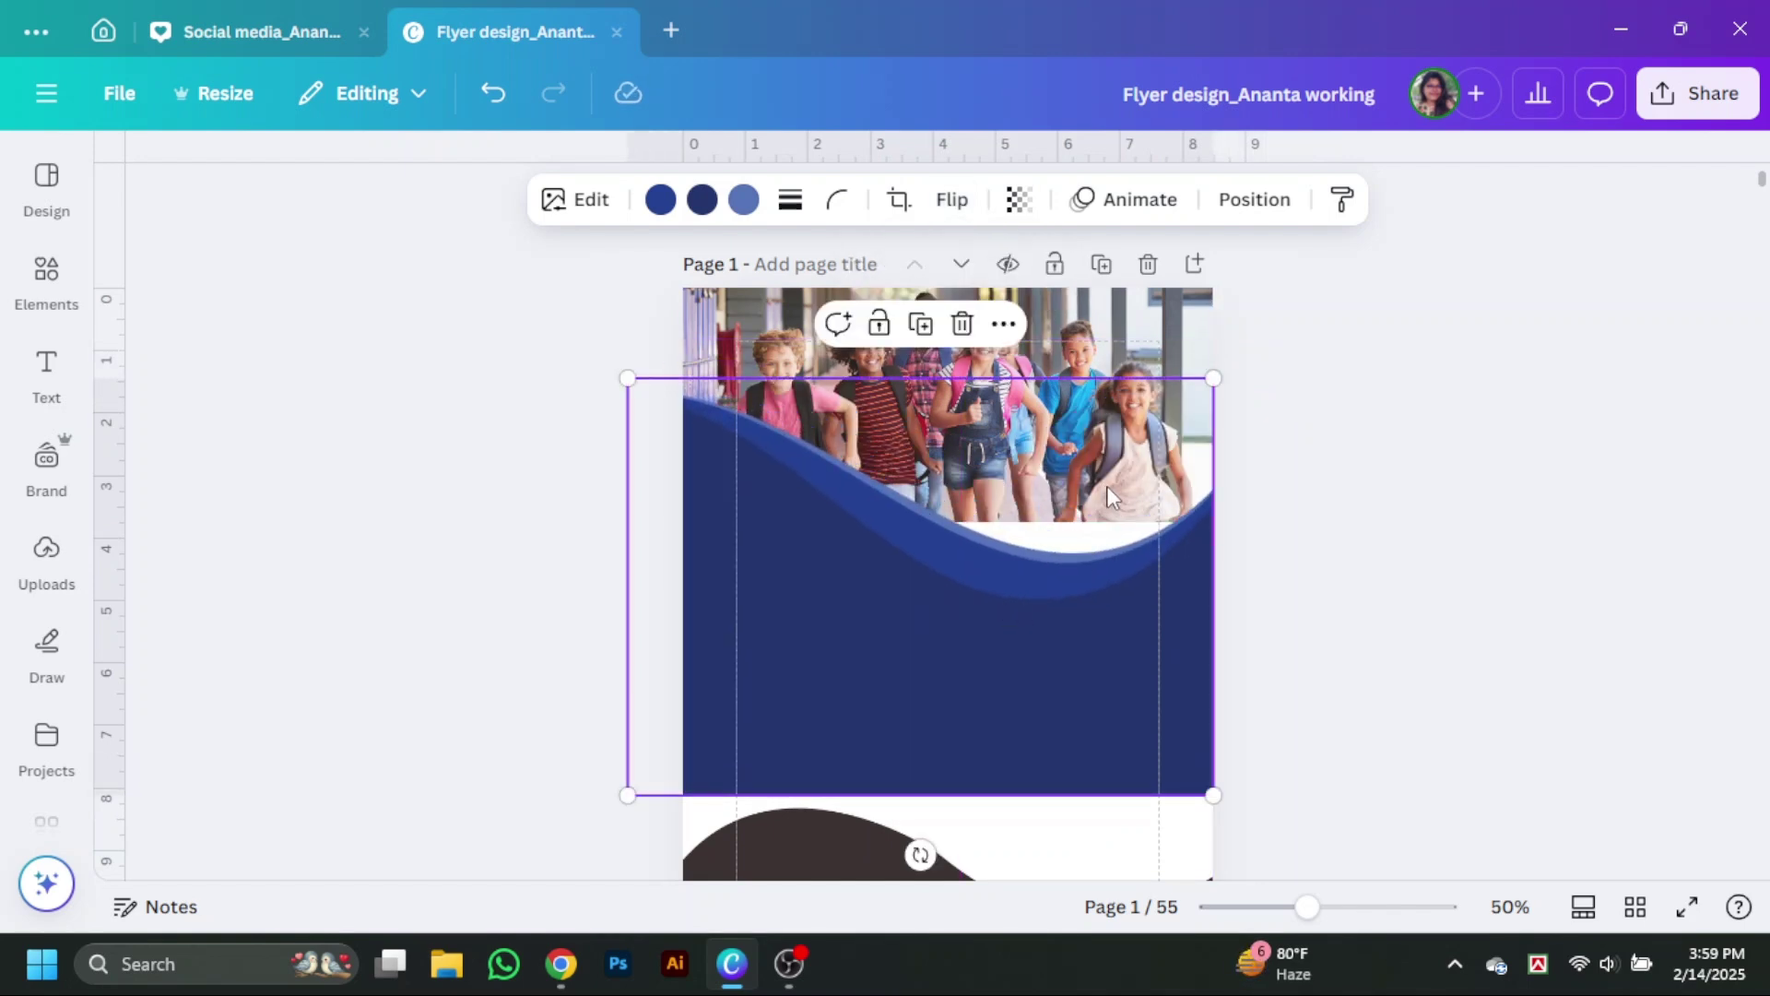
Move the blue wave lower and scale it so its right side meets the page edge.
mouse_move(1158, 597)
left_mouse_down()
mouse_move(1141, 559)
mouse_move(1155, 567)
left_mouse_up()
left_click_drag(861, 592, 918, 666)
left_click_drag(1267, 838, 1213, 799)
Extend the header photo's lower edge downward to fill the gap above the blue wave.
left_click(1203, 411)
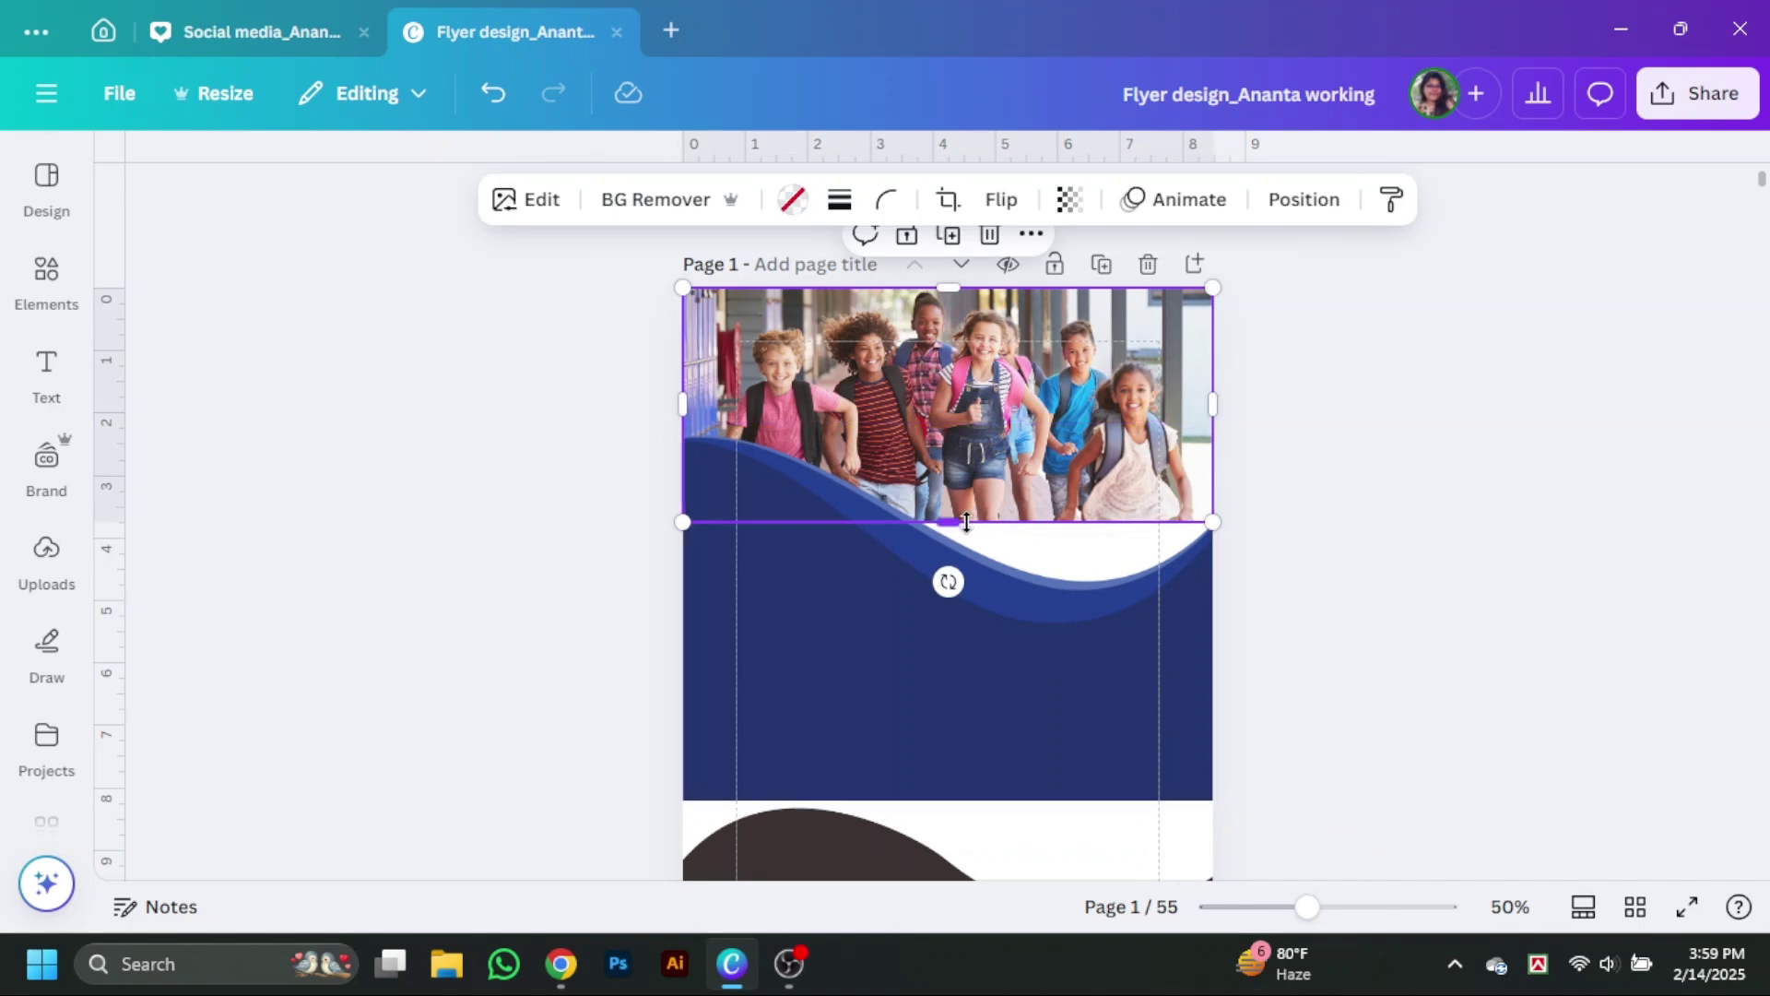
left_click_drag(948, 522, 949, 581)
left_click(1327, 565)
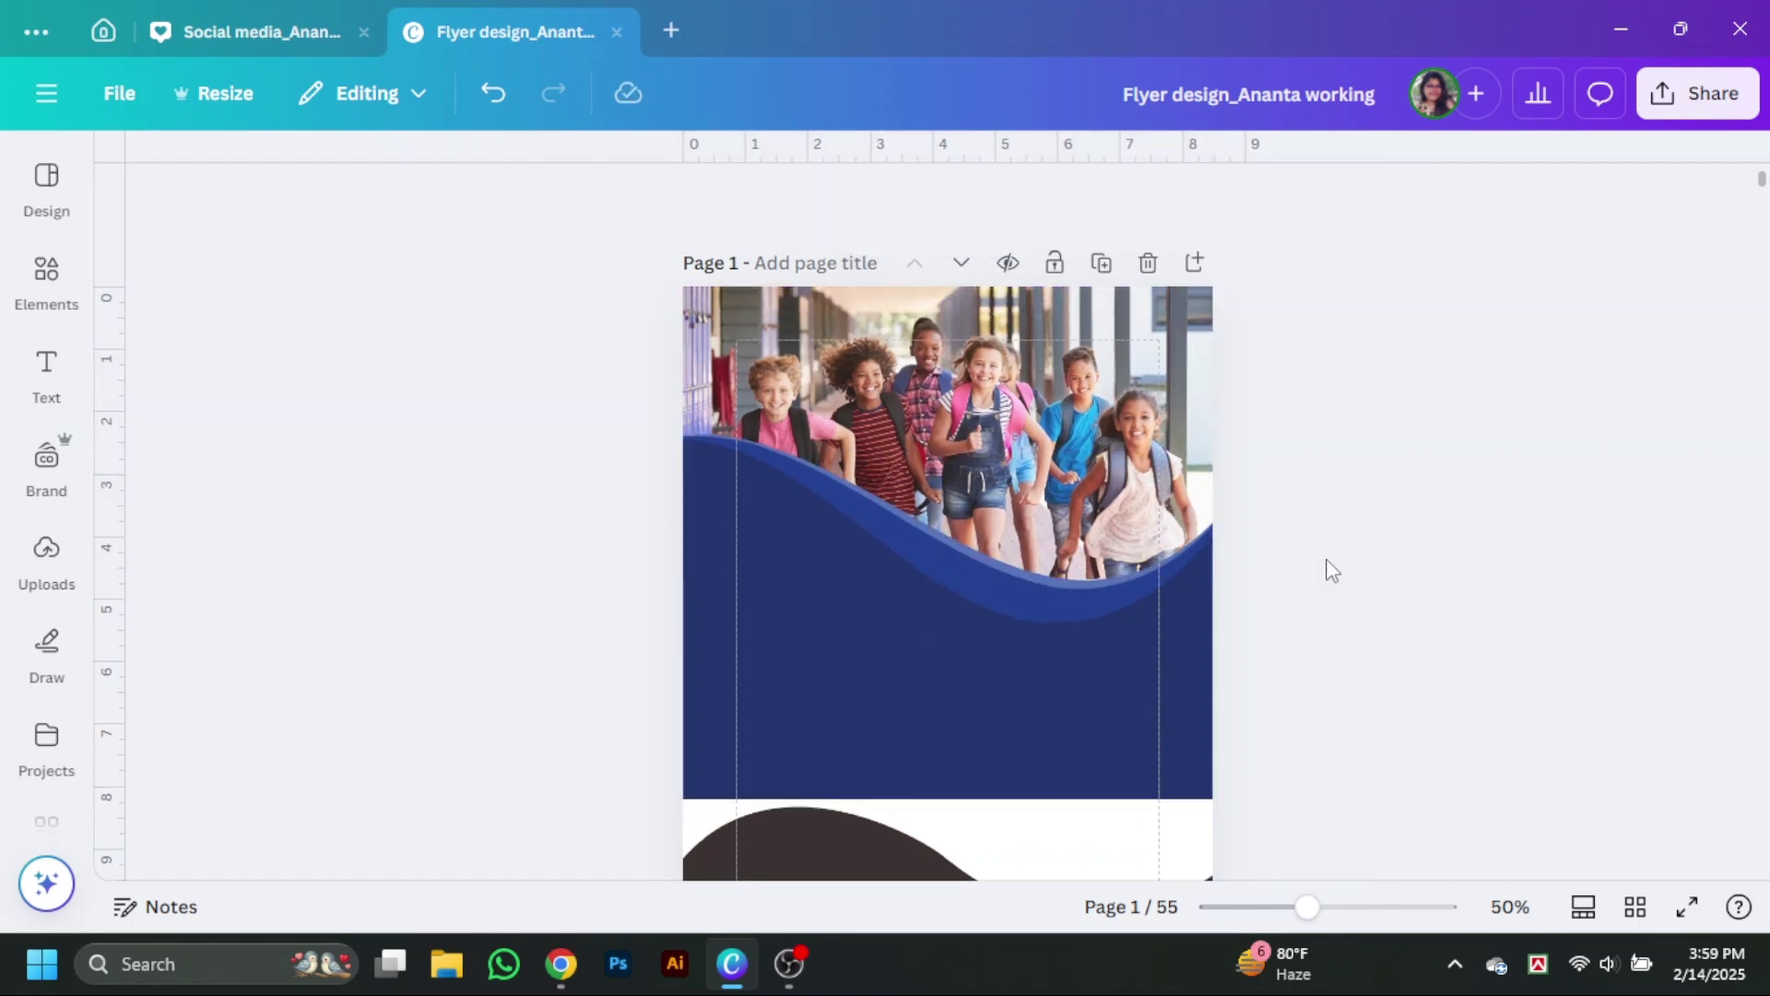
Move the blue wave and the header photo slightly upward on the page.
scroll(1325, 559, "down", 1)
left_click_drag(1130, 542, 1087, 513)
left_click_drag(1170, 640, 1205, 672)
left_click_drag(1181, 442, 1174, 443)
scroll(1173, 442, "up", 1)
left_click_drag(917, 496, 917, 484)
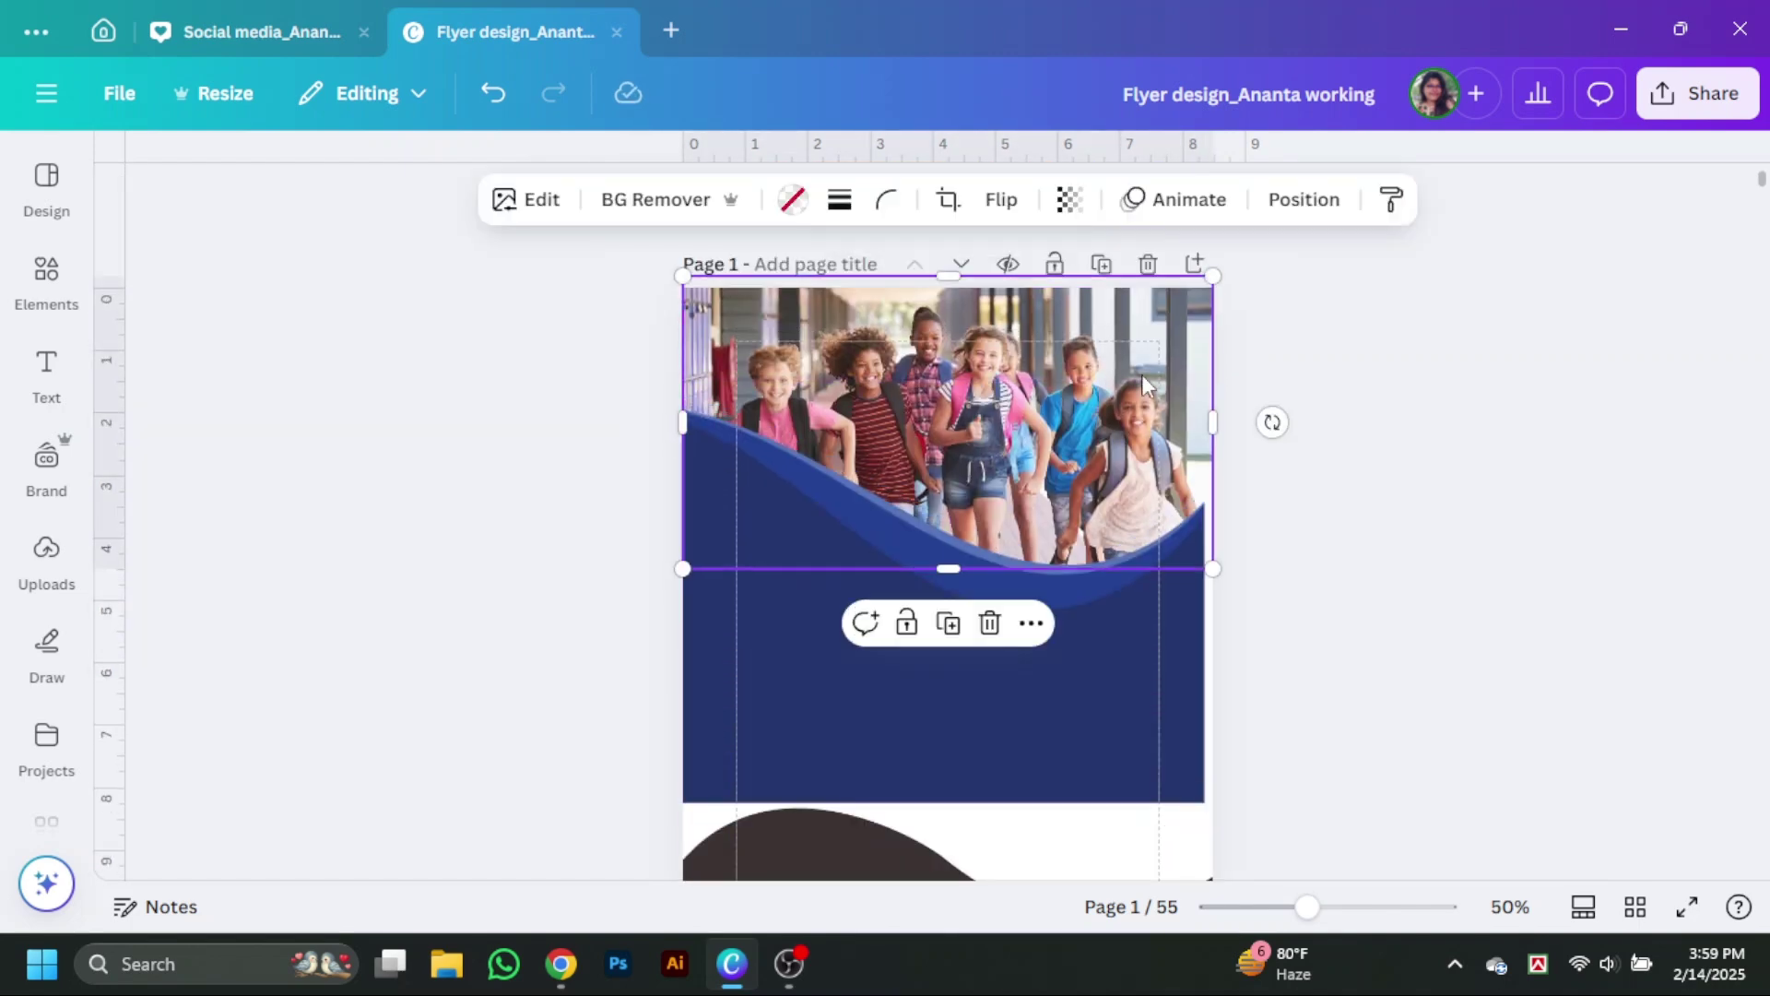
Recolour the dark blue body of the header wave white.
scroll(917, 484, "down", 2)
left_click(830, 396)
left_click(702, 199)
left_click(347, 696)
scroll(1288, 636, "up", 2)
Recolour the header wave's thick blue band with a custom medium green.
left_click(660, 199)
scroll(461, 387, "up", 3)
left_click(348, 468)
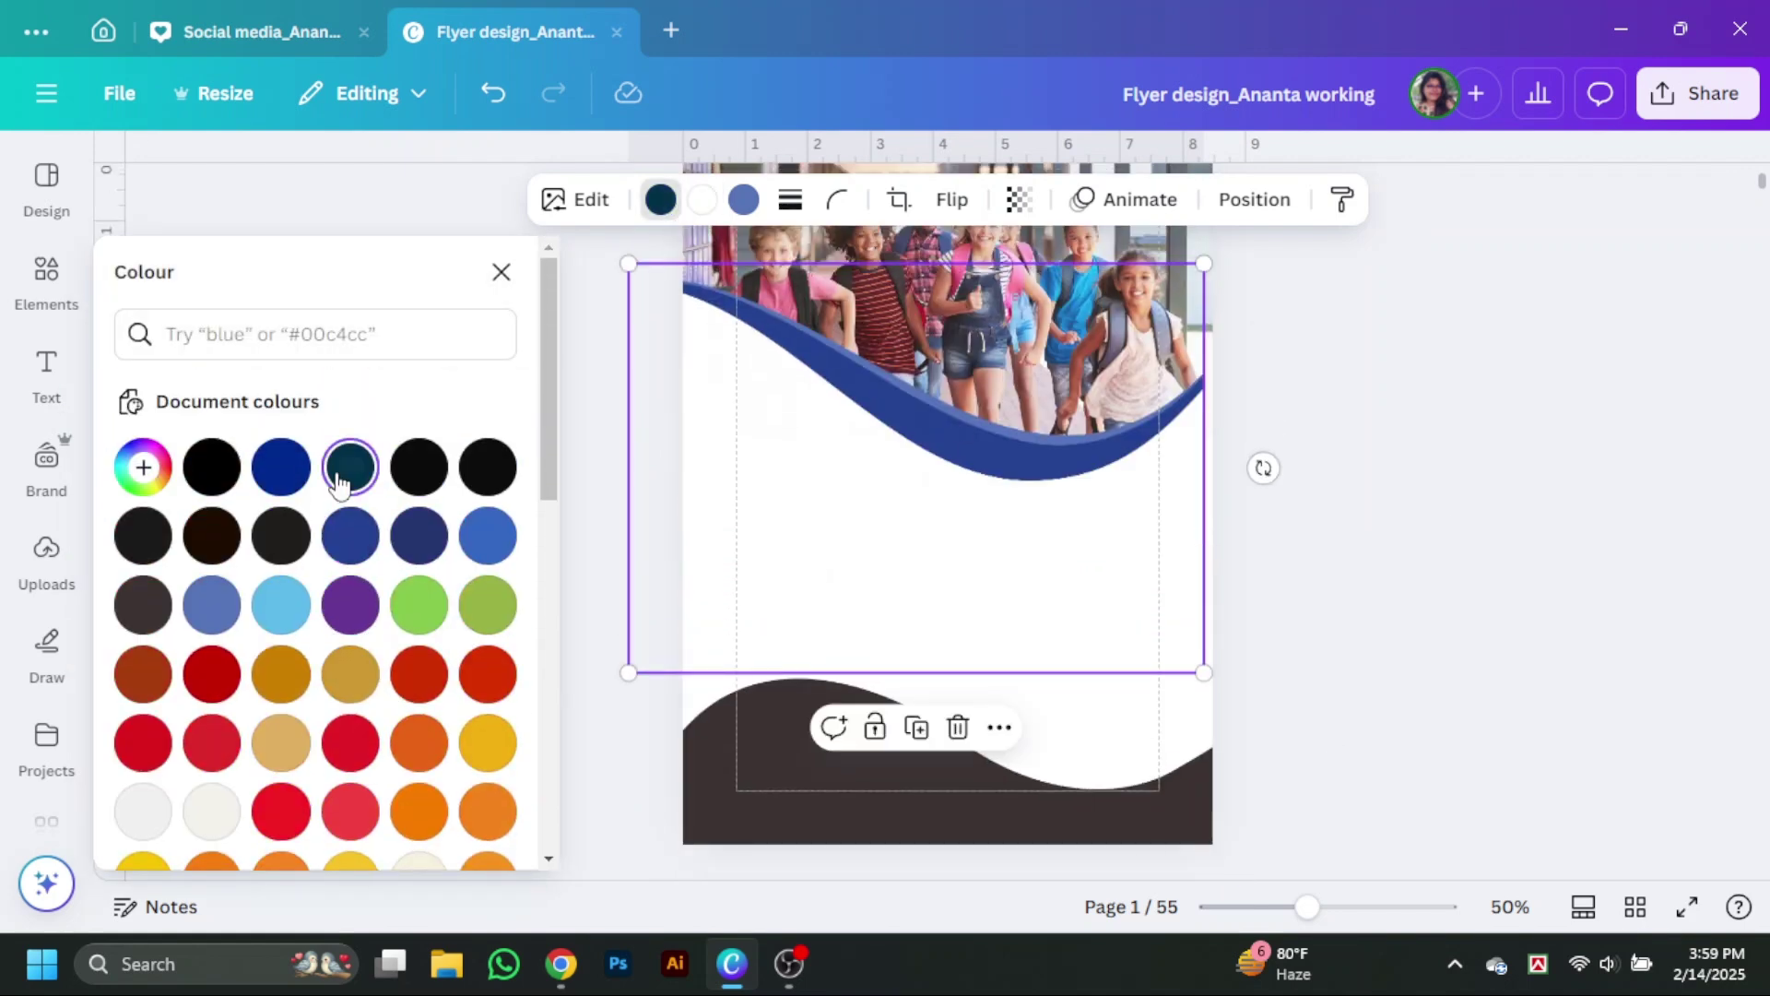
left_click(143, 468)
left_click(348, 604)
left_click(358, 647)
left_click(261, 691)
left_click(391, 598)
Recolour the header wave's thin upper band with the custom orange #E48A02.
left_click(743, 200)
left_click(142, 468)
left_click(258, 690)
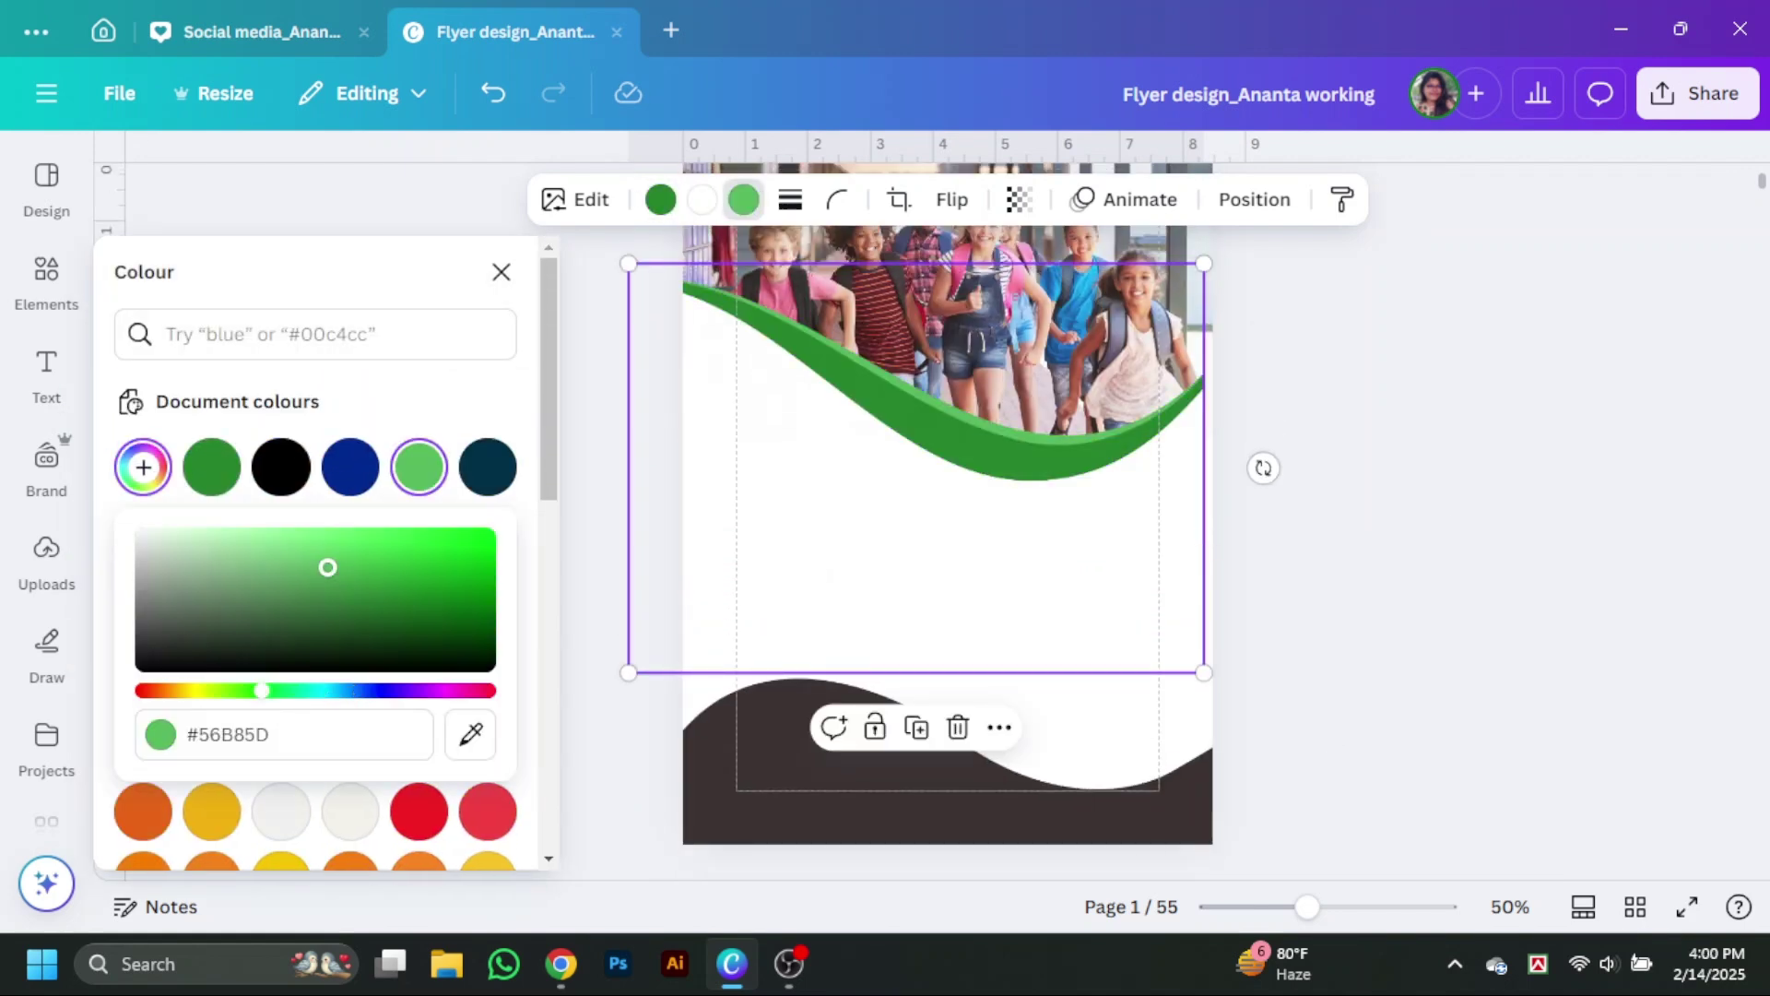
left_click(272, 535)
left_click(211, 691)
left_click_drag(211, 698, 188, 696)
left_click(491, 542)
left_click(178, 690)
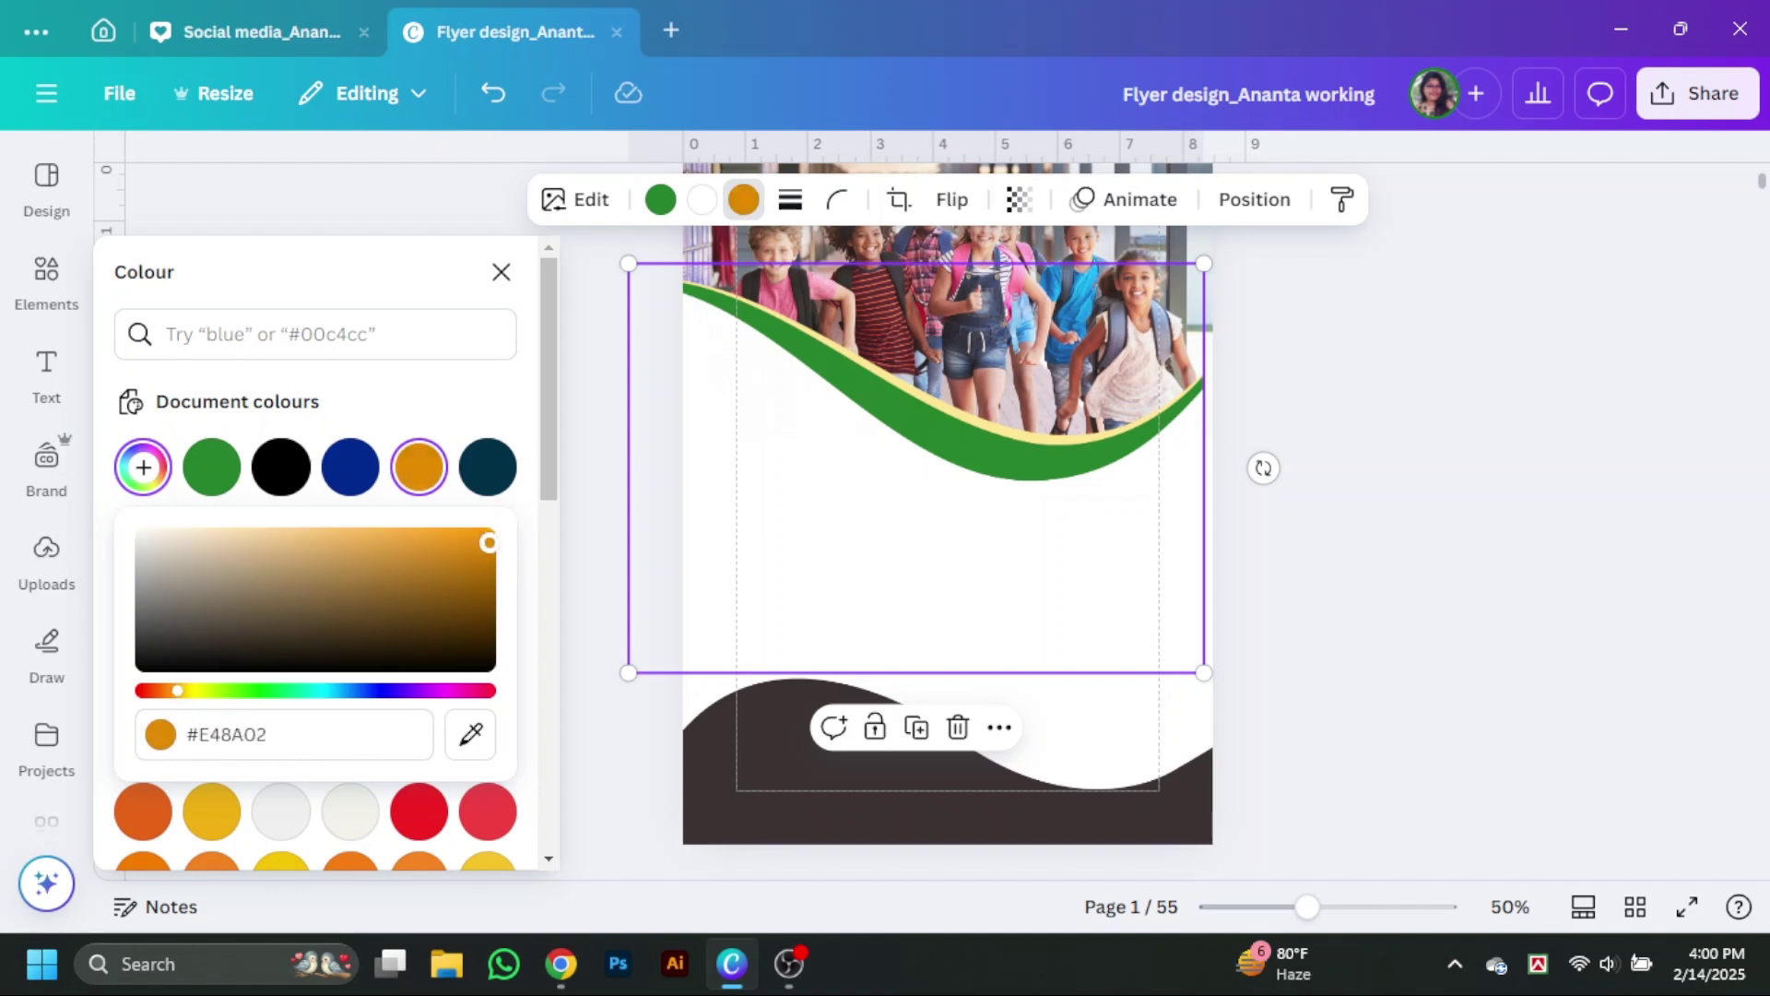
left_click(1498, 506)
Flip the dark wave at the page bottom horizontally and delete it.
scroll(1498, 506, "down", 4)
left_click(1170, 397)
scroll(1331, 384, "up", 4)
left_click(909, 199)
left_click(931, 266)
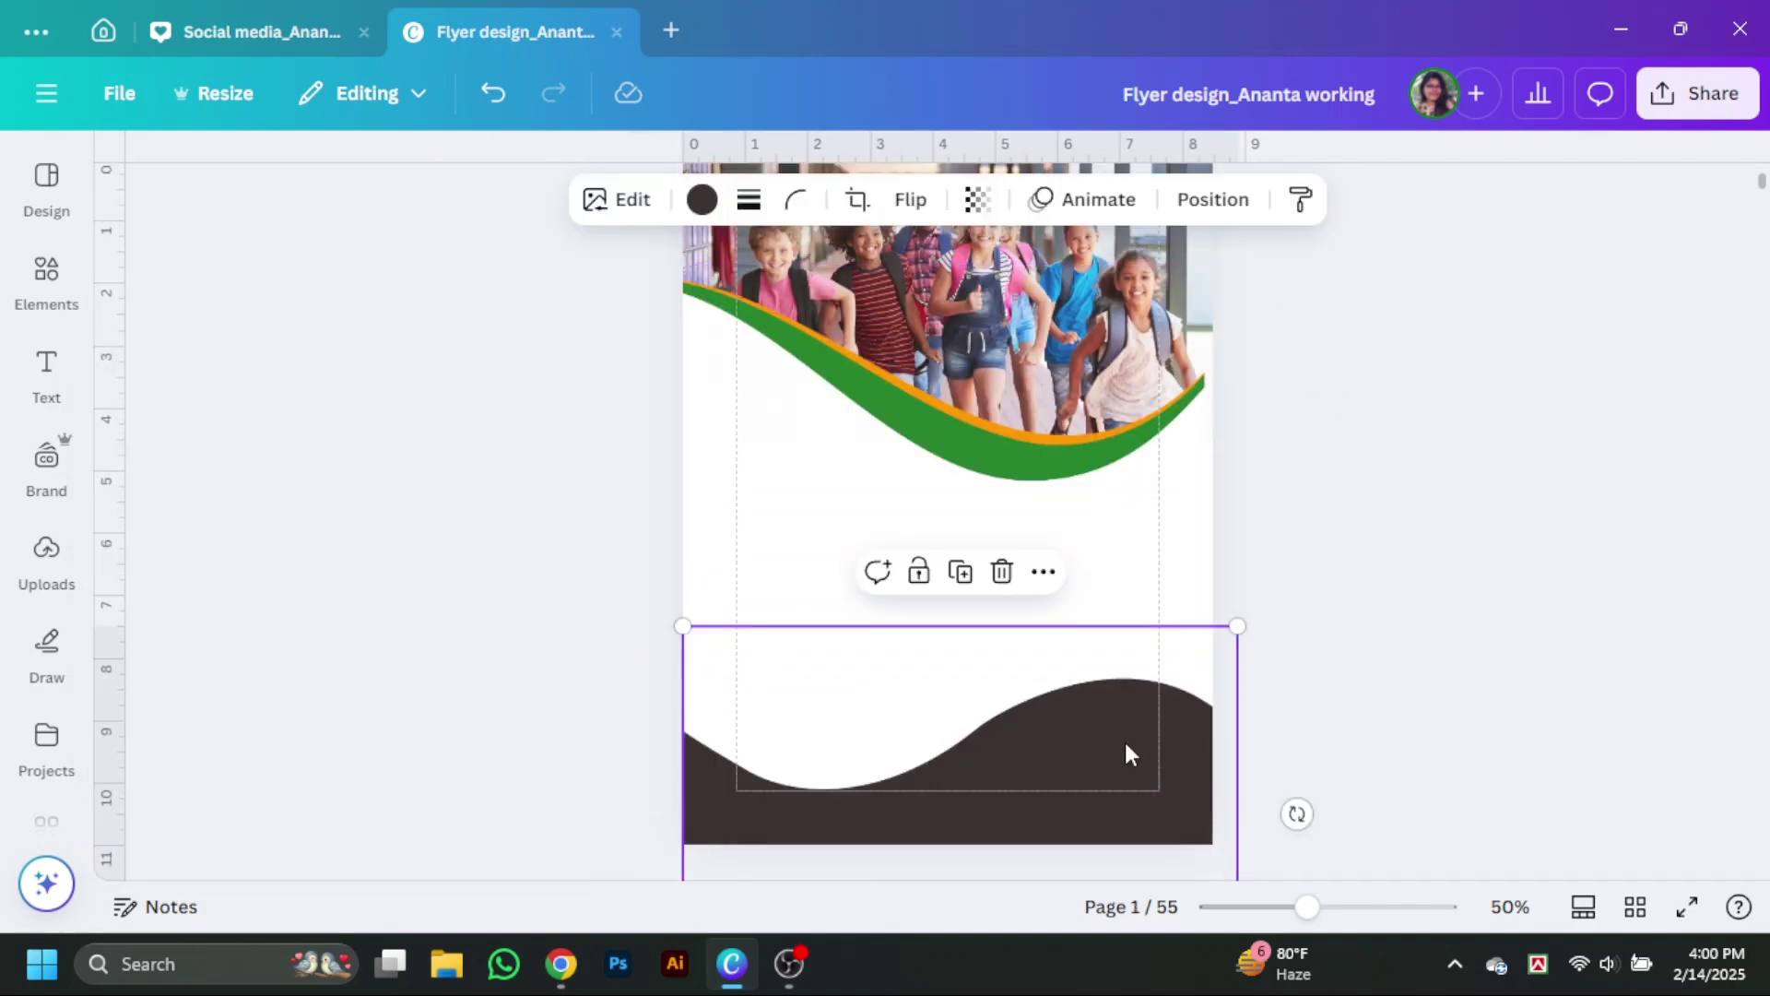
key("Delete")
Duplicate the green and orange wave to the bottom of page 1, flip the copy horizontally and adjust its position.
scroll(1138, 344, "down", 3)
left_click_drag(1134, 175, 1173, 530)
scroll(1174, 525, "up", 3)
left_click(952, 199)
left_click(973, 267)
left_click_drag(1158, 738, 1180, 719)
left_click(1457, 664)
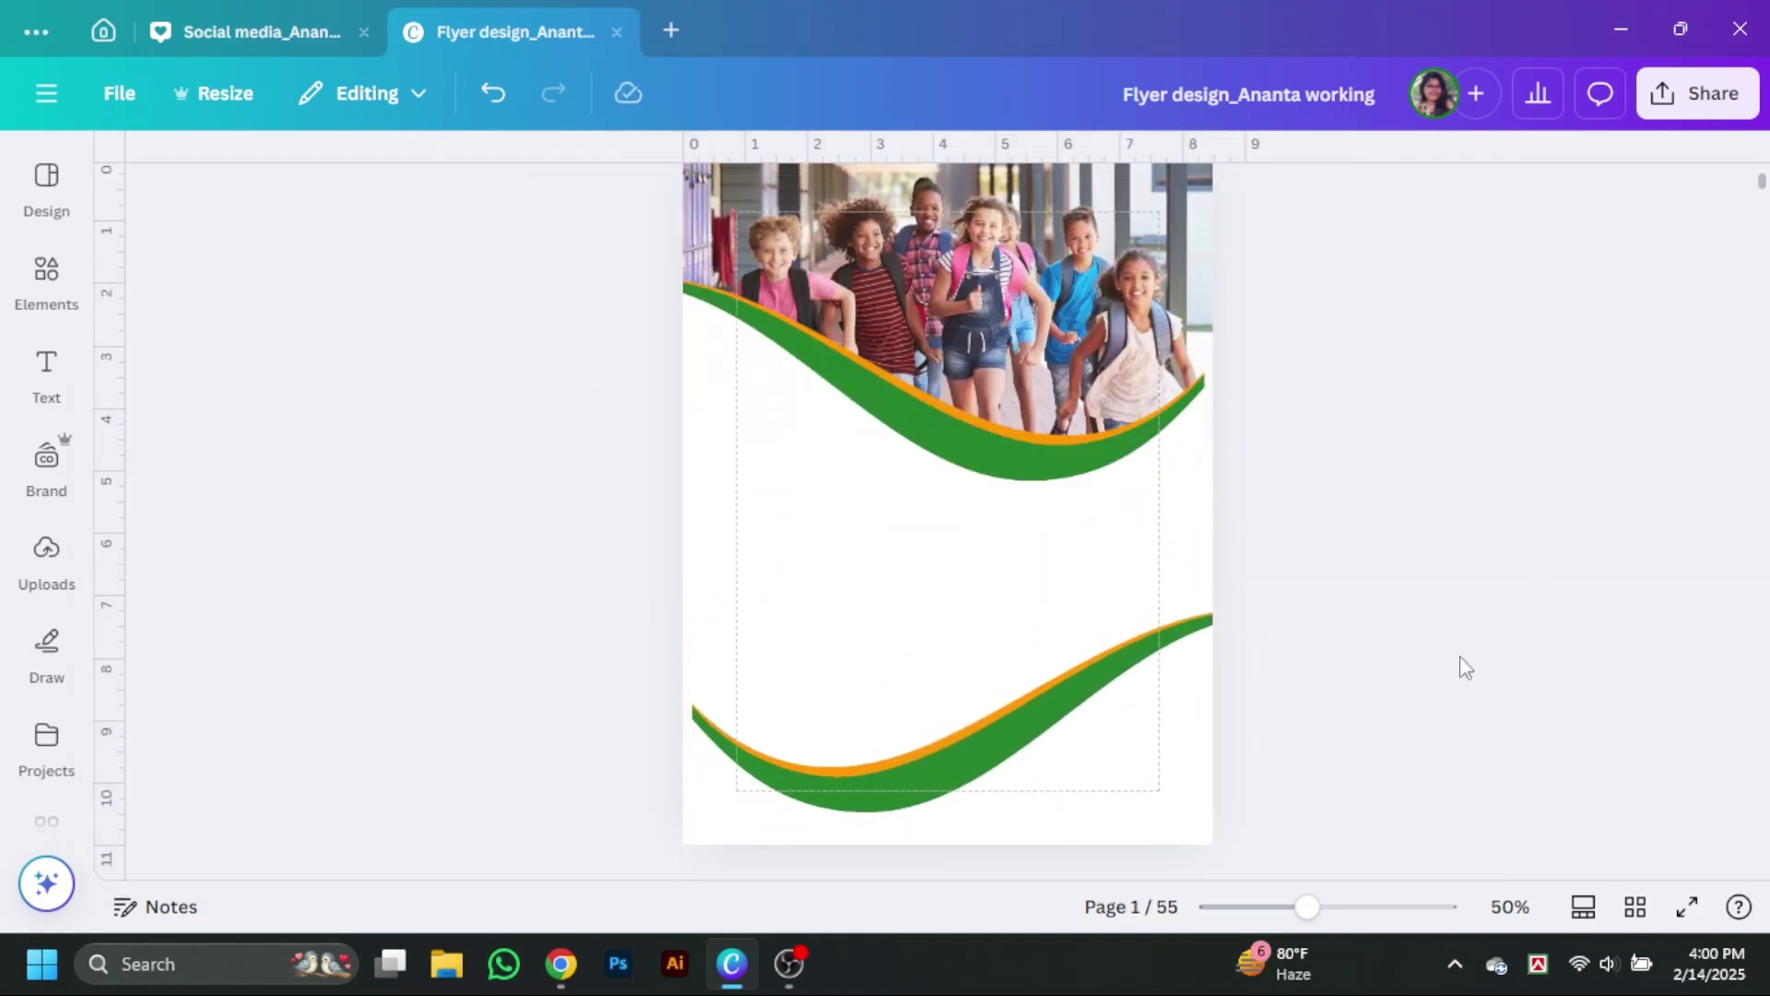
Shift the green and orange wave at the bottom of page 1 slightly and recolour its bands white.
left_click_drag(1162, 644, 1152, 630)
left_click(1501, 633)
left_click(1107, 659)
left_click(743, 199)
left_click(356, 820)
left_click(359, 819)
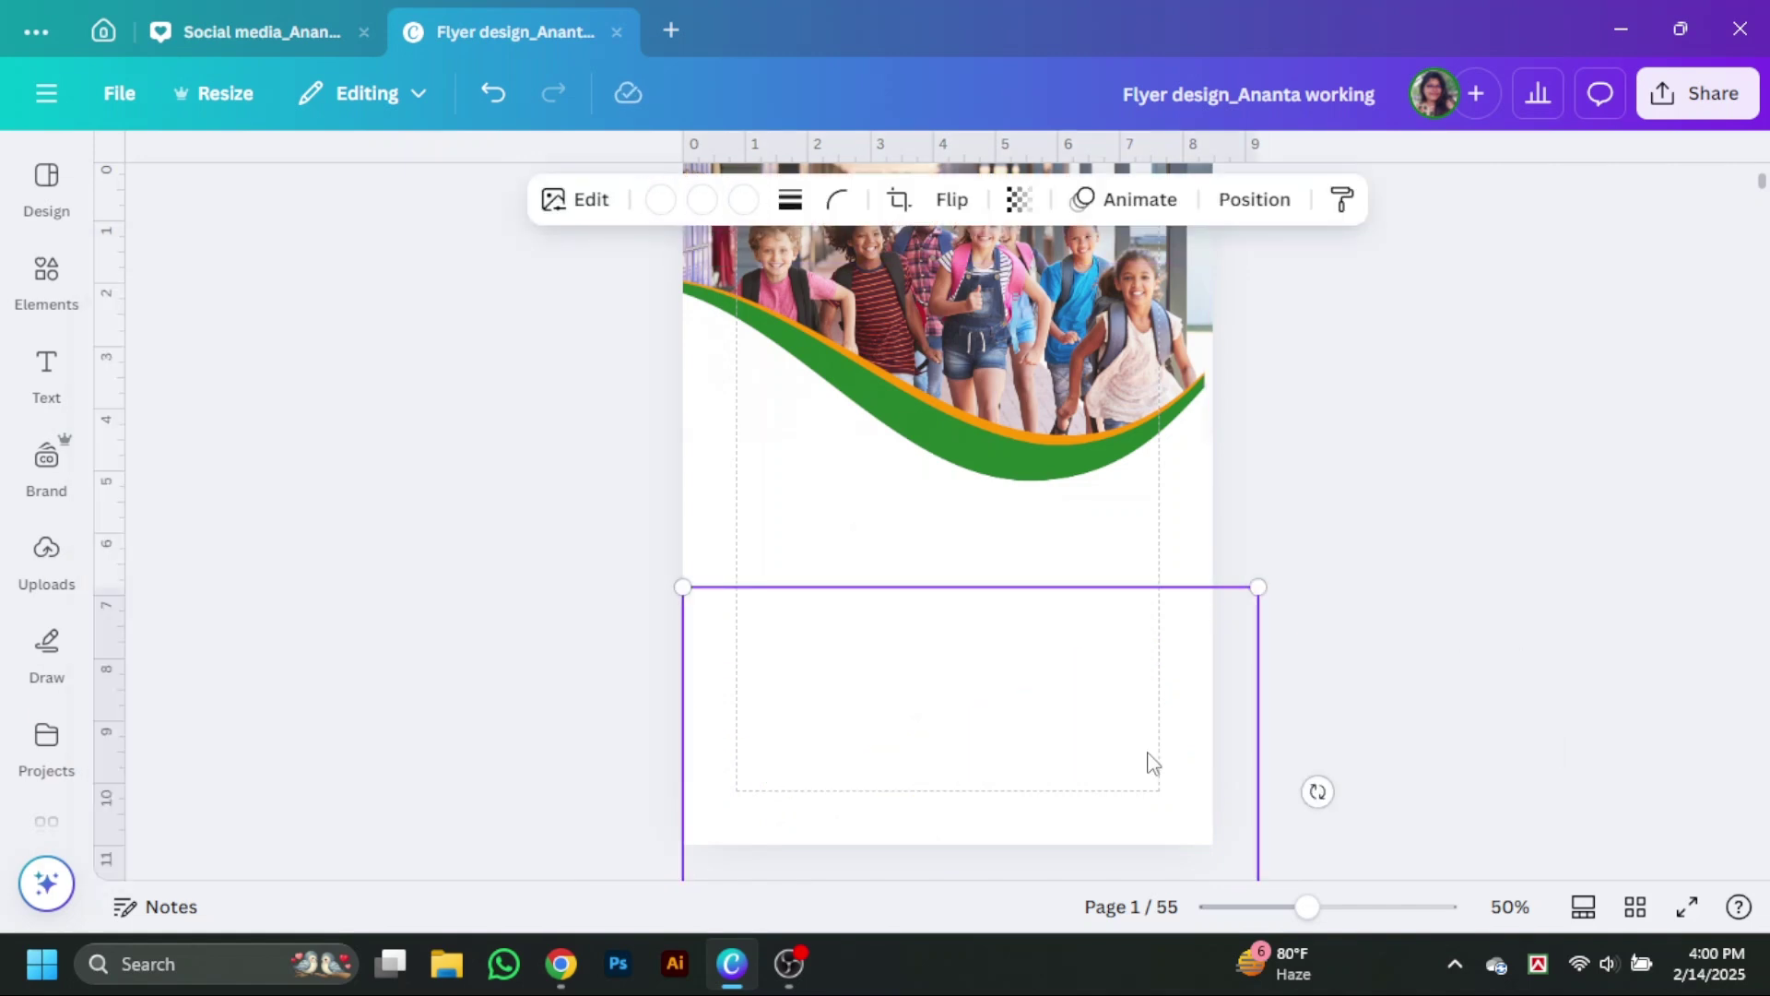
Recolour the white wave at the page bottom with the header wave's medium green and flip it horizontally.
left_click(660, 199)
left_click(350, 397)
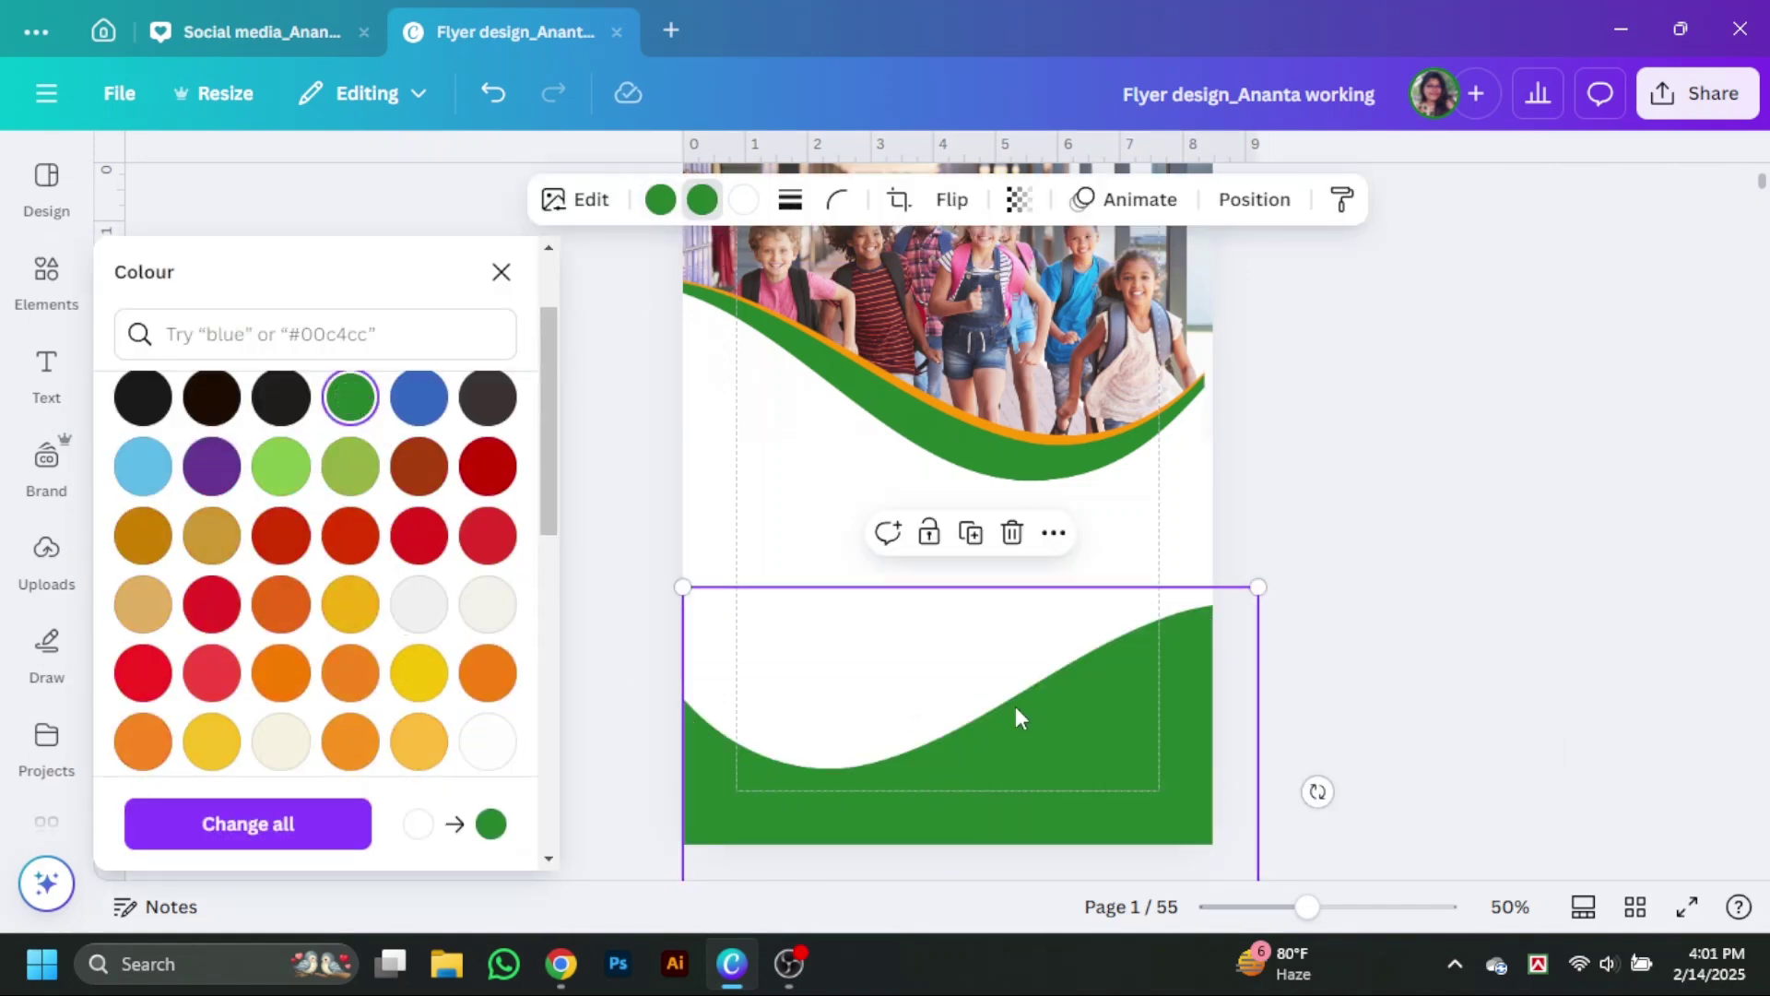
left_click_drag(1128, 793, 1118, 818)
left_click(1402, 664)
Delete the green wave at the page bottom and the green and orange header wave.
scroll(1541, 620, "up", 1)
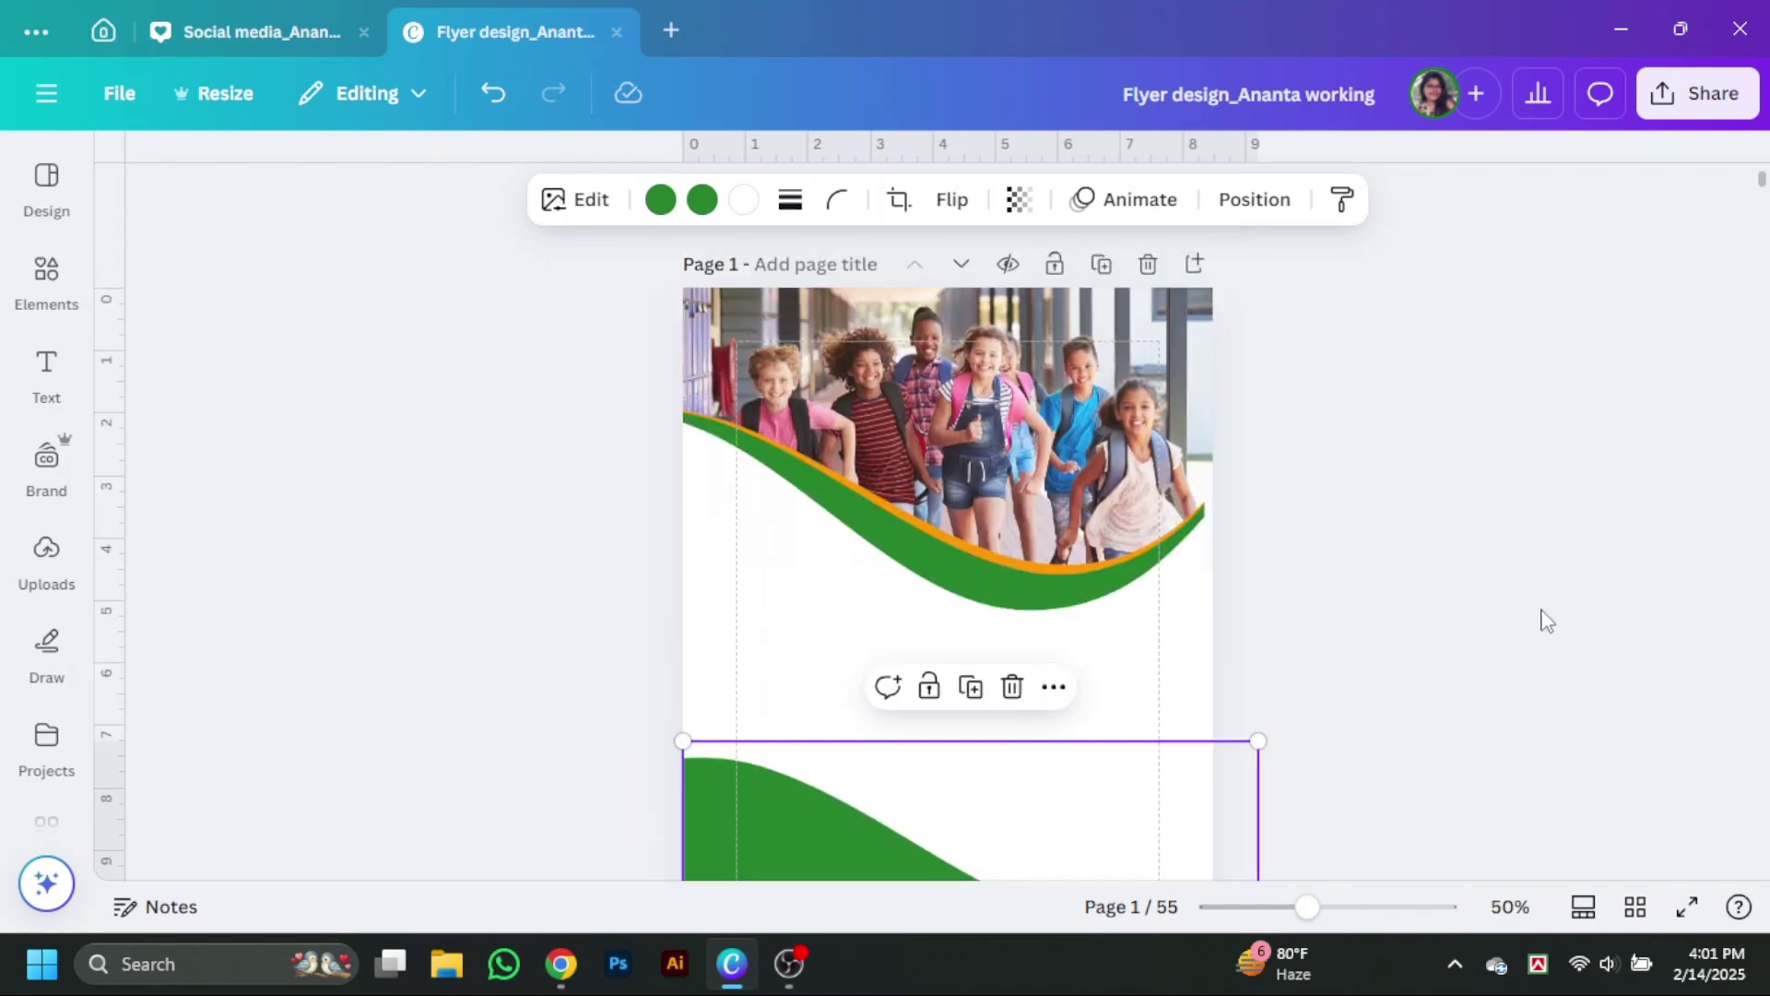
scroll(1541, 620, "down", 1)
key("Delete")
left_click(1064, 396)
key("Delete")
Add the recently used navy wave graphic beneath the header photo and place a duplicate at the bottom of page 1.
scroll(1064, 396, "up", 1)
left_click(46, 281)
left_click(453, 557)
left_click(559, 544)
scroll(1178, 634, "down", 3)
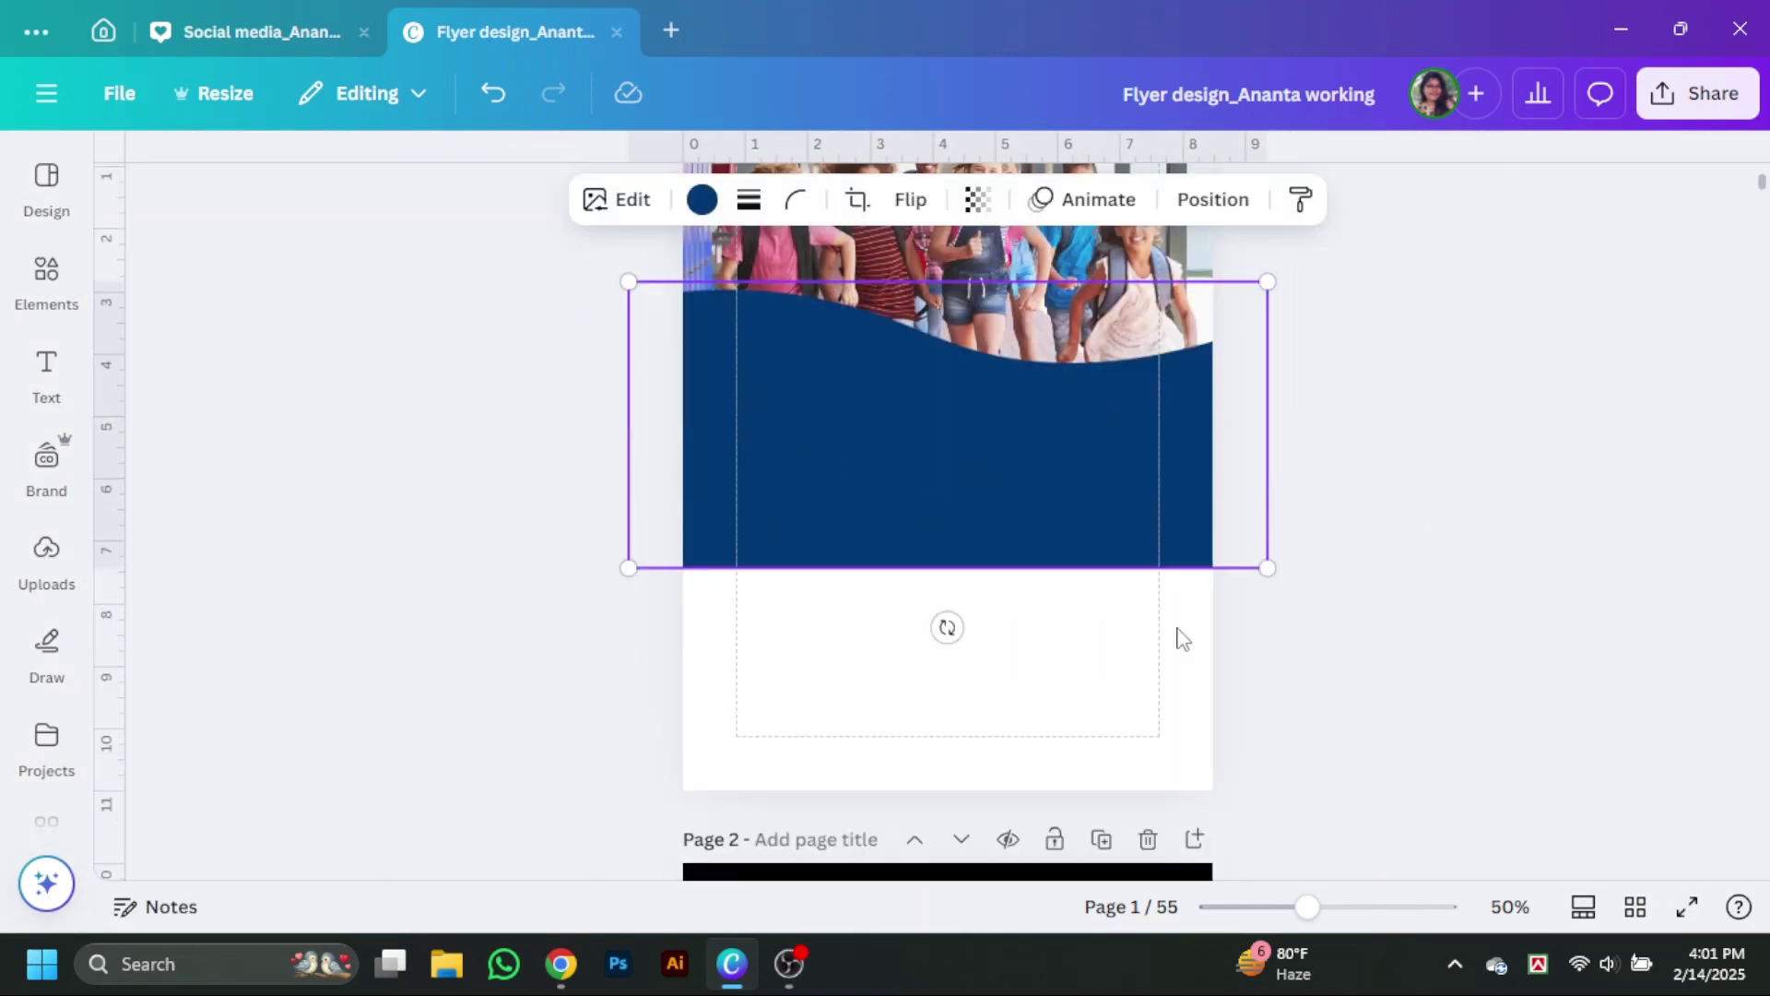
key("ctrl+d")
left_click_drag(1178, 314, 1177, 624)
Search the elements for "shape" and look through the available shapes.
left_click(949, 387)
left_click(701, 199)
left_click(46, 276)
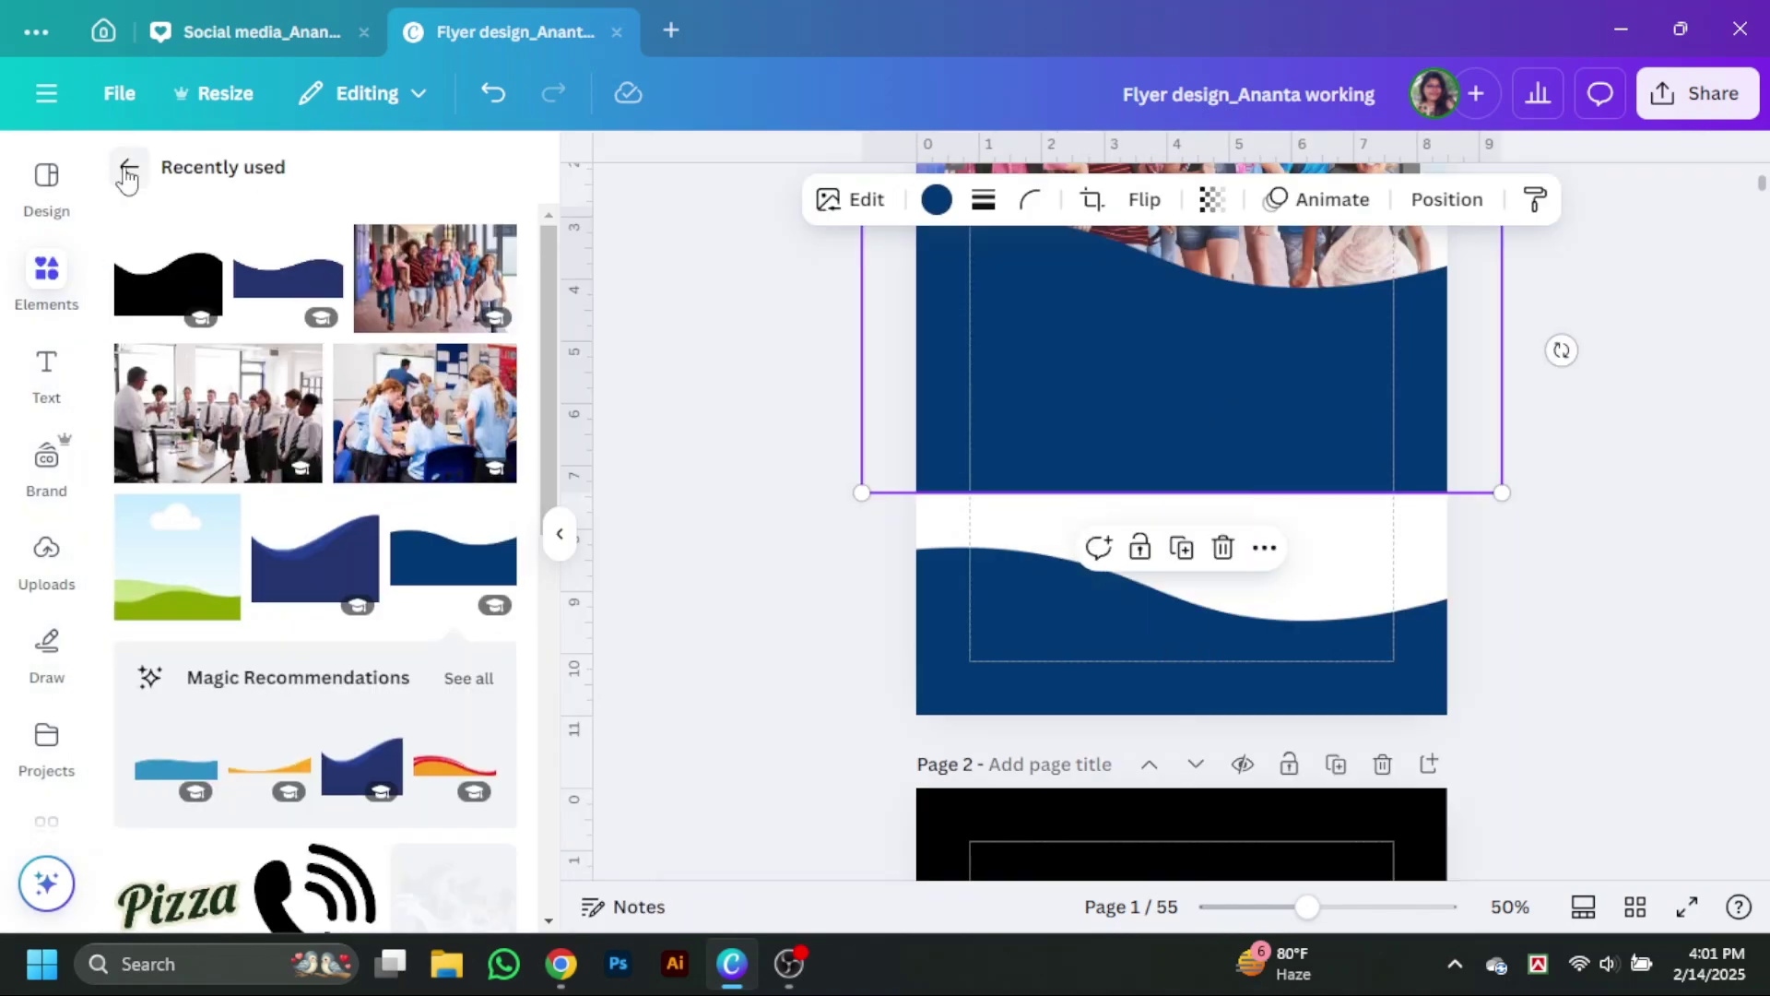
left_click(119, 169)
left_click(174, 174)
type("shap")
left_click(194, 396)
left_click(200, 238)
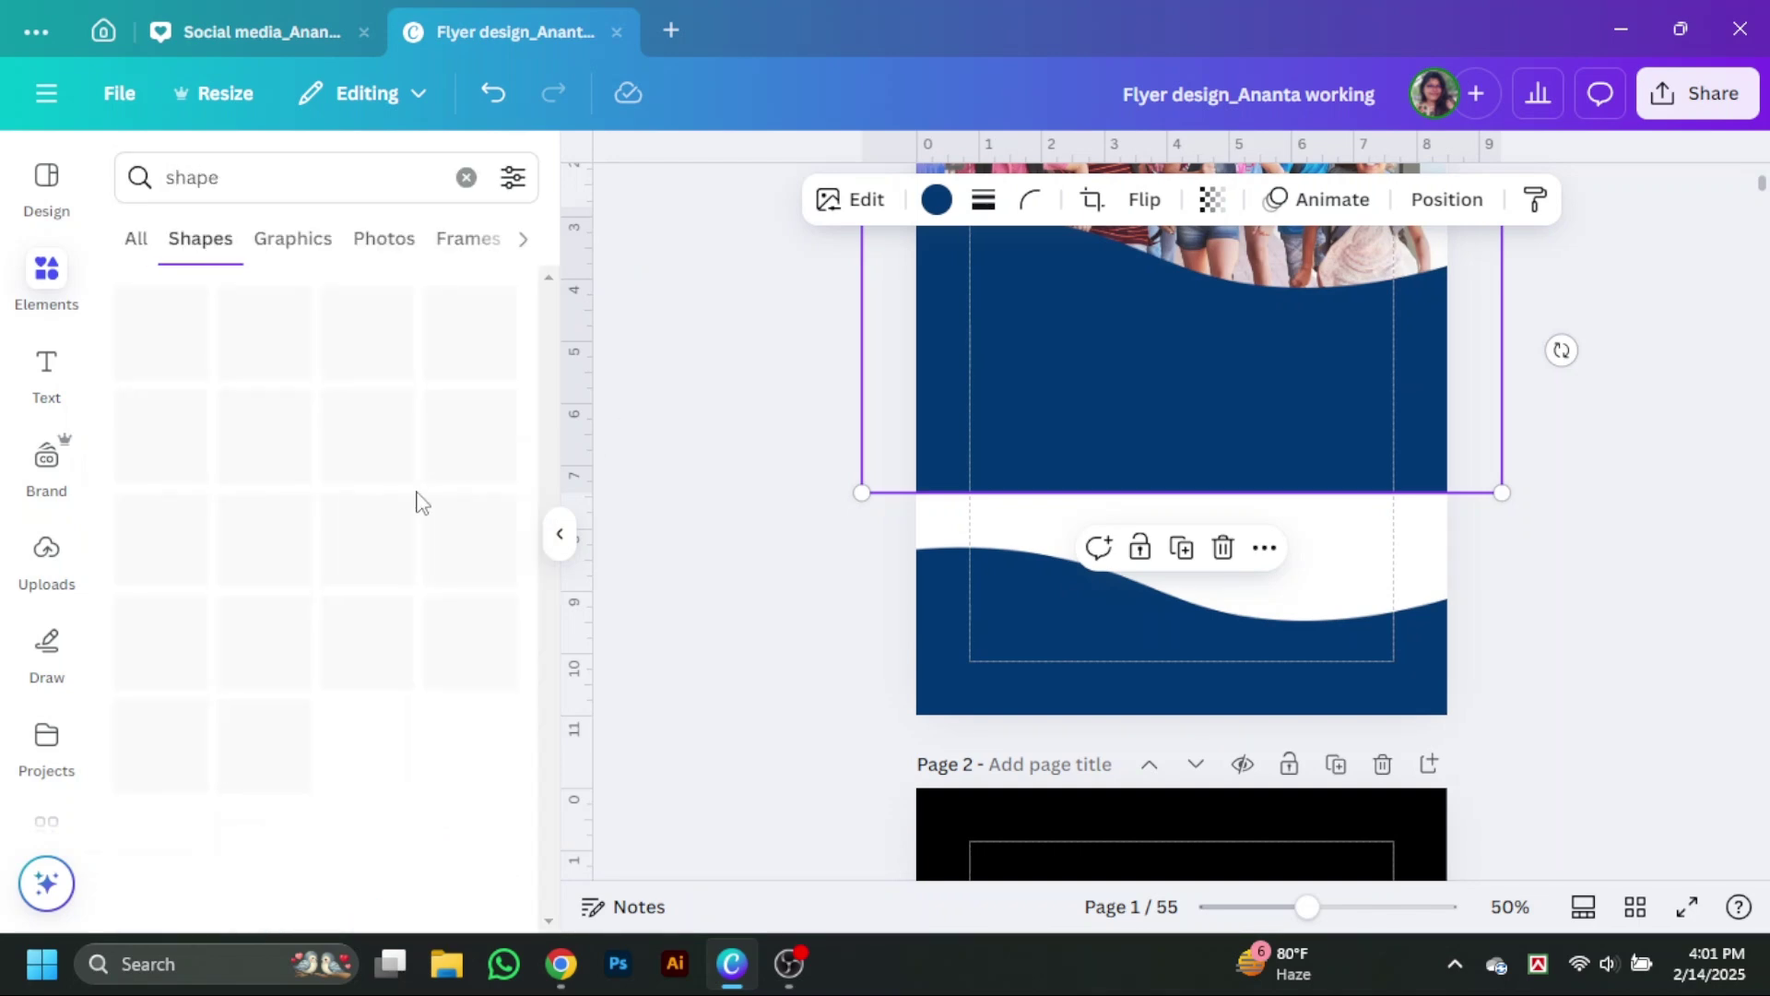
scroll(419, 500, "down", 5)
Duplicate the upper navy wave and offset the copy slightly below the original.
left_click(559, 533)
left_click(1621, 612)
left_click(1015, 387)
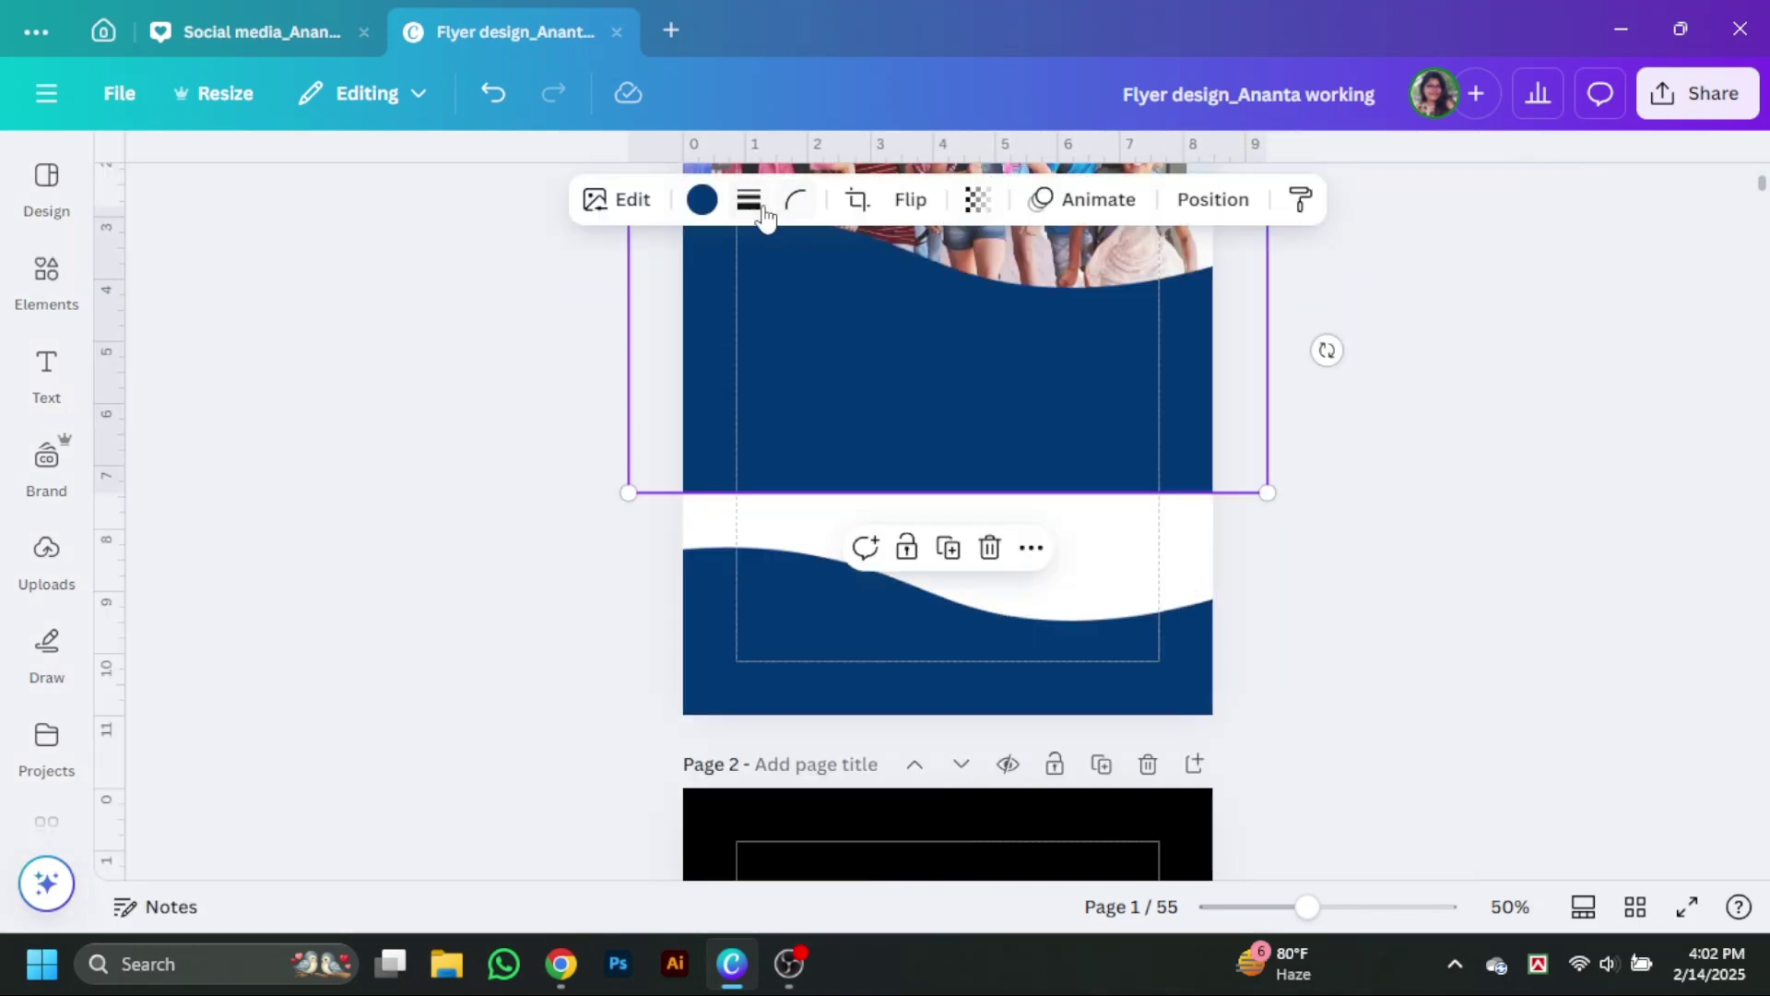
left_click(701, 199)
left_click(1012, 385)
left_click_drag(1056, 425, 1053, 434)
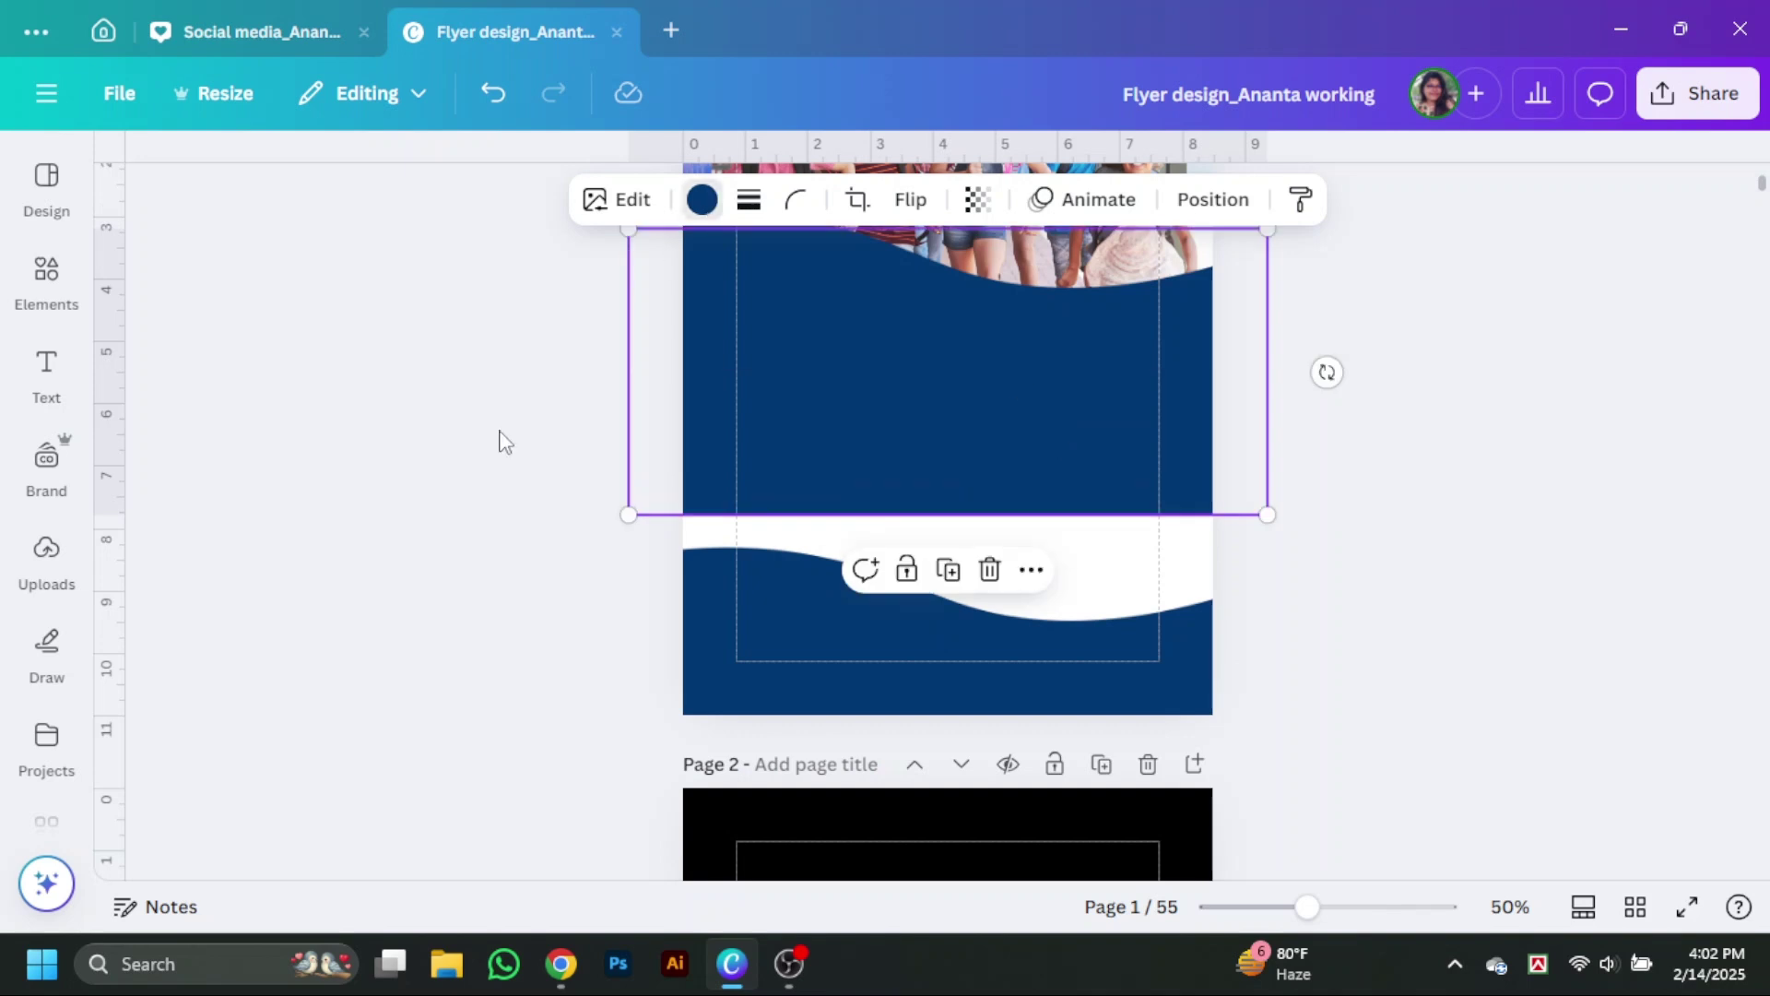
Recolour the offset copy of the upper wave white and nudge it up to leave a thin navy band.
scroll(360, 688, "down", 2)
left_click(209, 700)
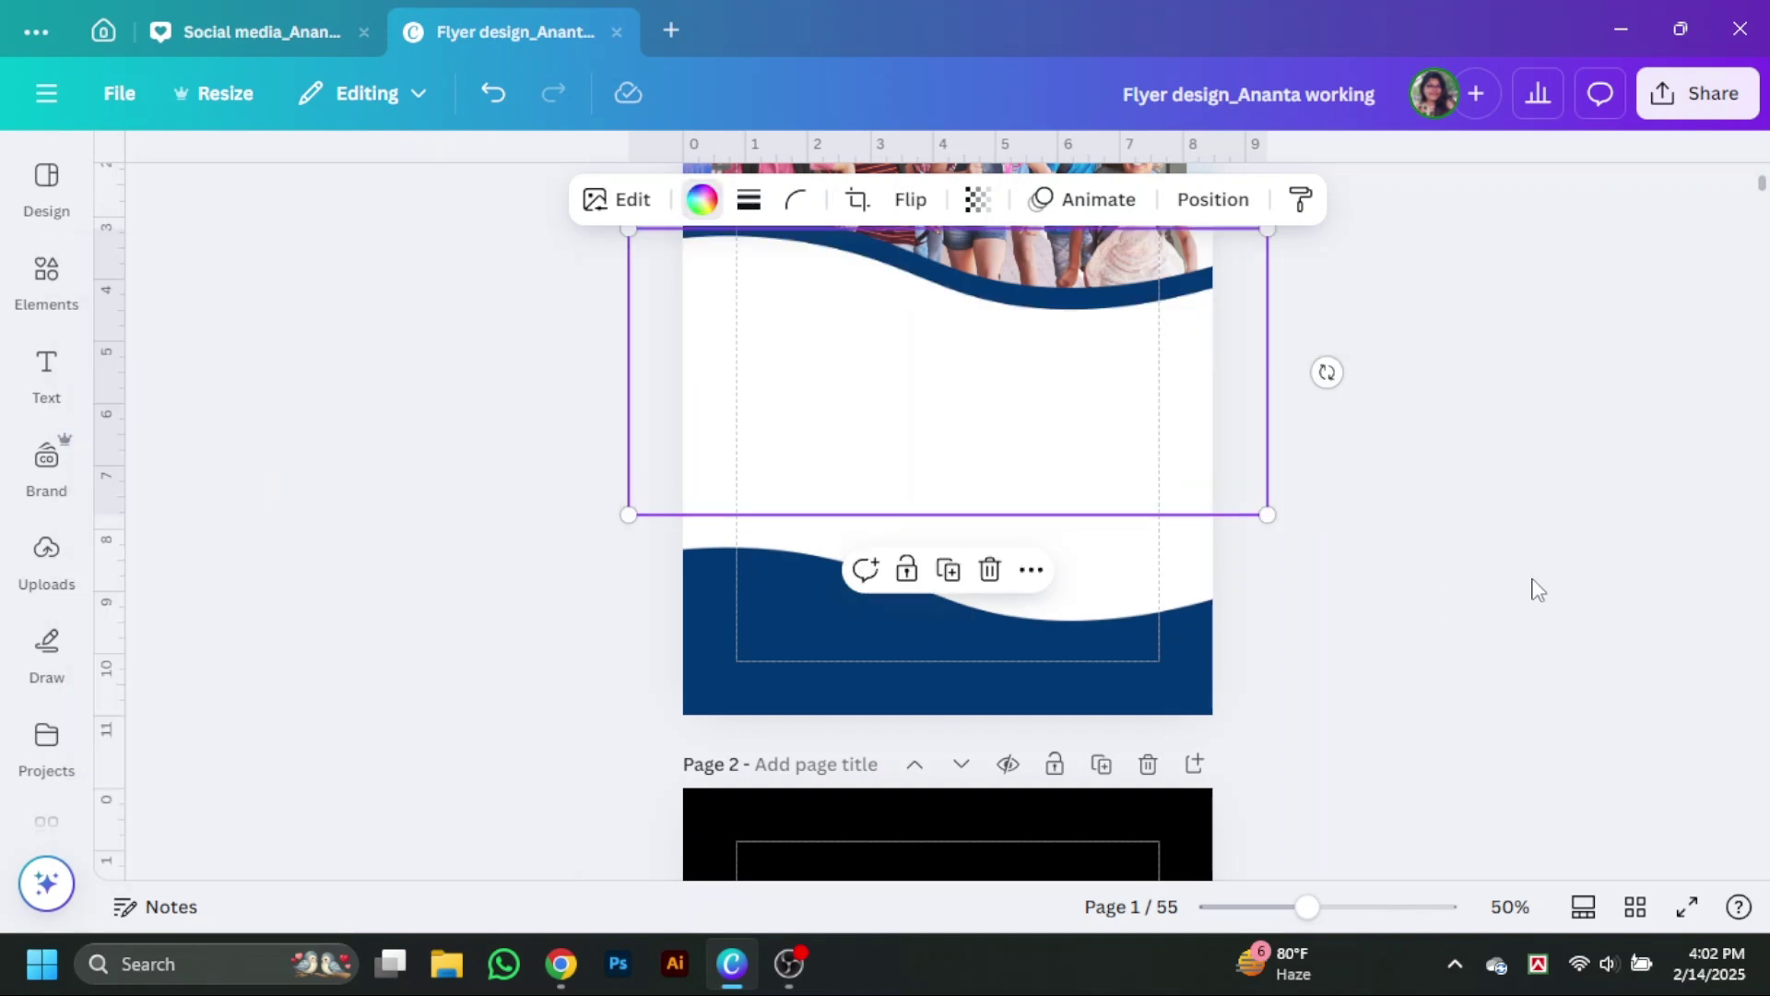
scroll(1533, 585, "up", 3)
left_click_drag(1048, 711, 1045, 699)
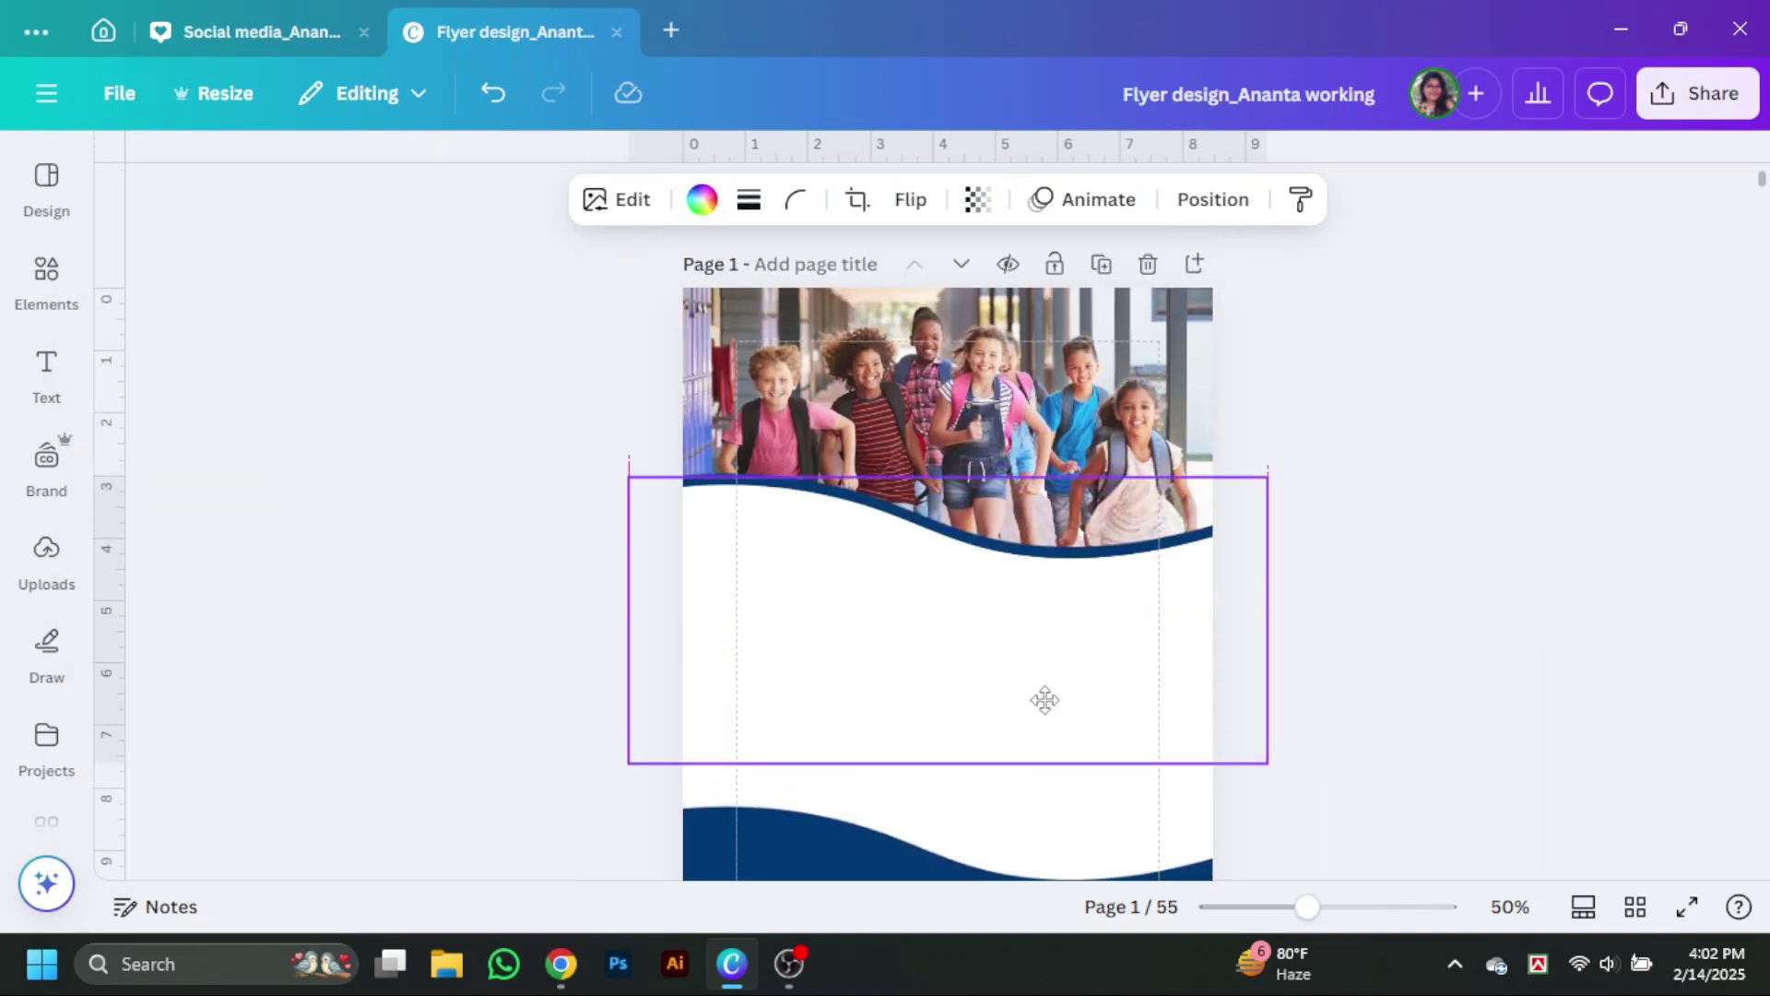
Recolour the thin navy band under the header photo with the custom blue #0677EF.
left_click(782, 478)
left_click(702, 199)
scroll(348, 461, "up", 3)
left_click(350, 470)
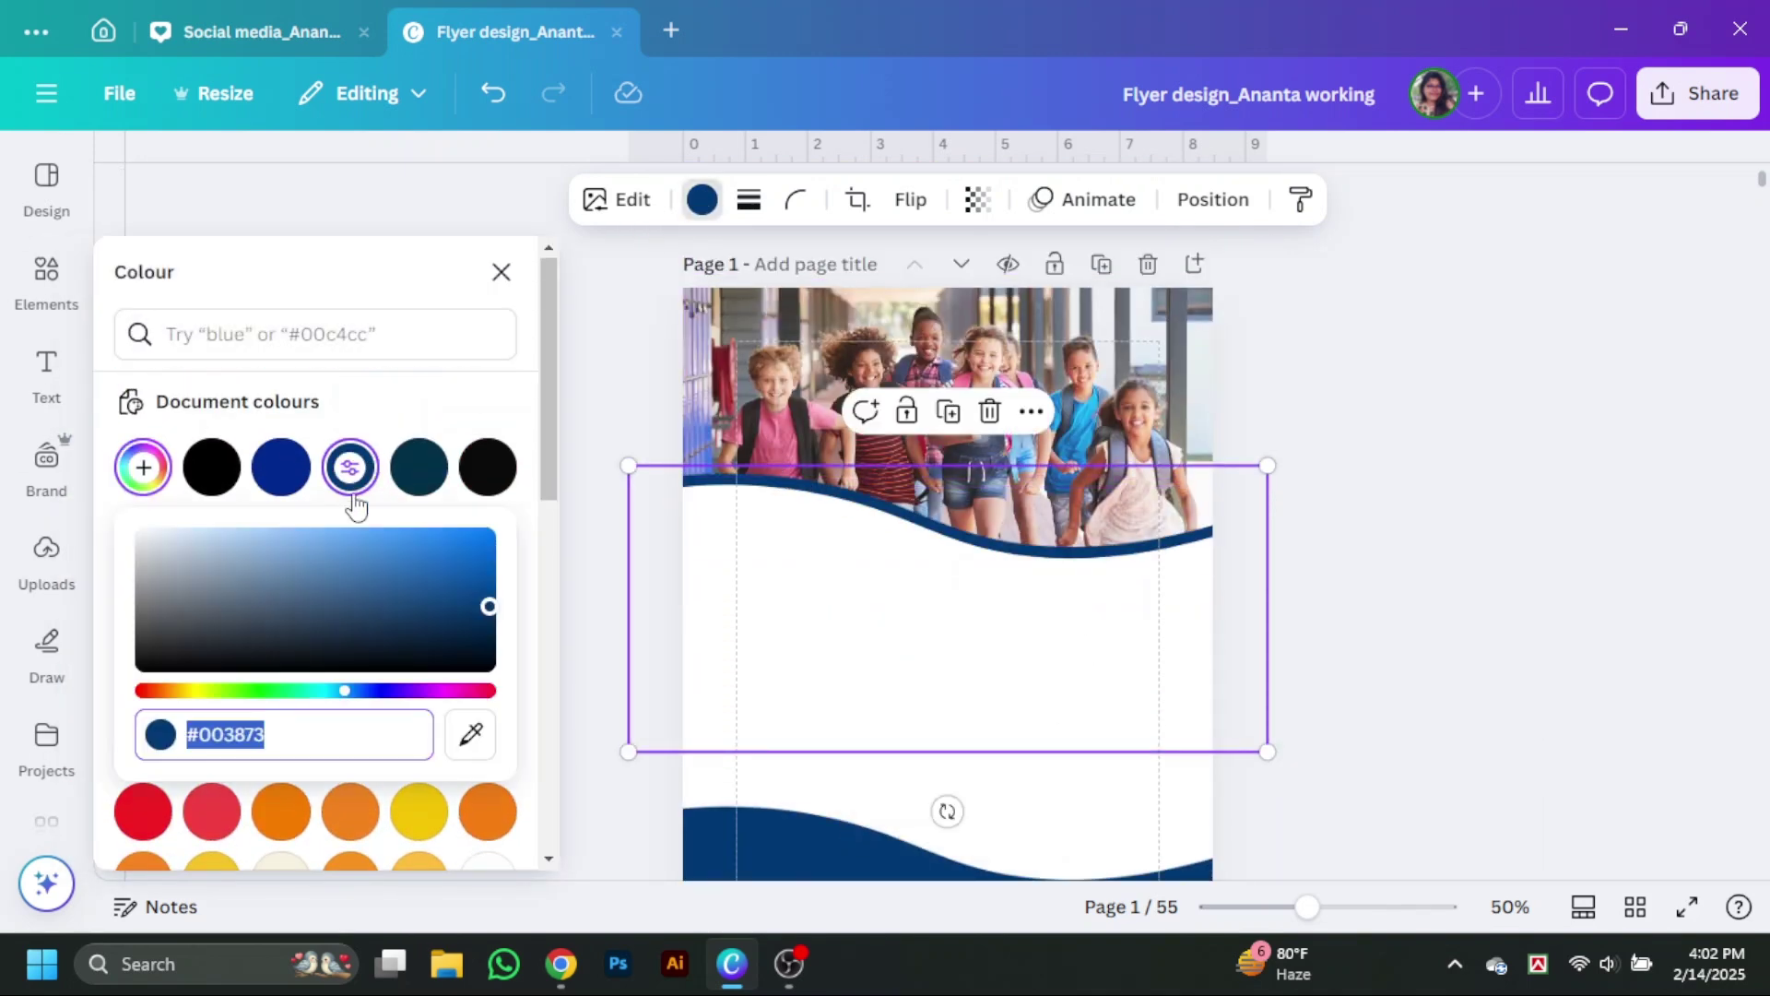
left_click(484, 542)
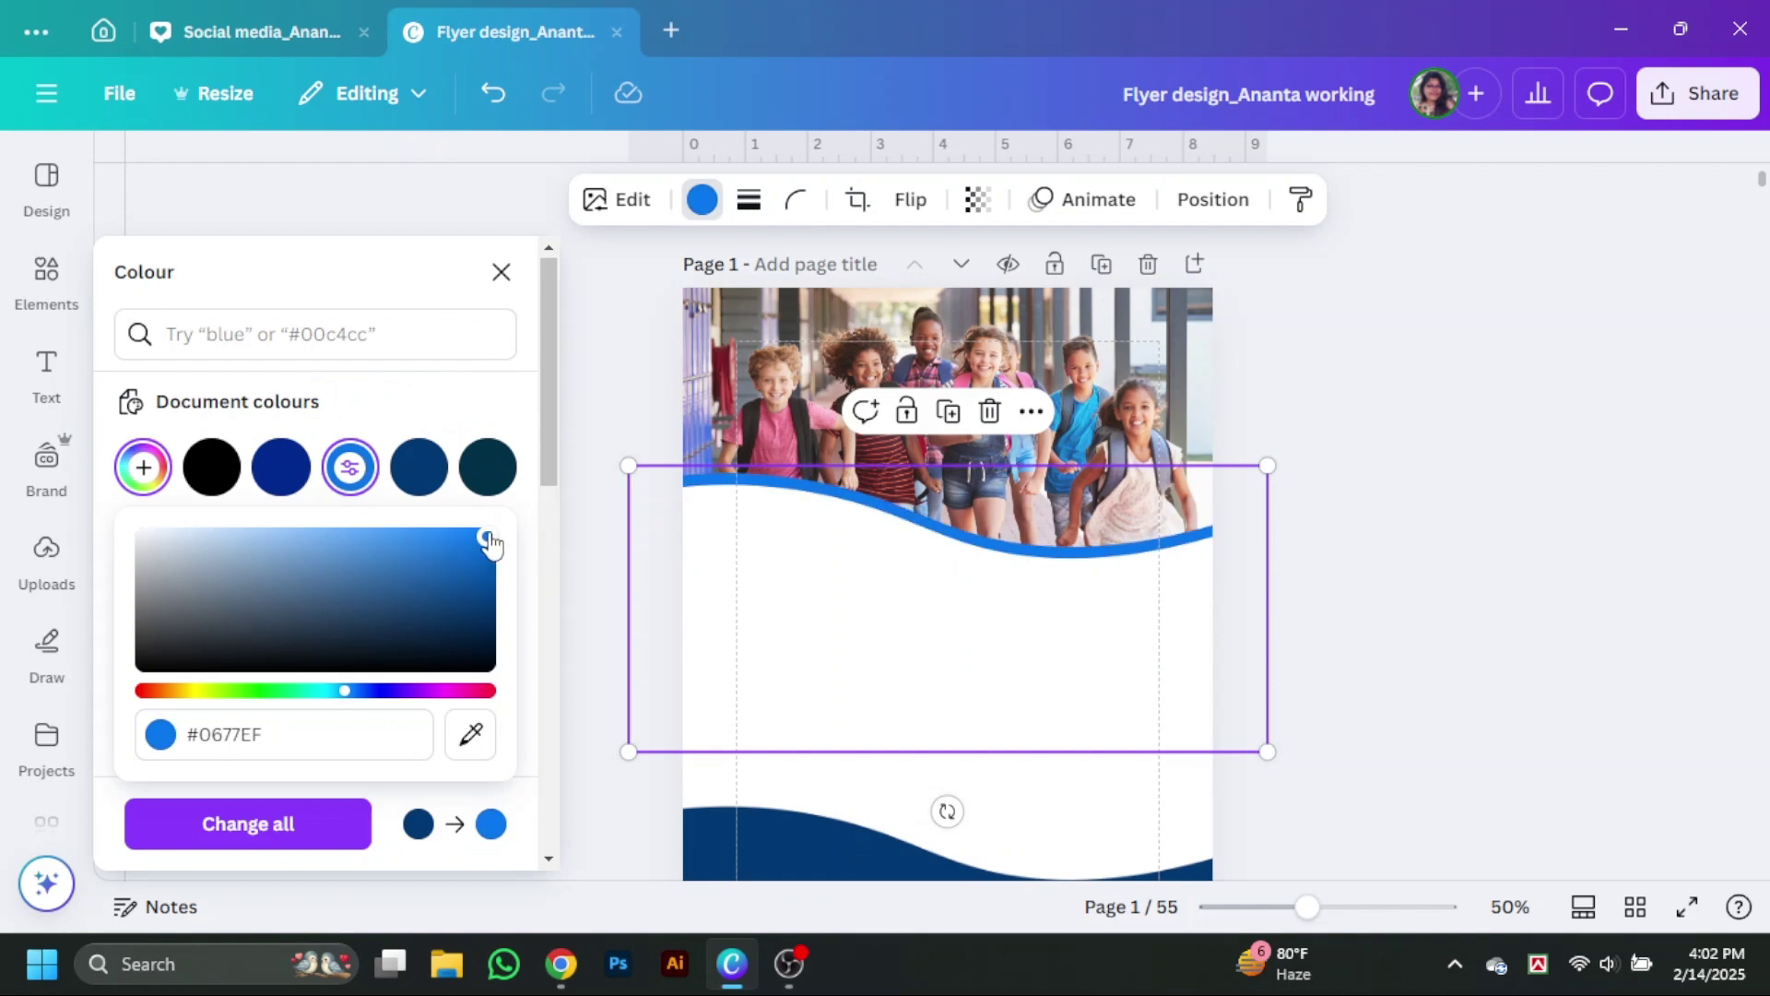
left_click(523, 510)
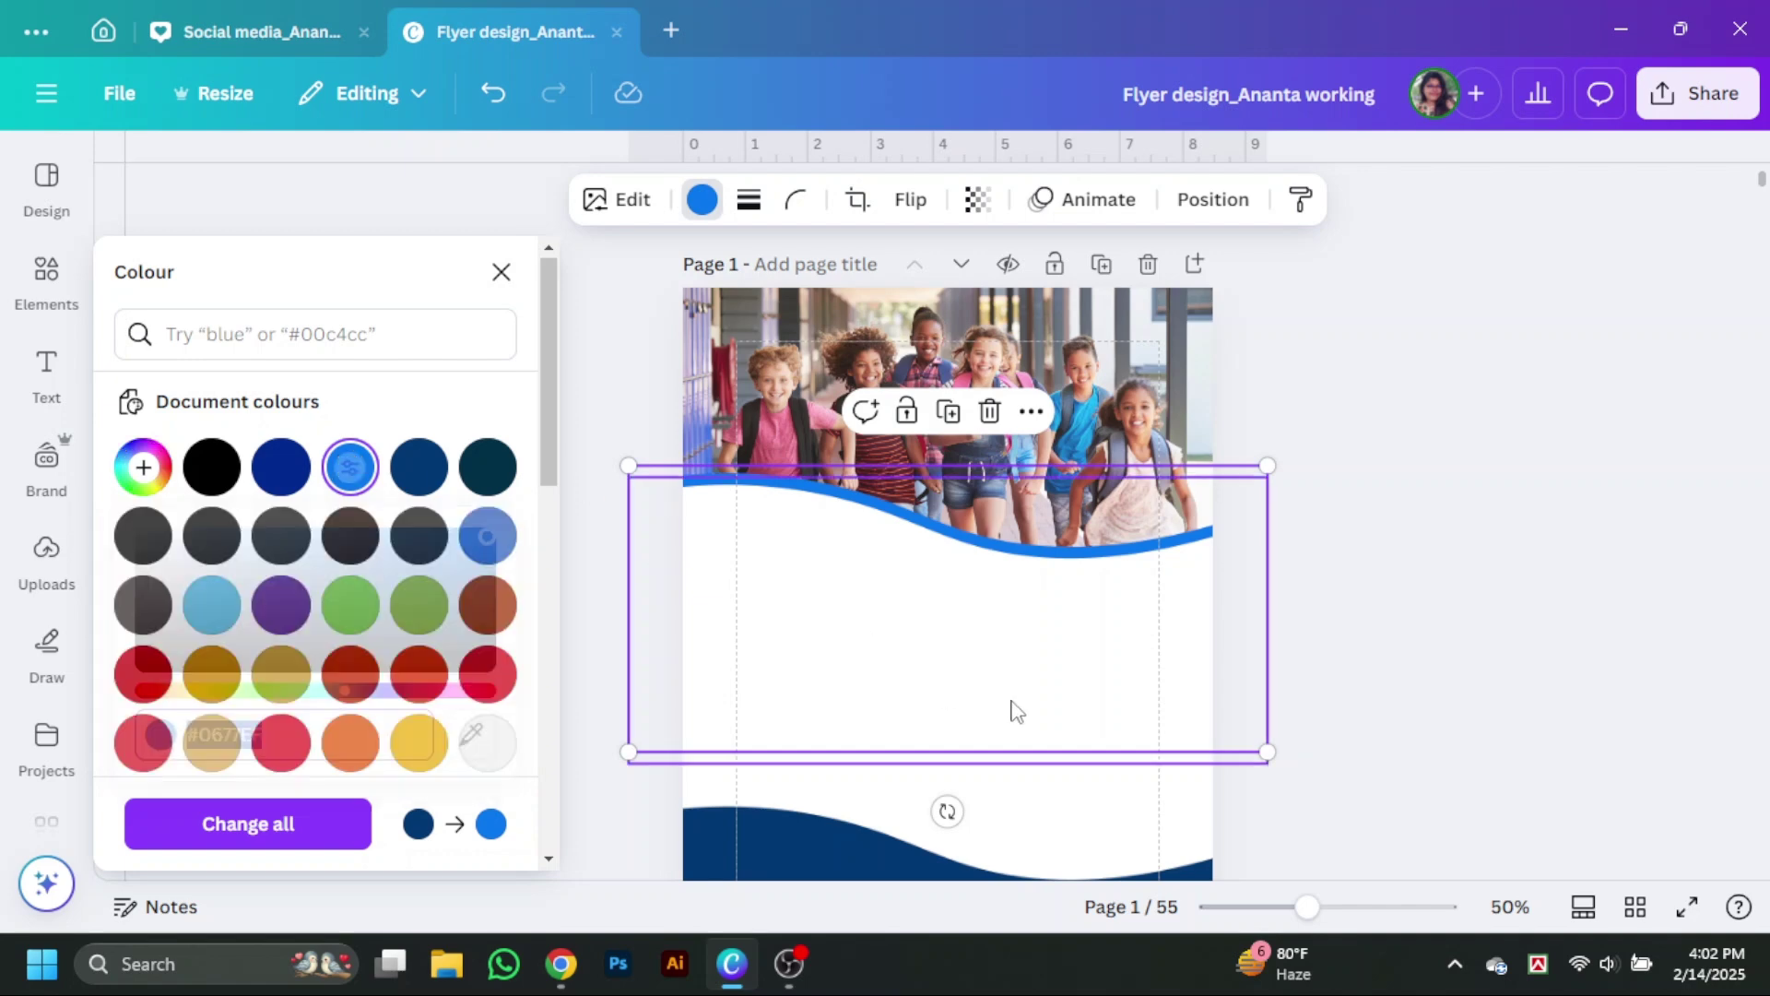
Recolour the wave at the page bottom with the same bright blue and move it slightly lower.
left_click(1383, 673)
scroll(1383, 673, "down", 3)
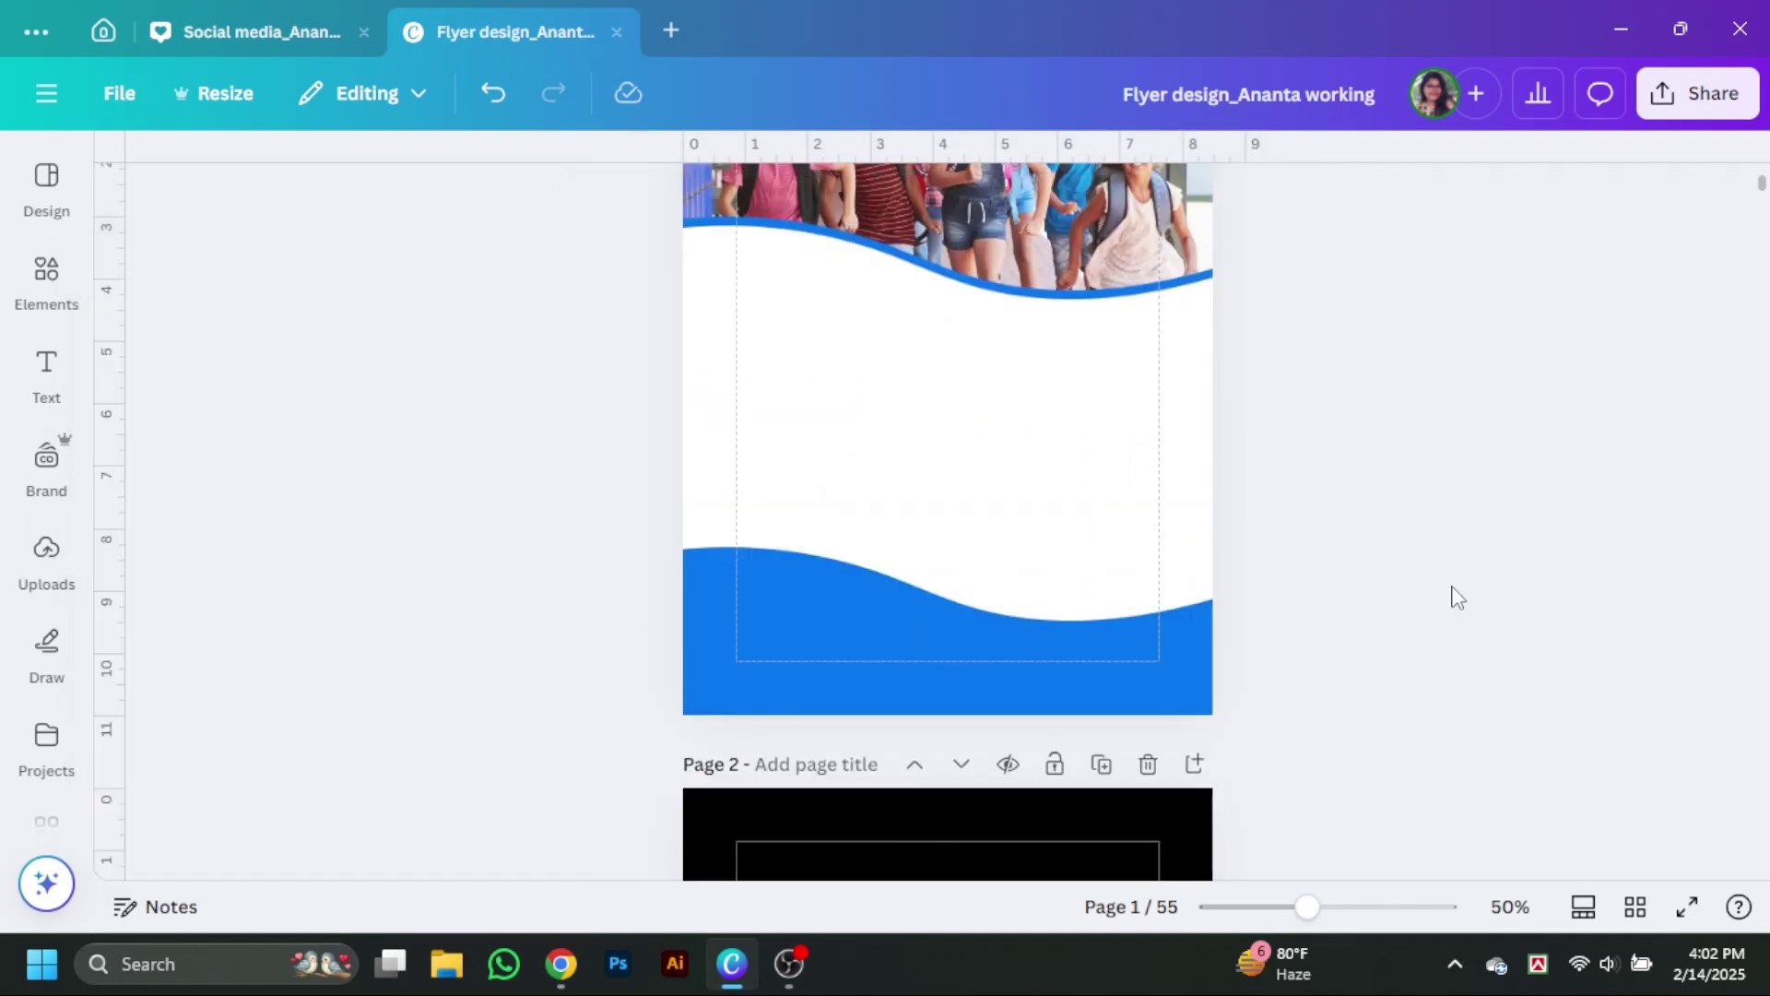
scroll(1457, 599, "up", 2)
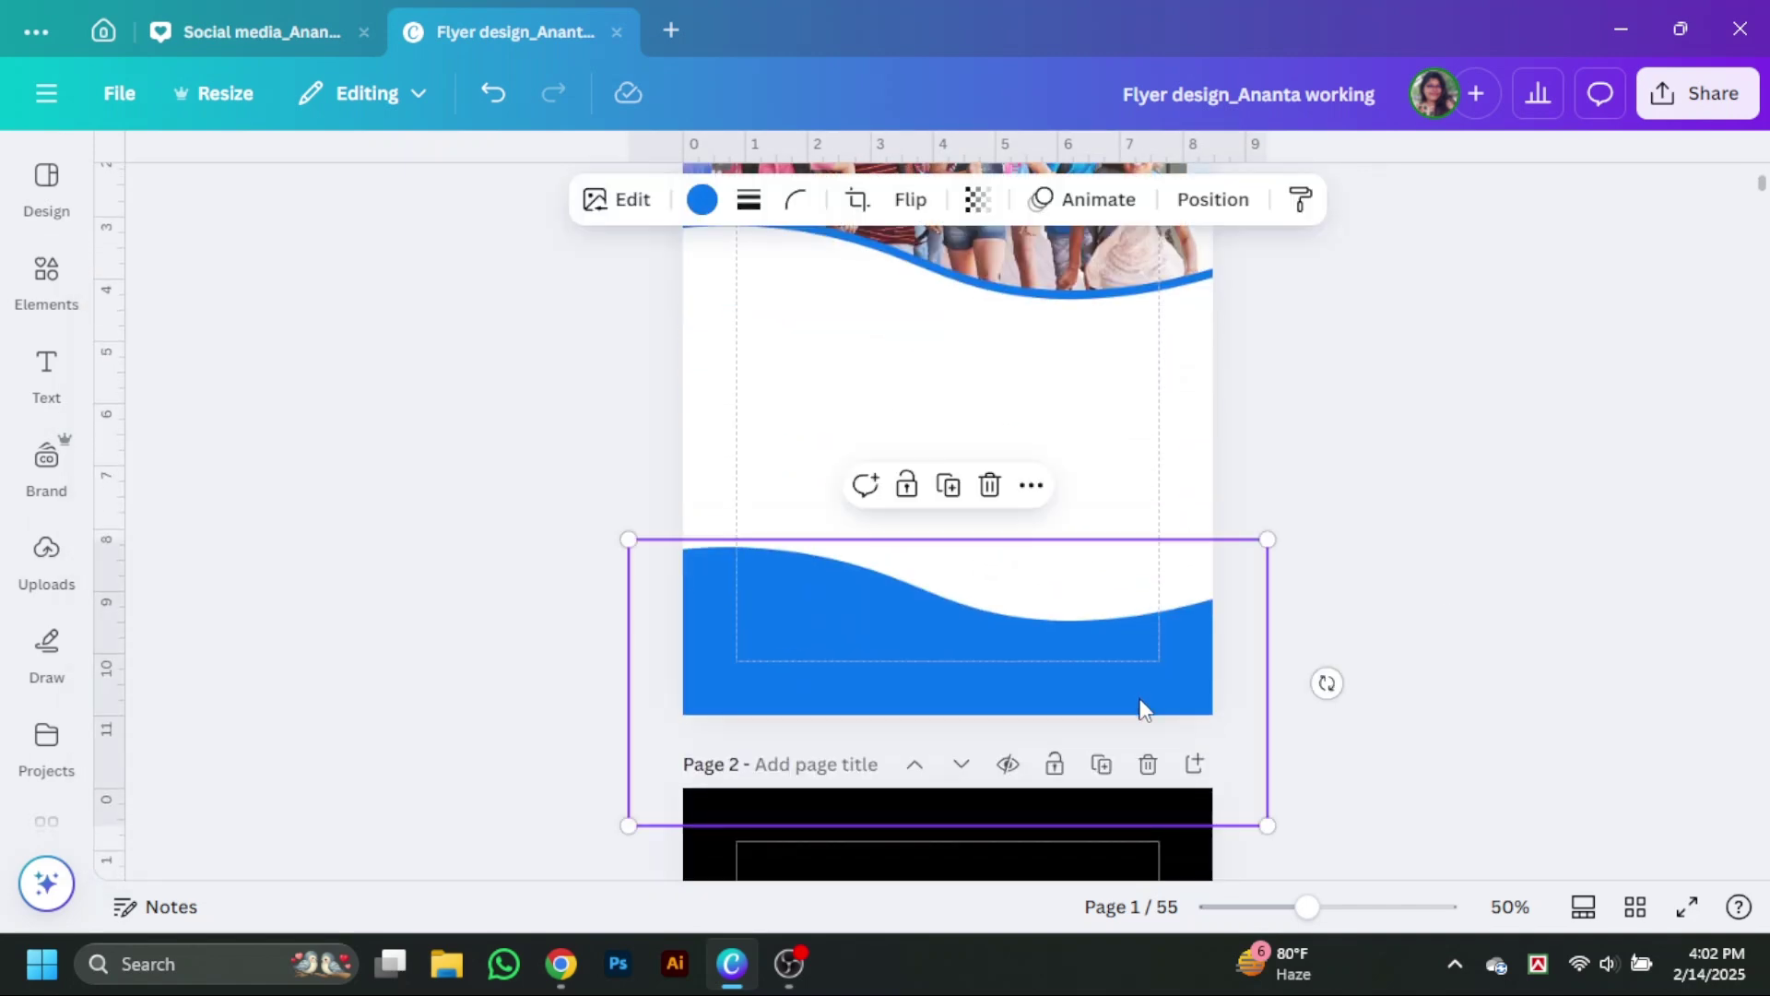
left_click(1485, 621)
scroll(1488, 614, "up", 3)
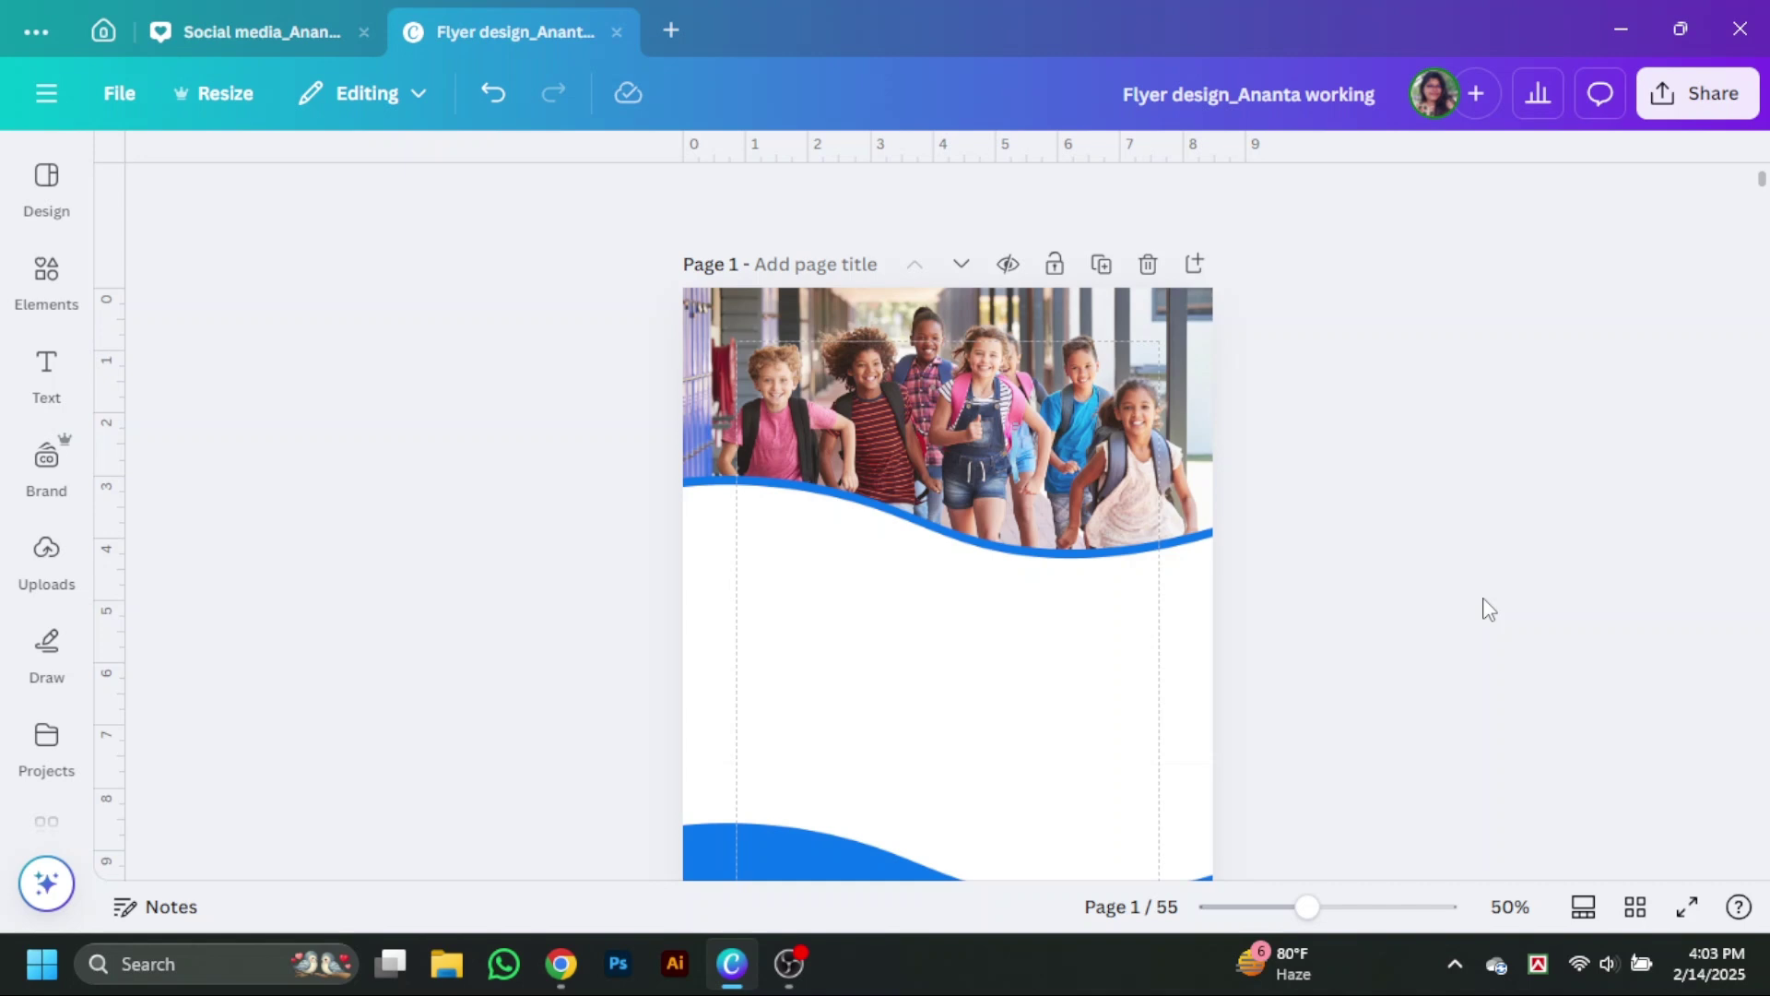
scroll(1490, 609, "down", 2)
scroll(1512, 567, "down", 2)
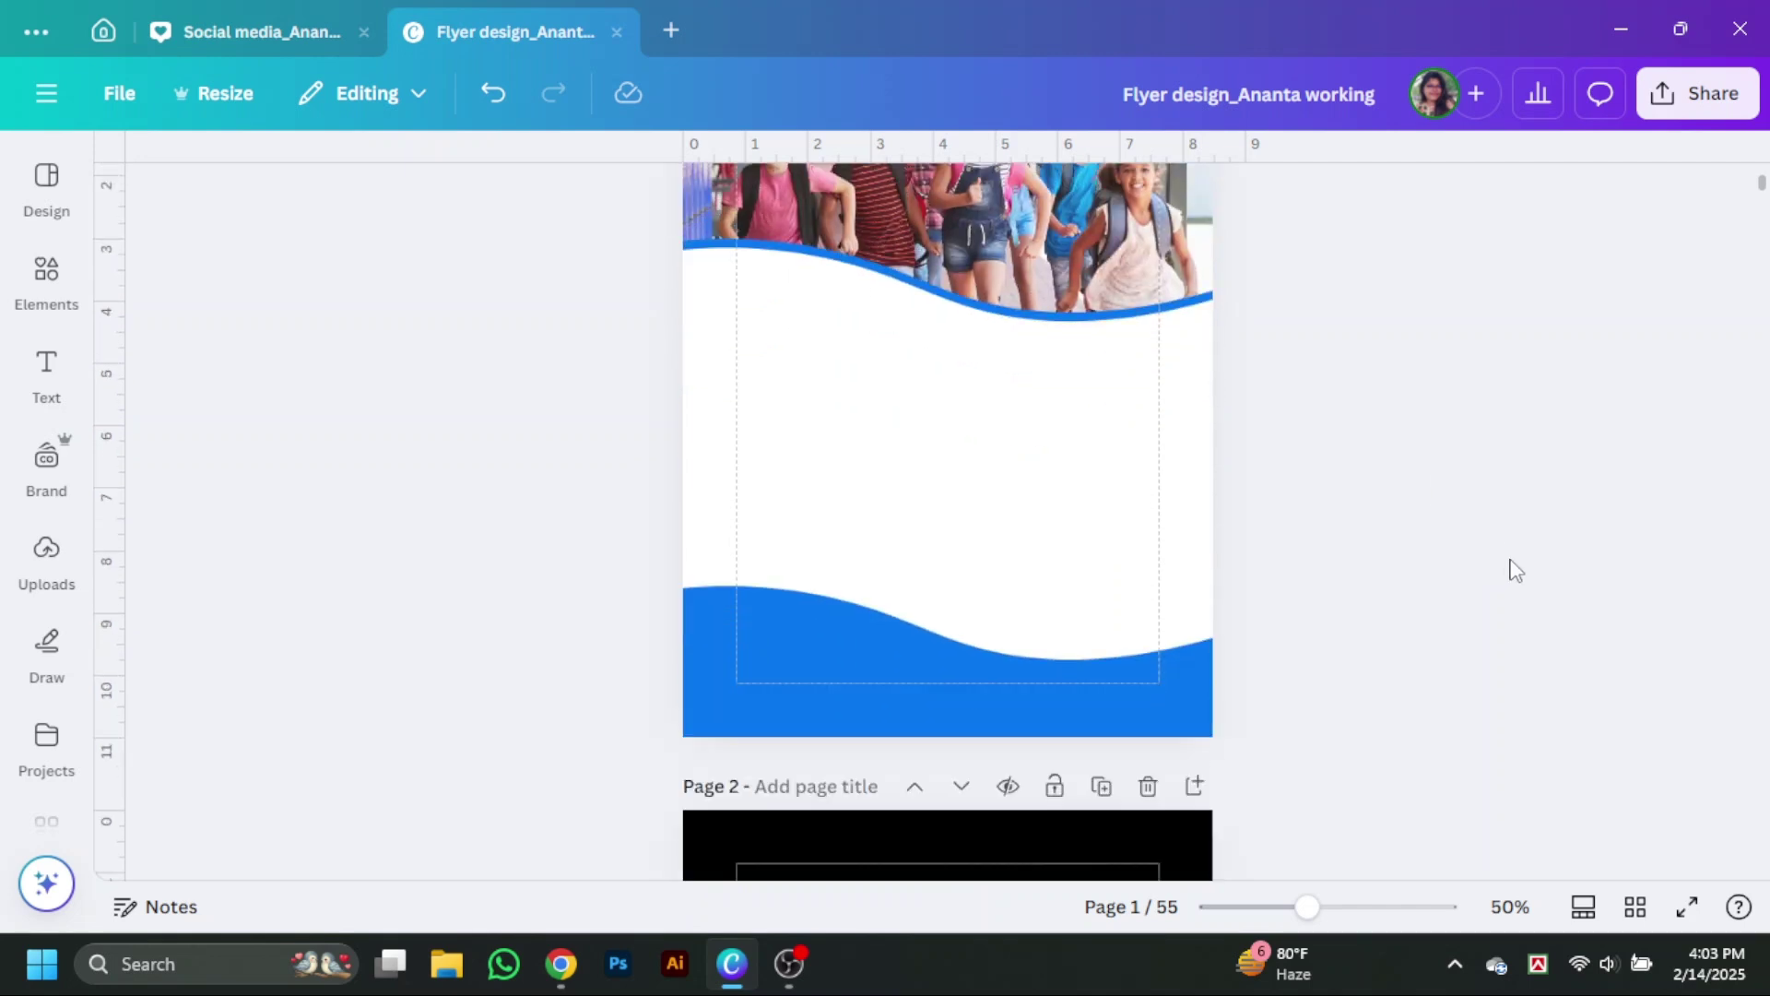
left_click(1193, 664)
Add a heading text reading "2025" to page 1.
left_click(46, 189)
left_click(46, 373)
left_click(373, 470)
double_click(1250, 424)
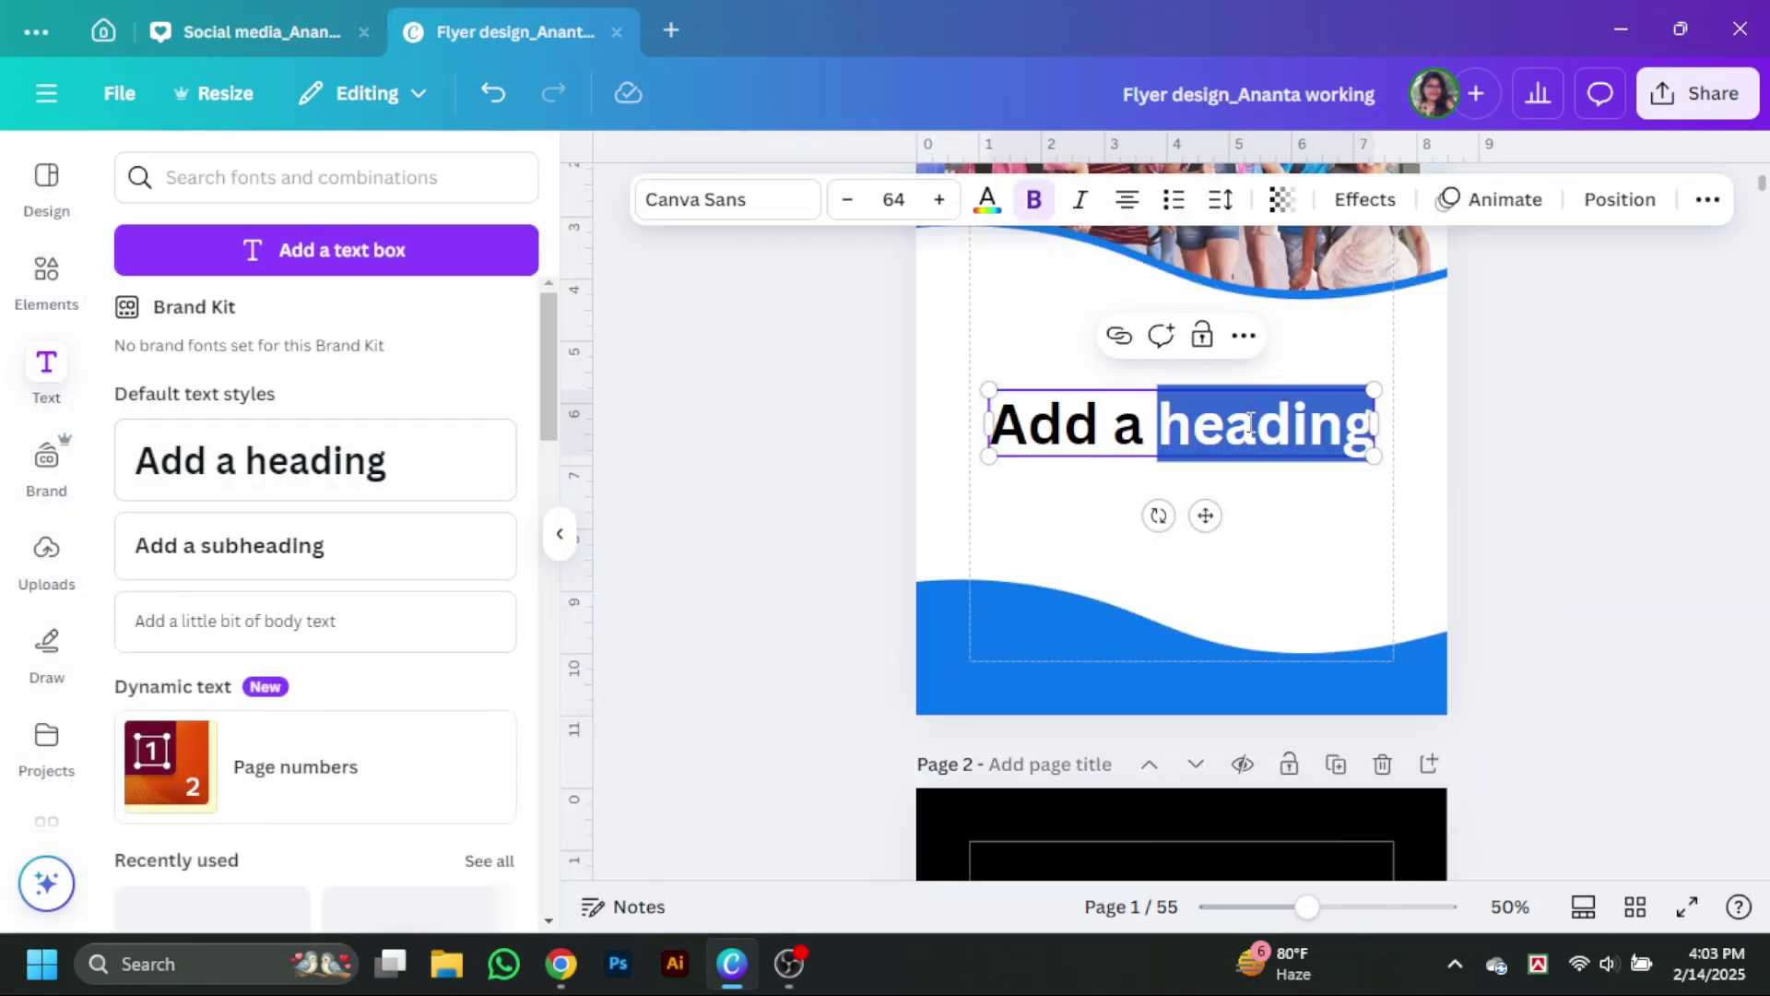
left_click(1250, 424)
left_click(1217, 415)
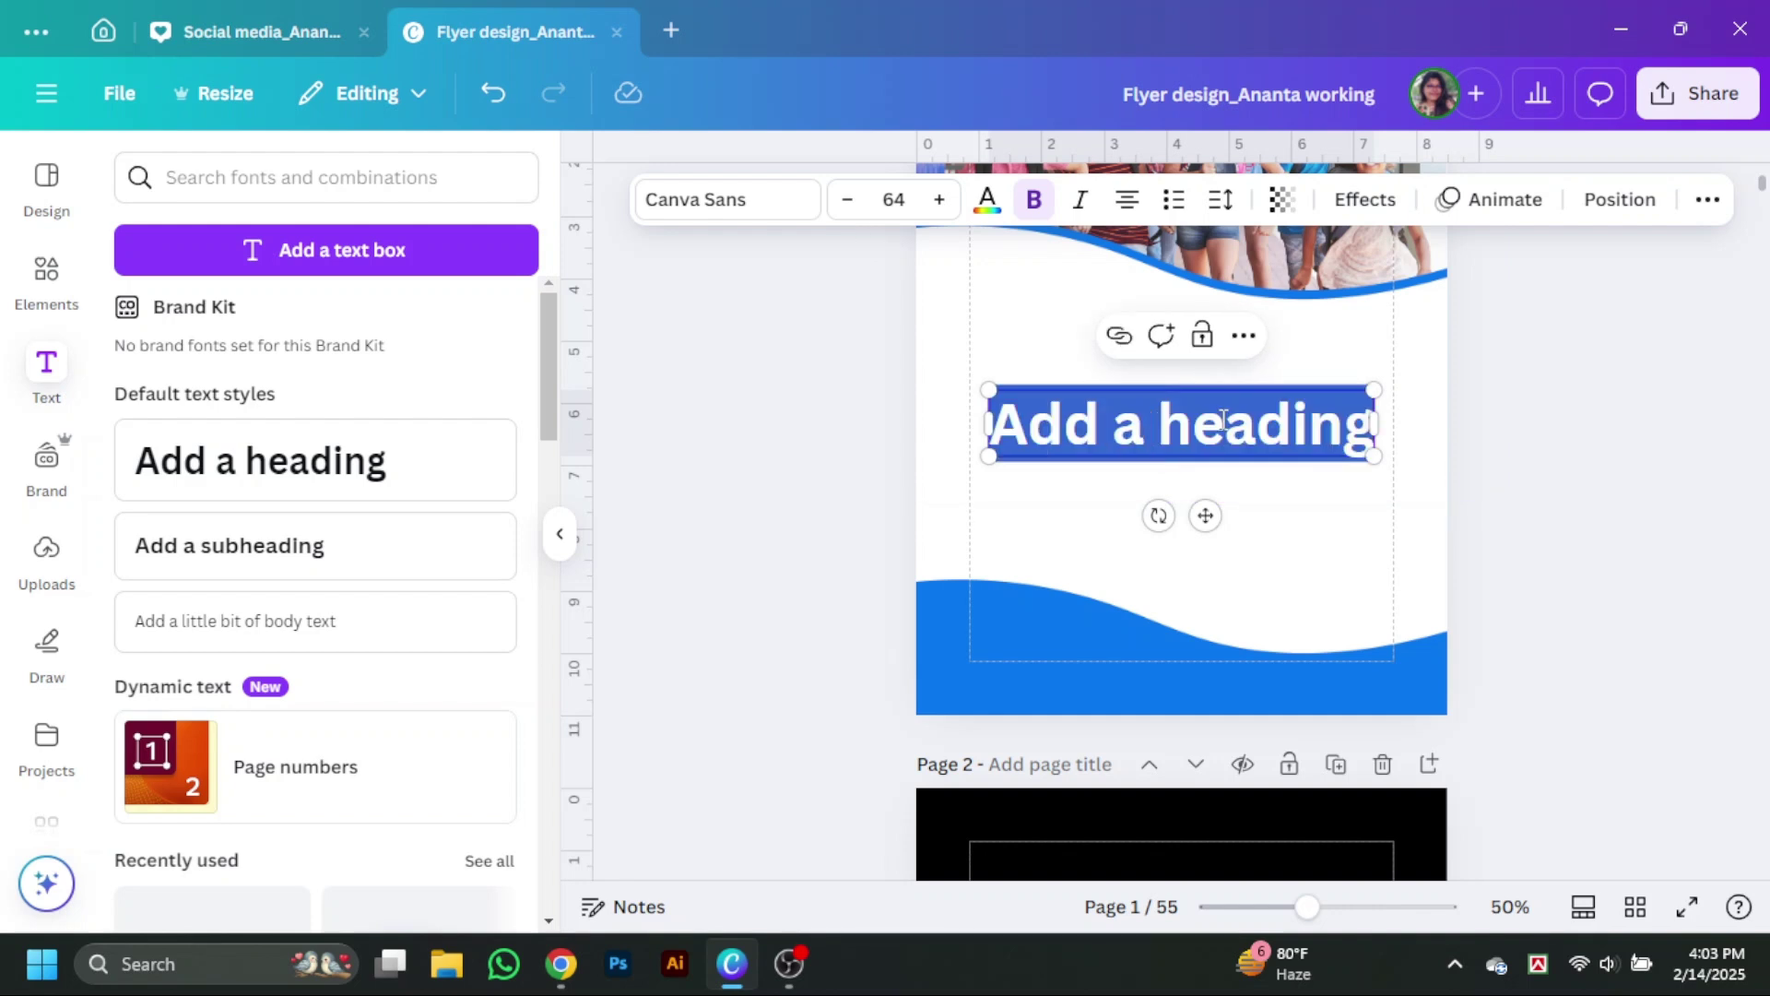
left_click(1217, 415)
double_click(1218, 409)
key("Num_Lock")
type("2025")
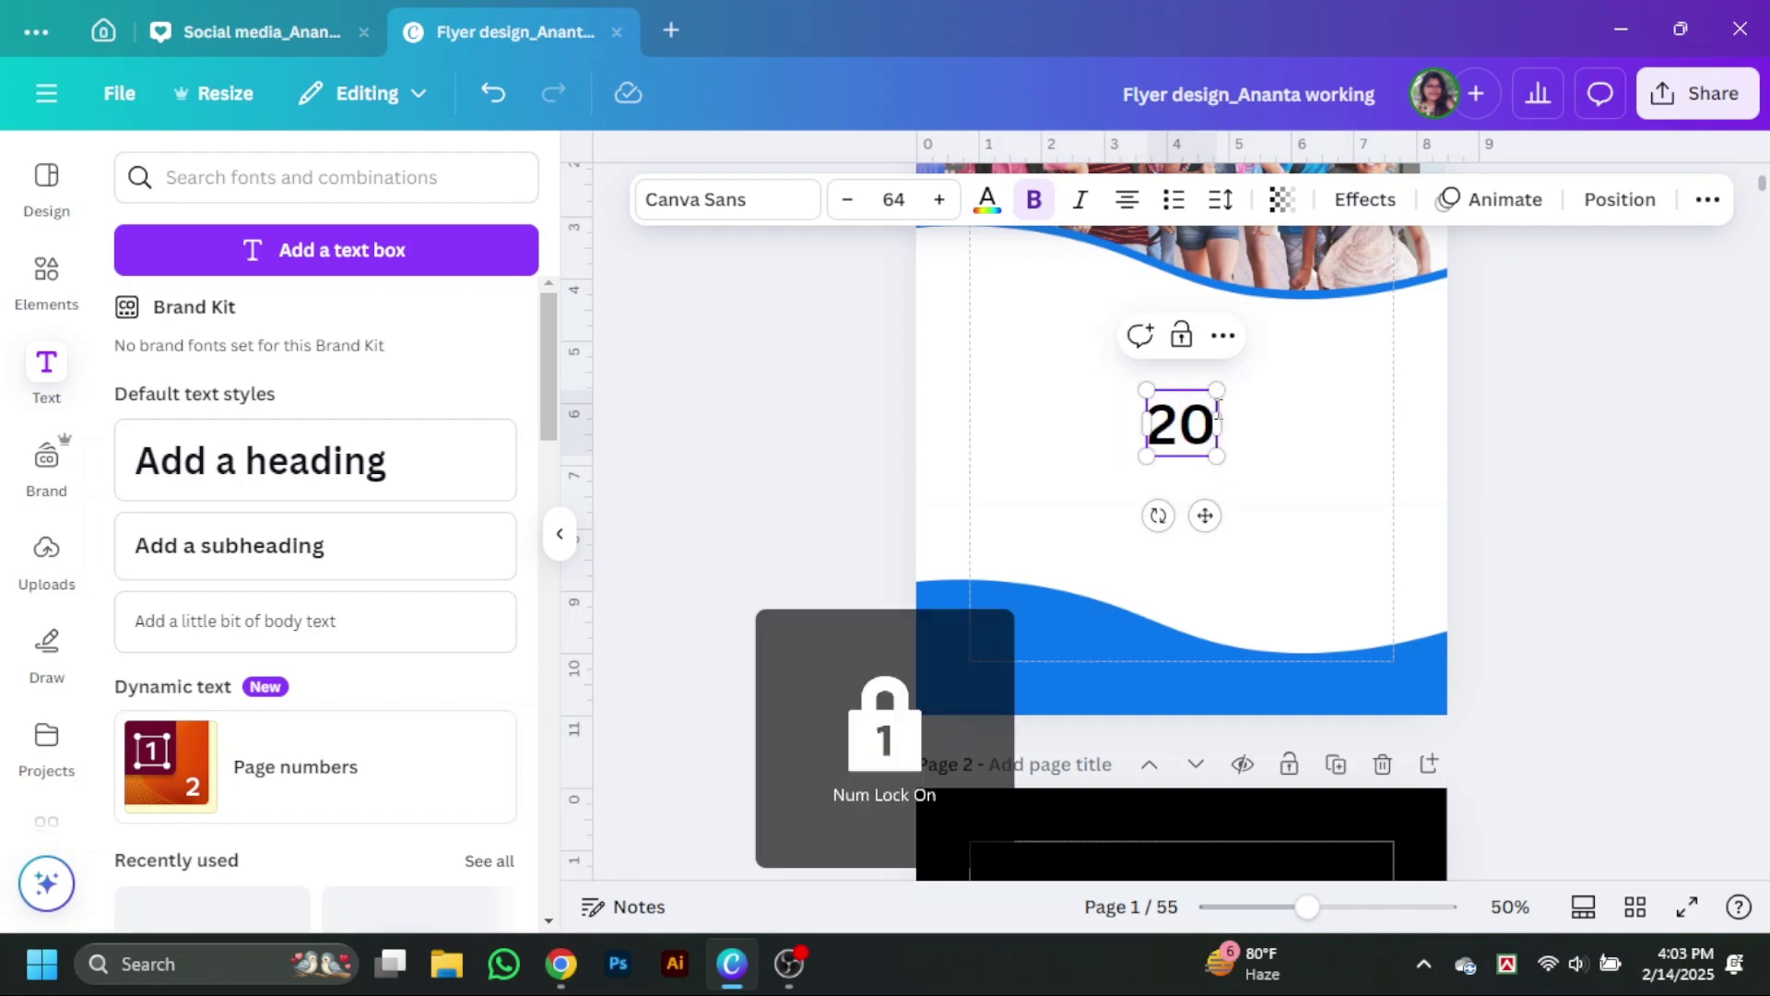
left_click(1613, 442)
Scale the 2025 heading down to size 40, place it under the header wave near the page's left edge and colour it yellow.
left_click(1011, 452)
left_click_drag(1011, 452, 965, 432)
left_click_drag(931, 410, 823, 321)
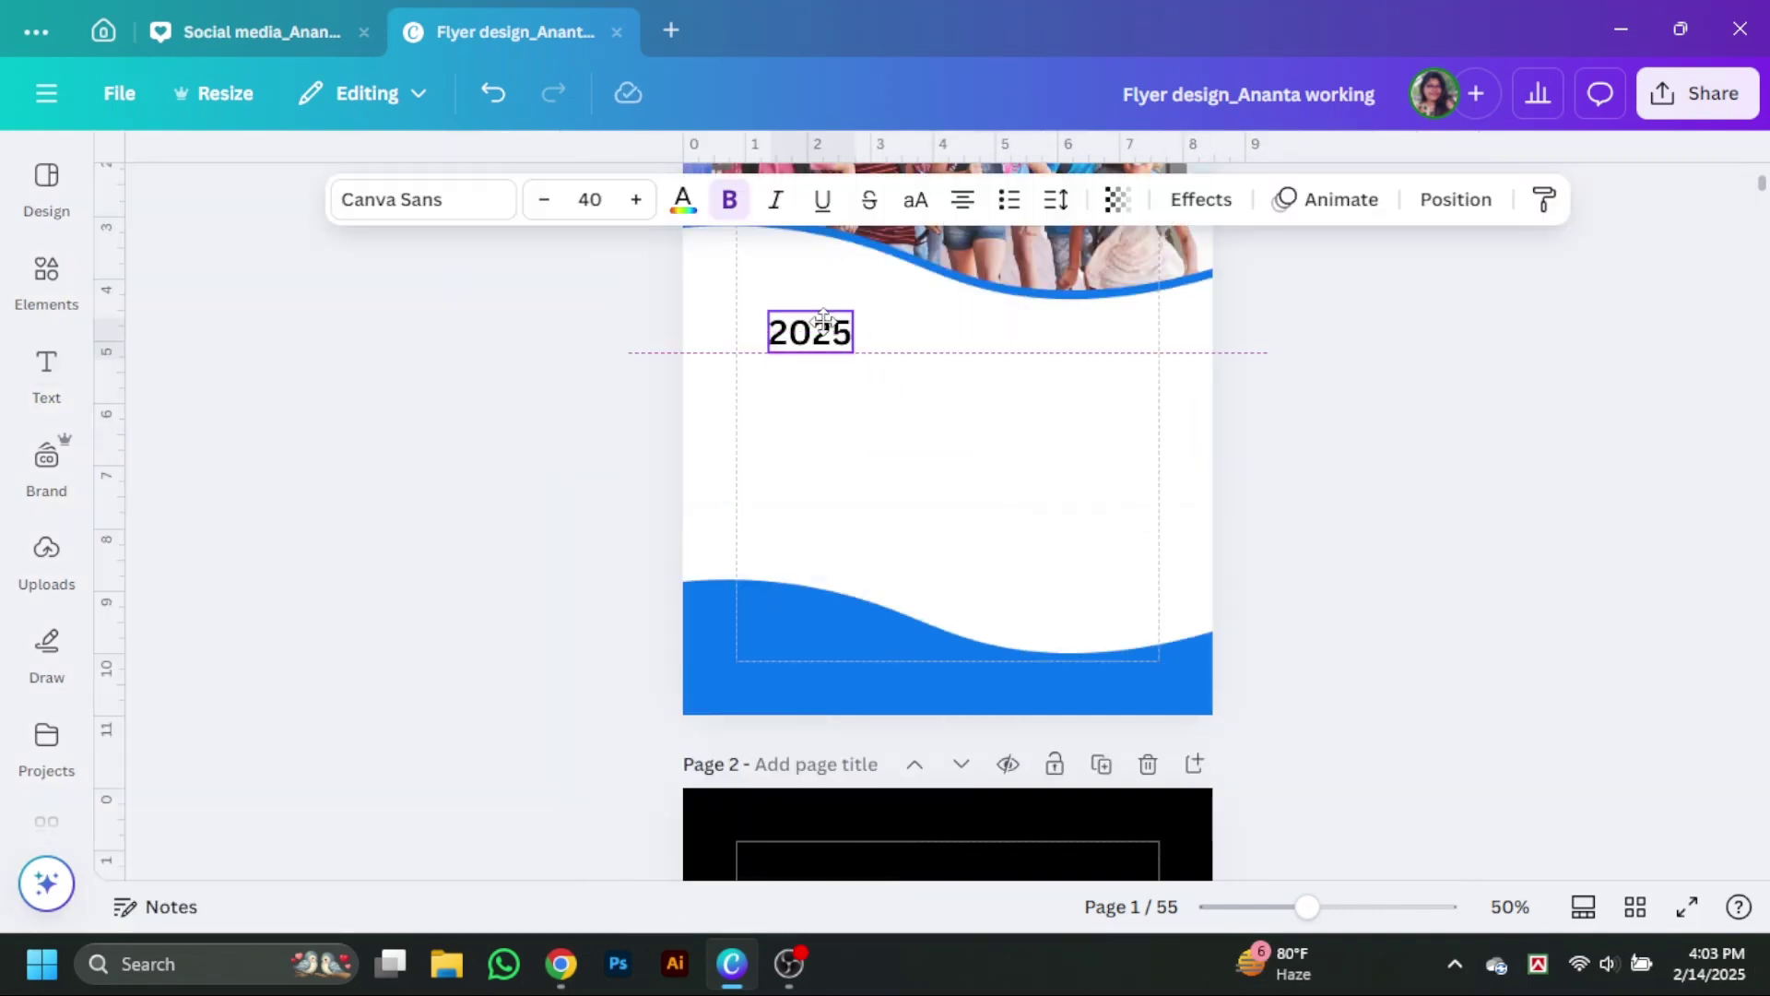
left_click(692, 210)
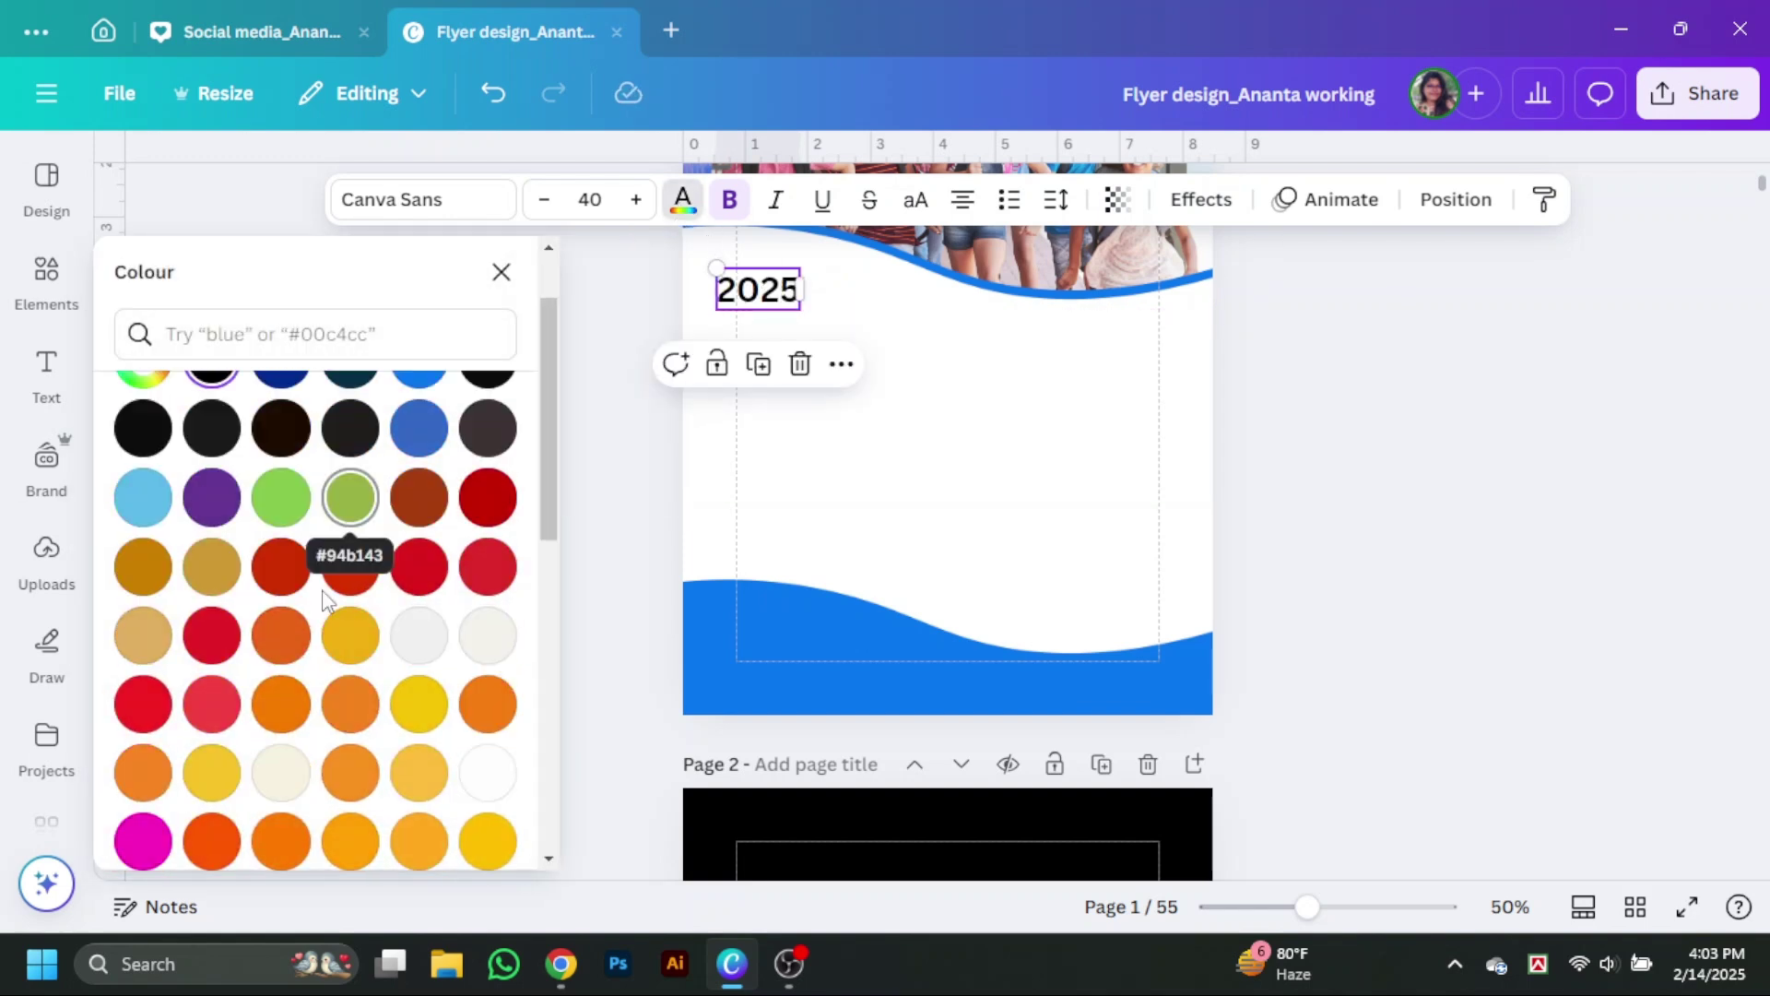
left_click(350, 612)
Lock the white wave and add a copy of the 2025 text below it reading "School Admission".
left_click(1226, 479)
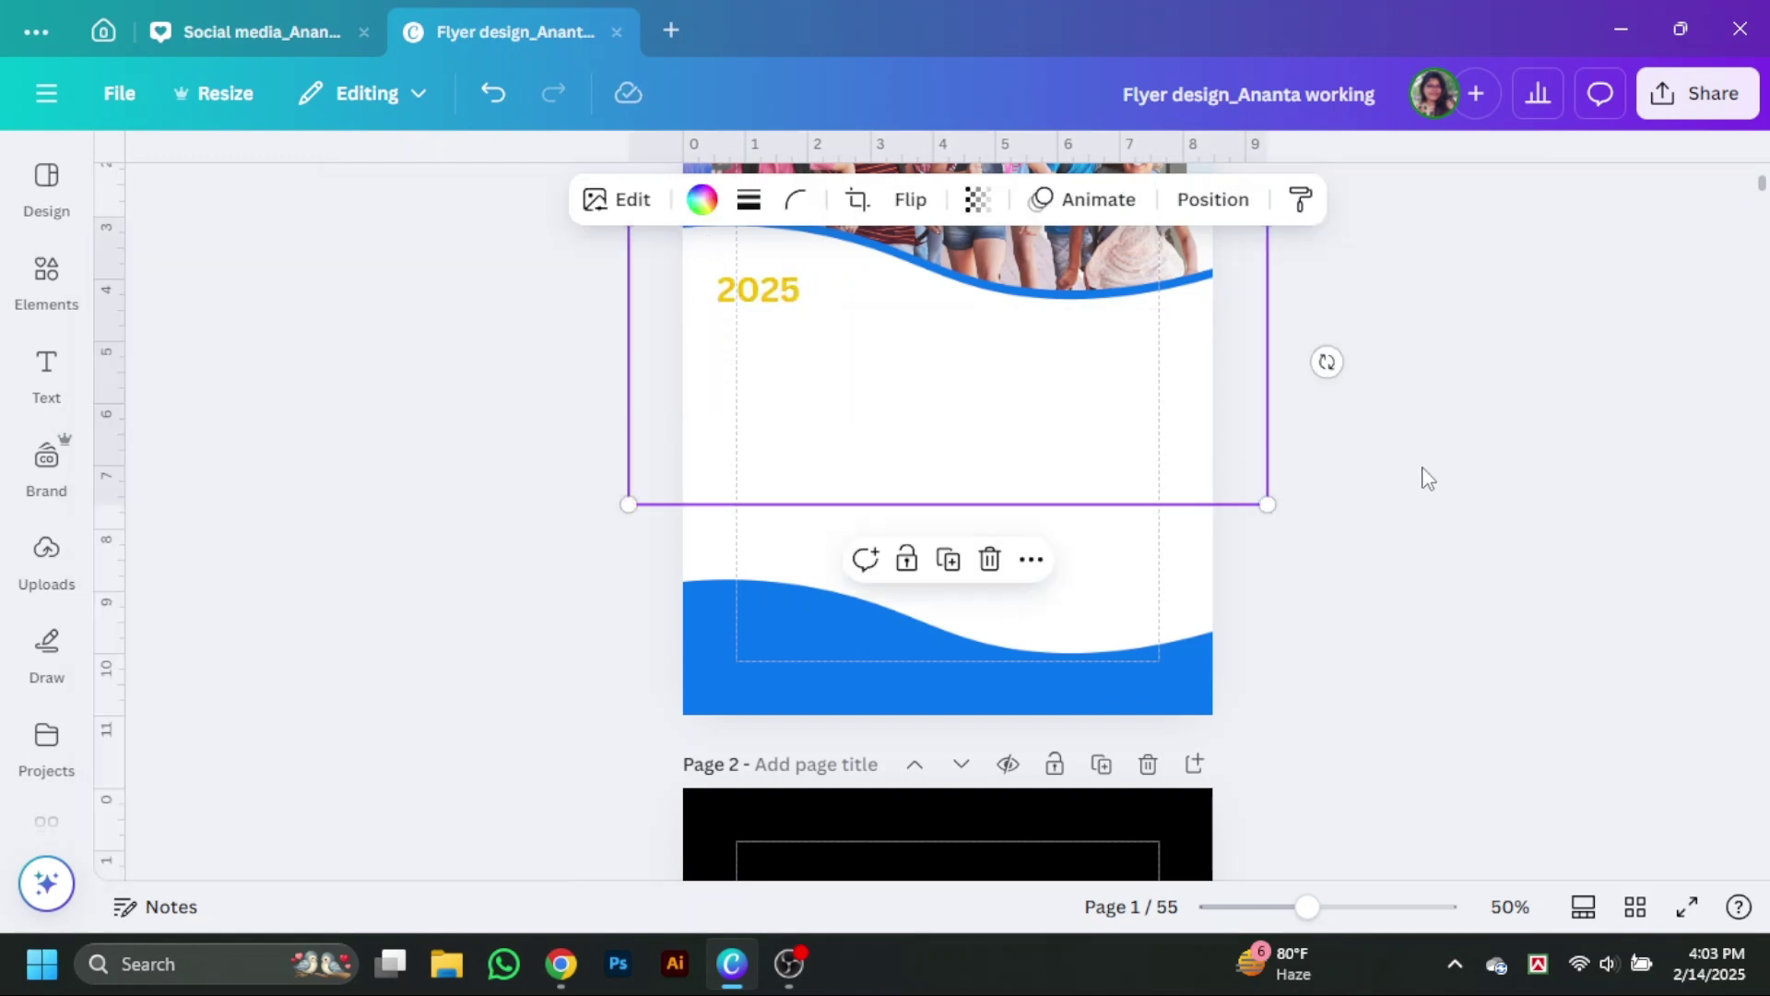
left_click(906, 558)
left_click(771, 287)
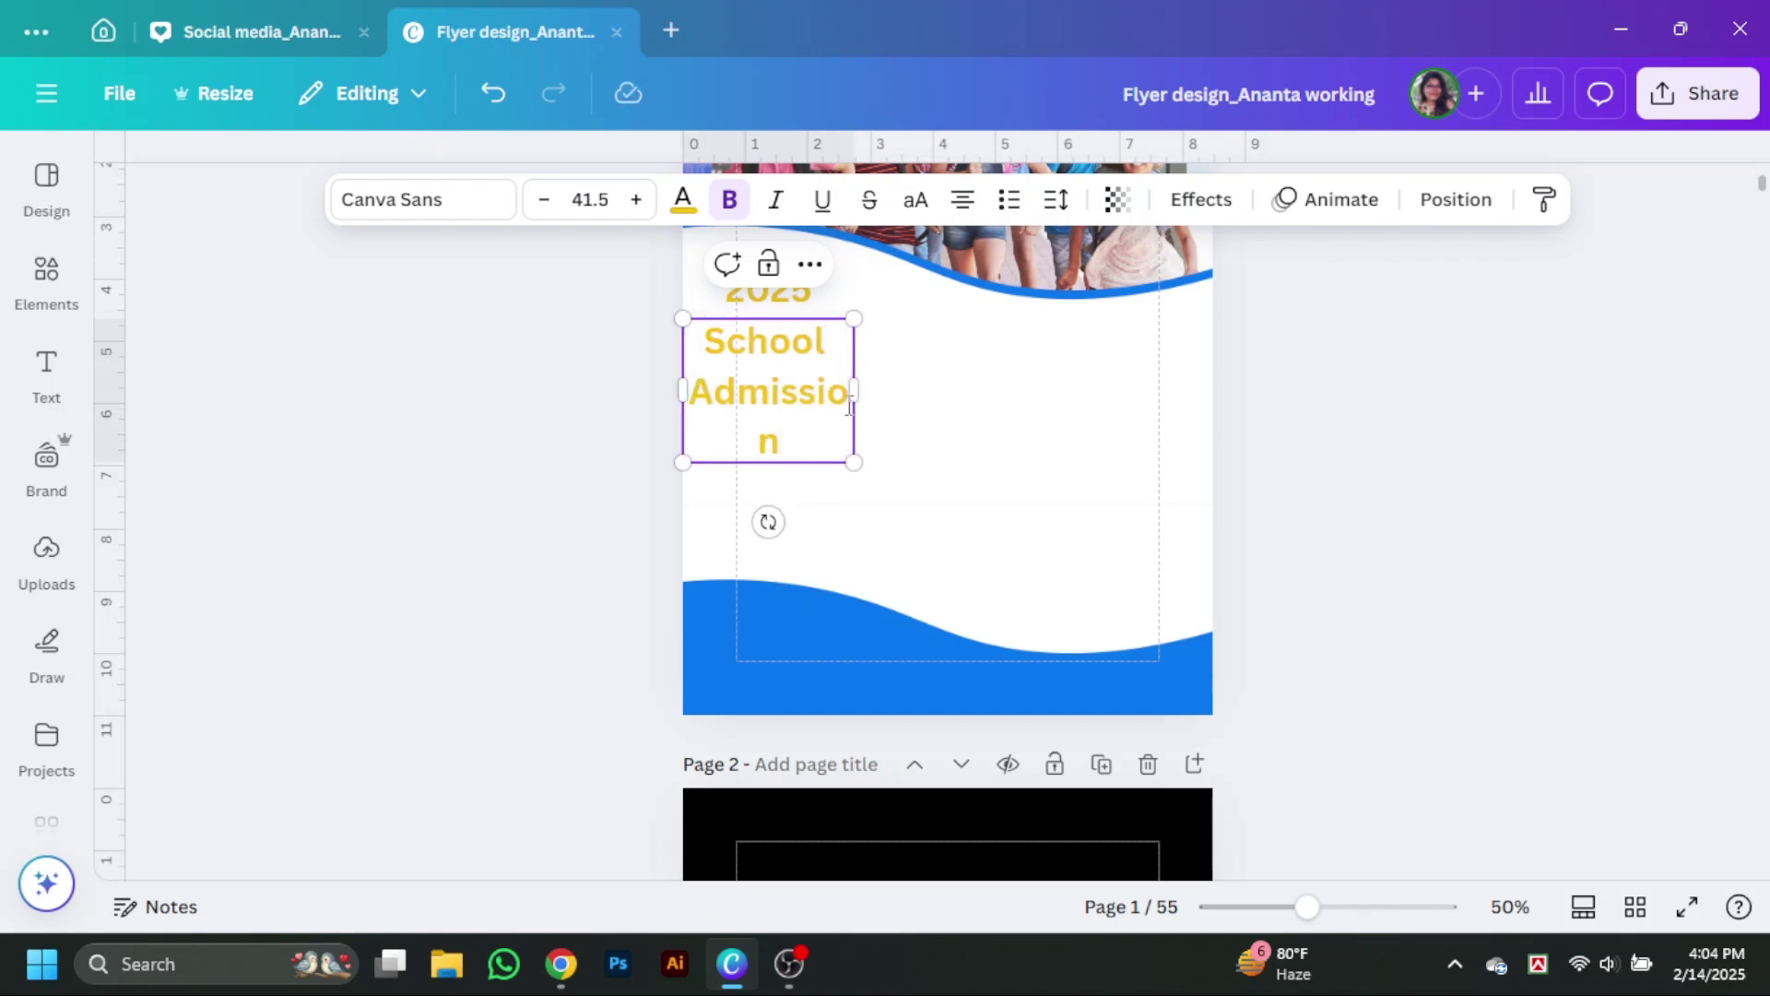
Convert the School Admission text to uppercase and reduce its line spacing.
left_click(1456, 200)
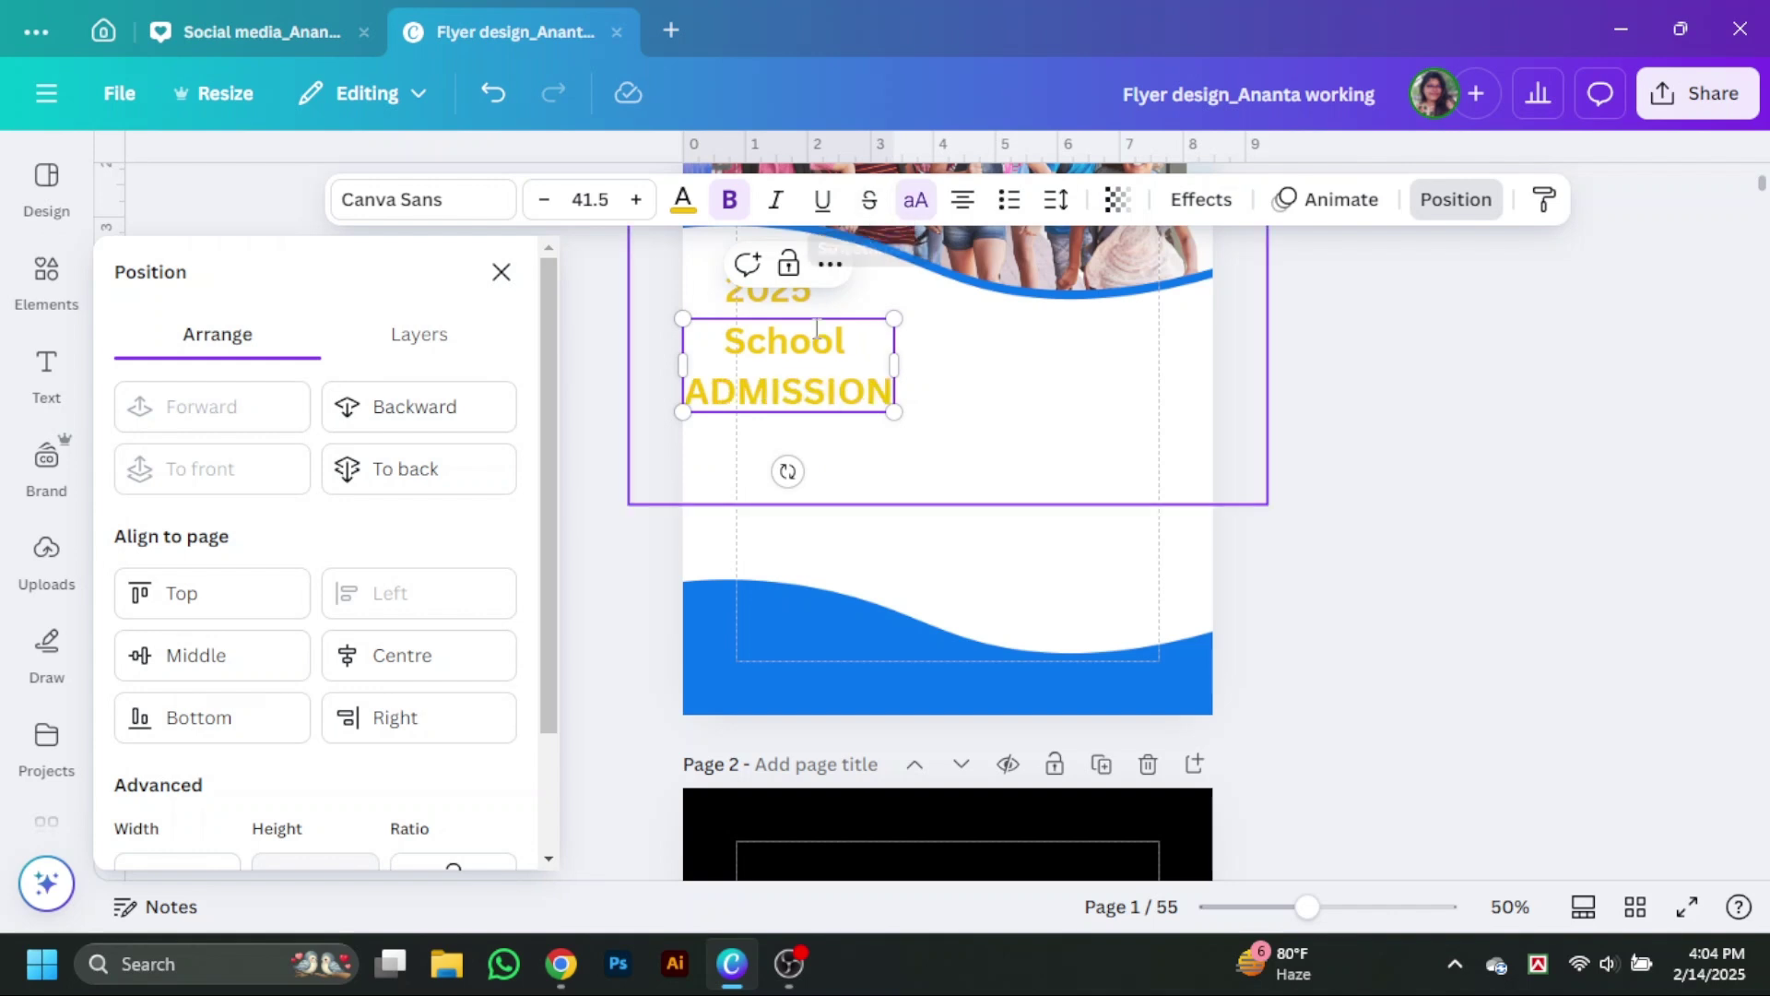
left_click(1056, 200)
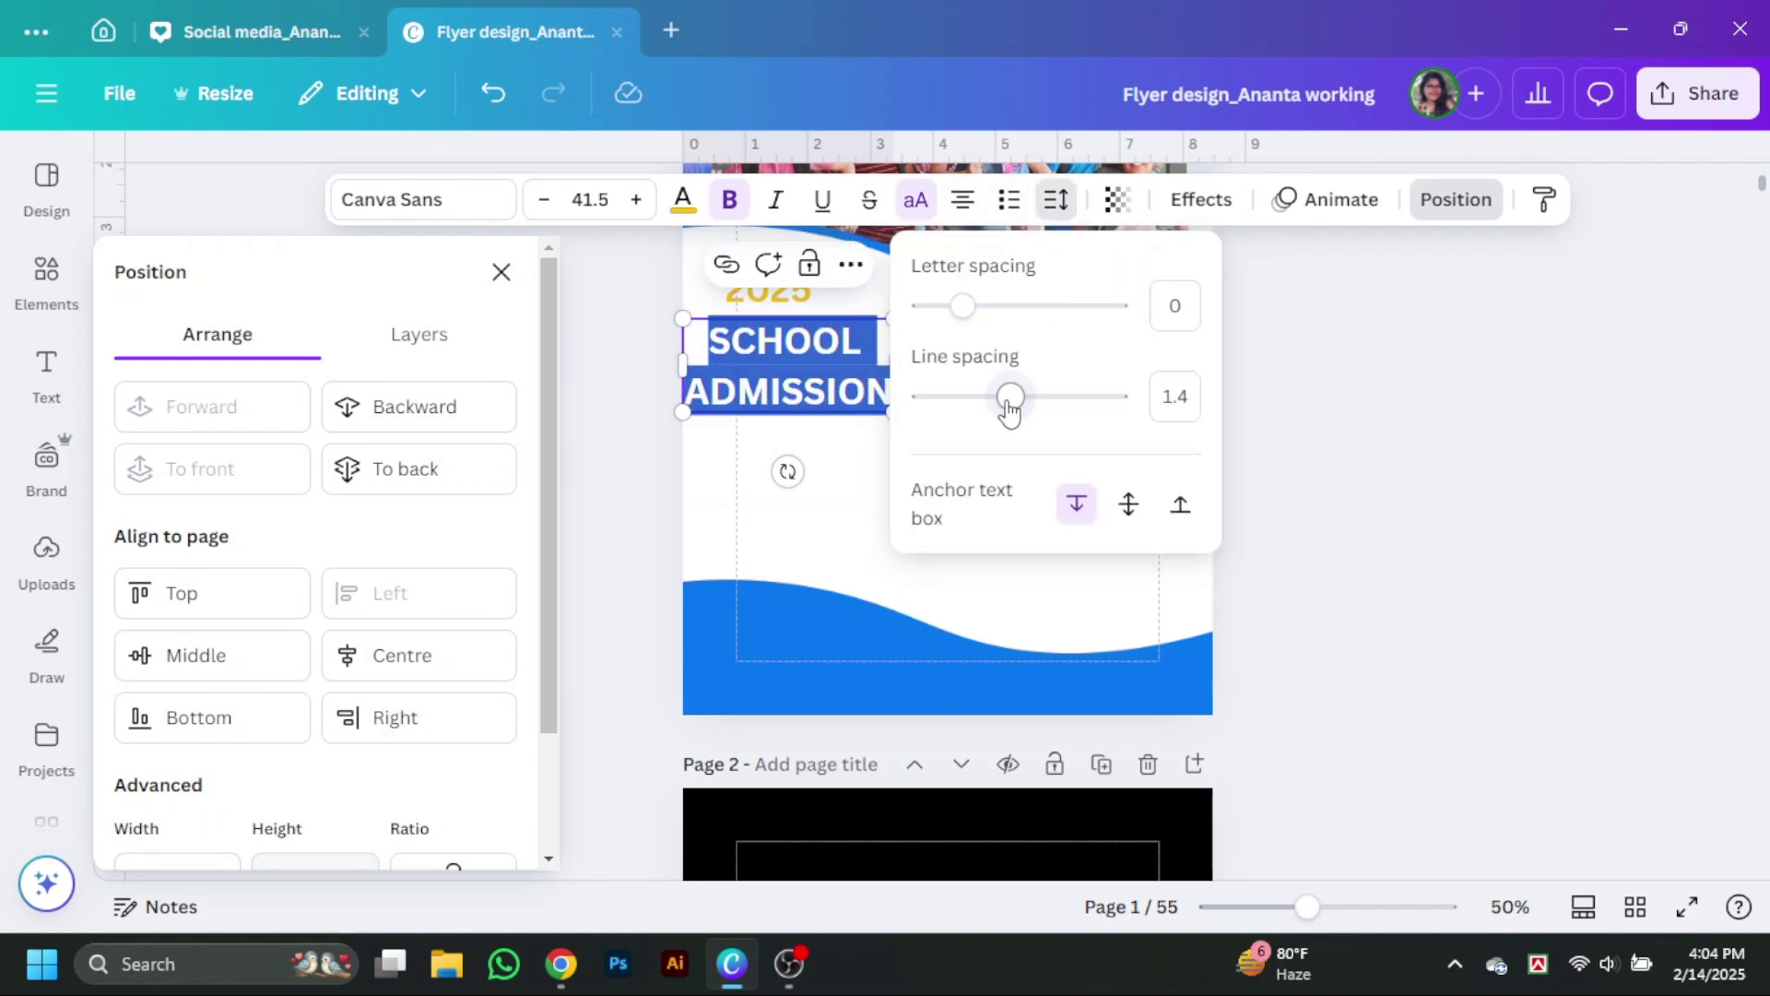
left_click_drag(972, 407, 977, 407)
left_click(1450, 458)
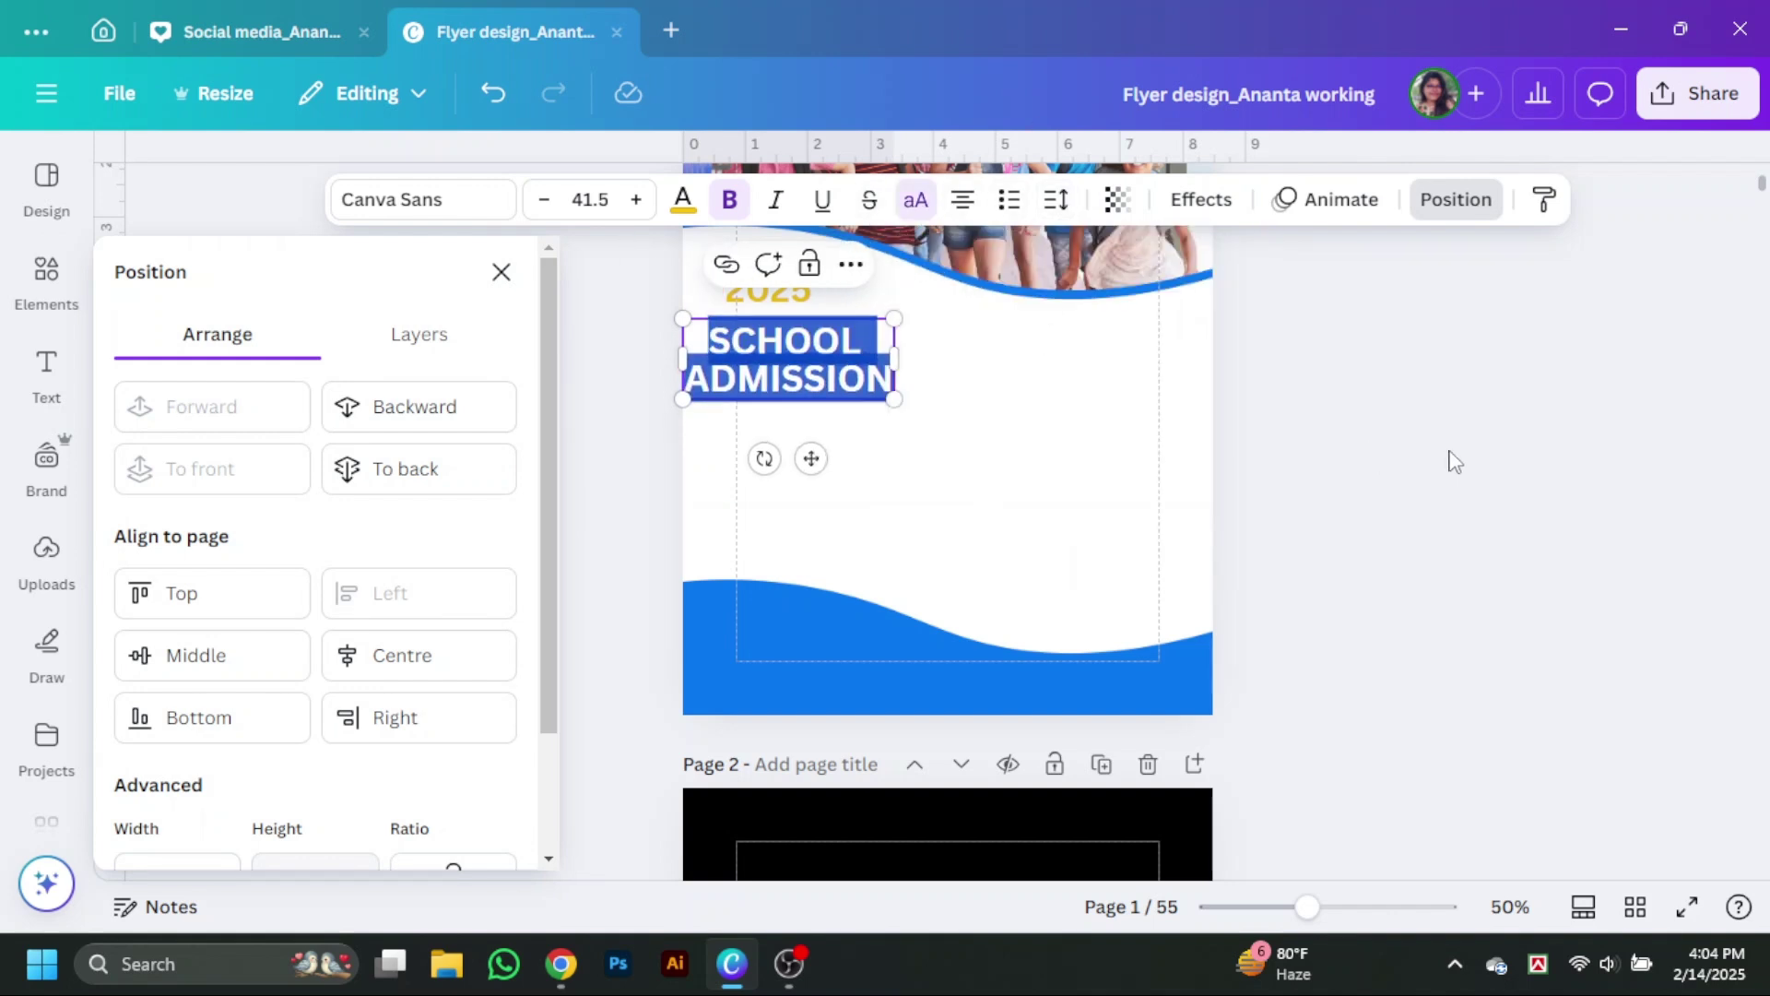
Fit the SCHOOL ADMISSION text in dark blue directly under 2025 and enlarge the 2025 heading.
left_click_drag(825, 376, 830, 340)
left_click(682, 200)
left_click(281, 467)
left_click(737, 277)
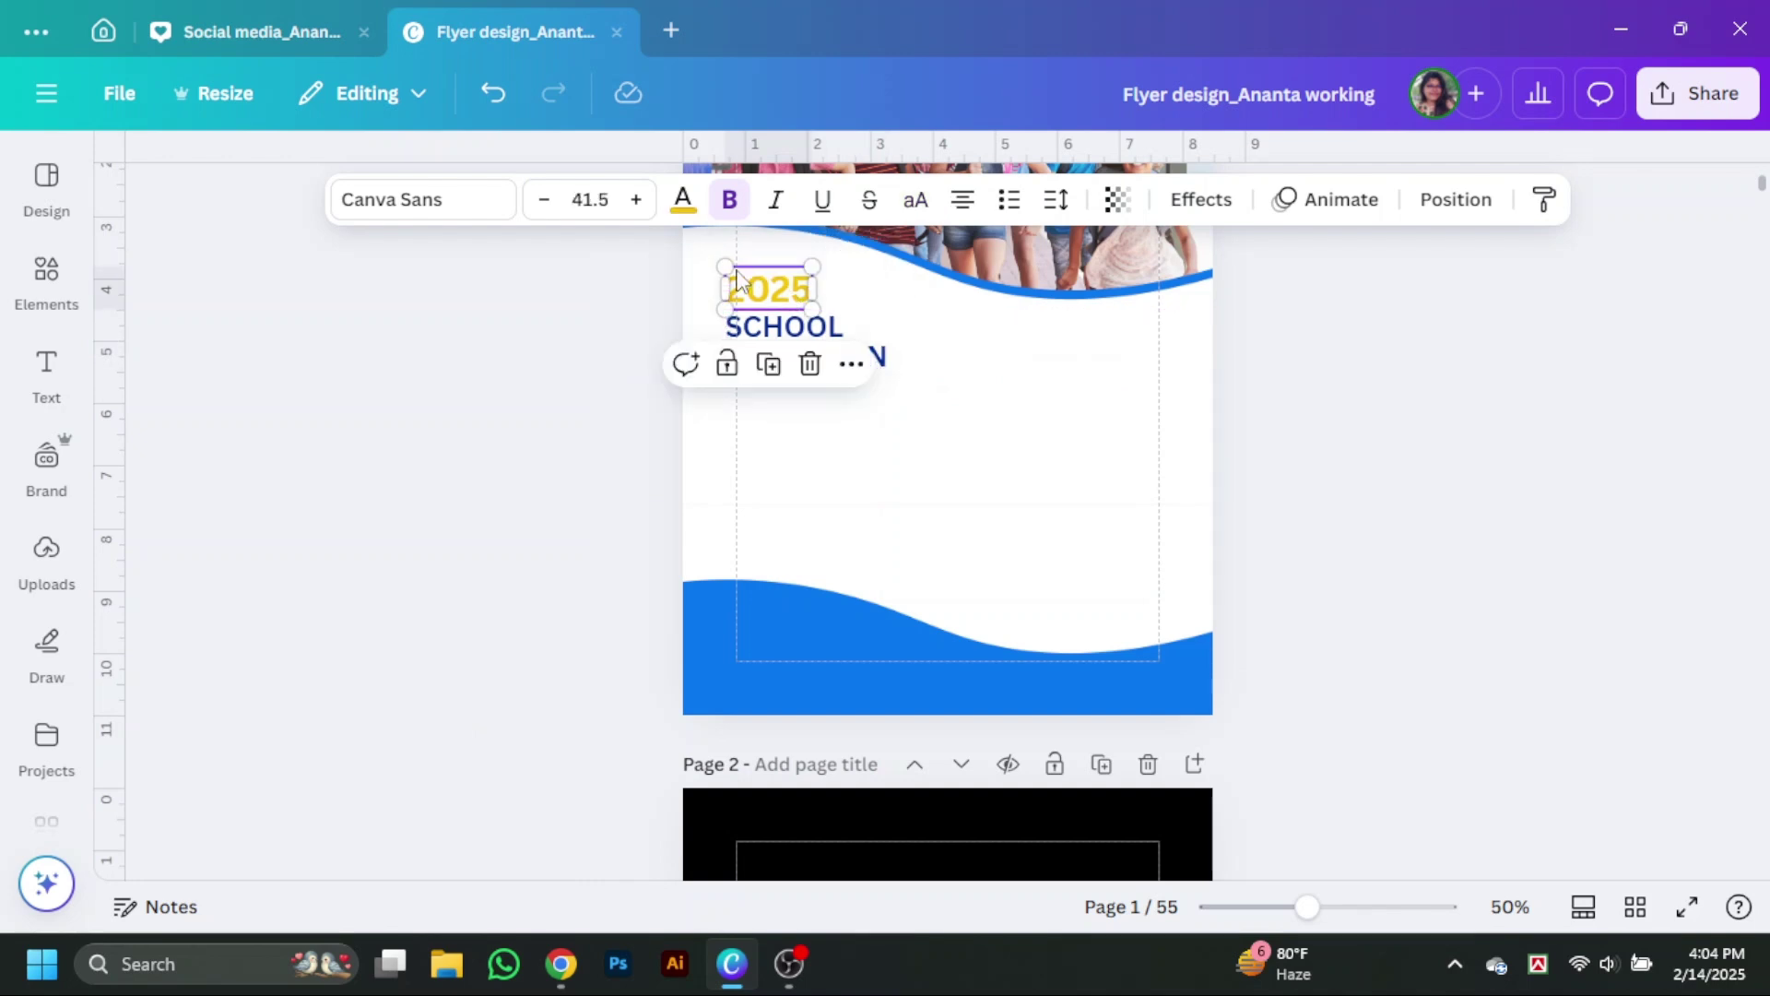
left_click(1449, 434)
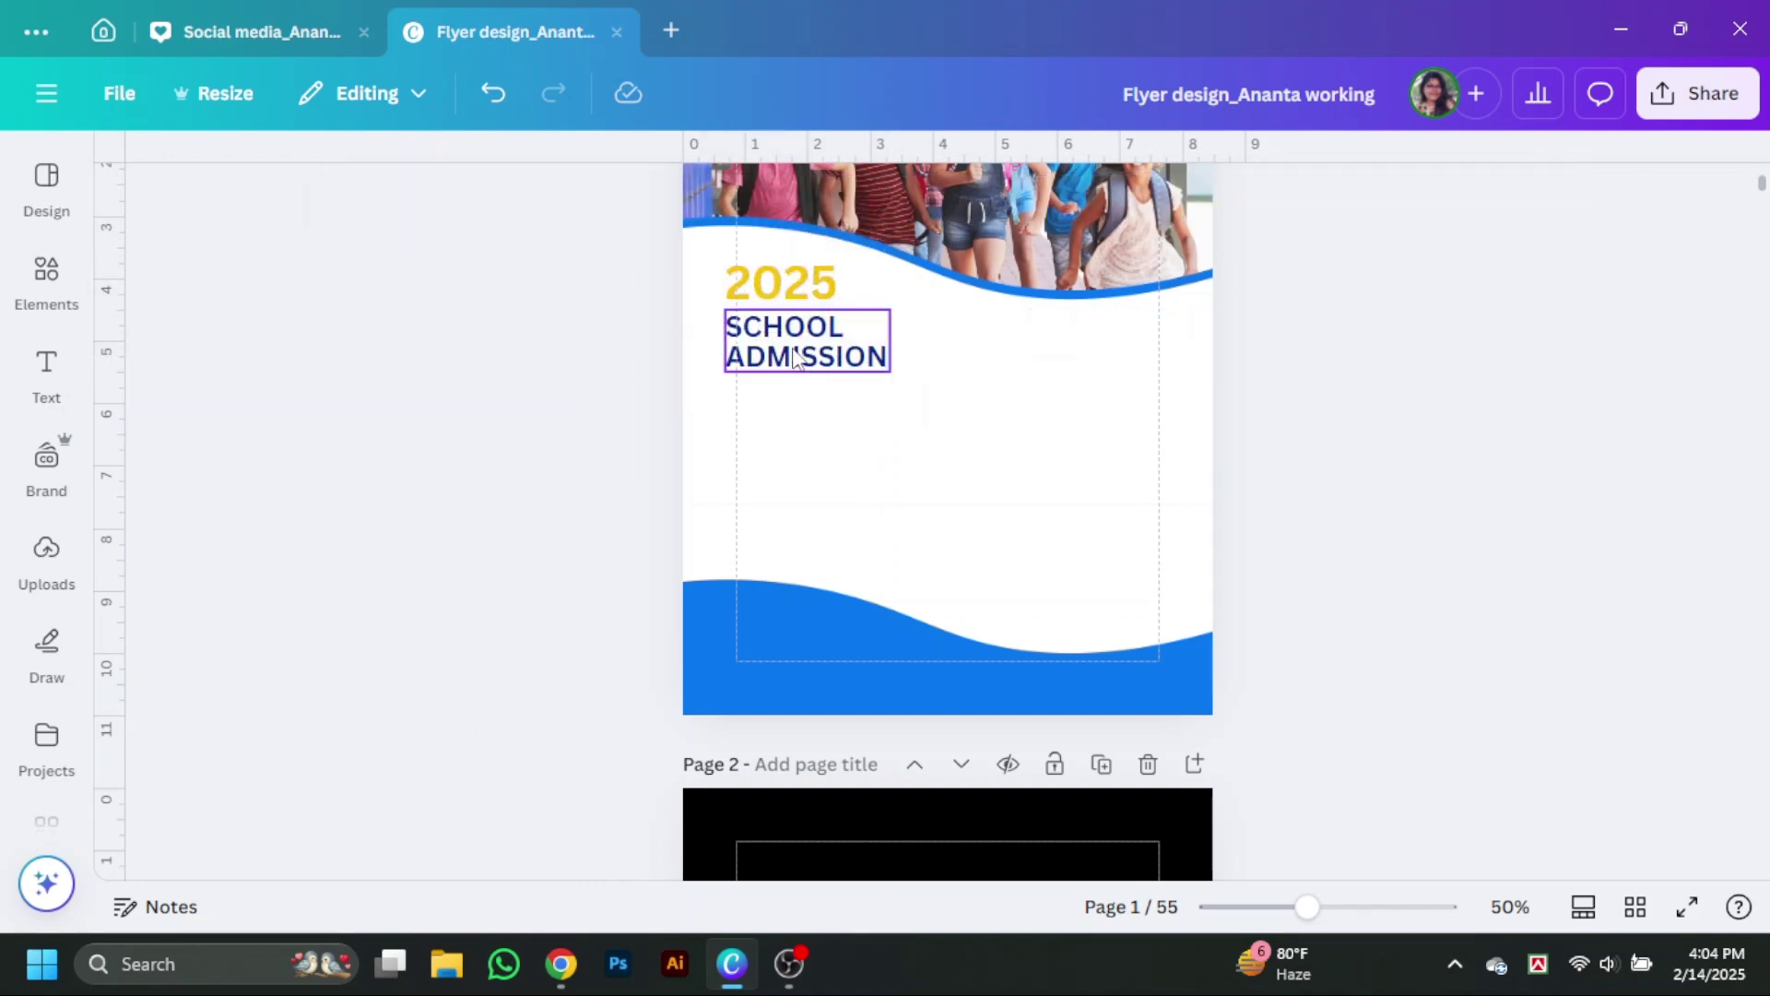
Add a body text box and paste the copied Wikipedia paragraph about paragraphs into it.
left_click(47, 368)
left_click(326, 250)
key("super+v")
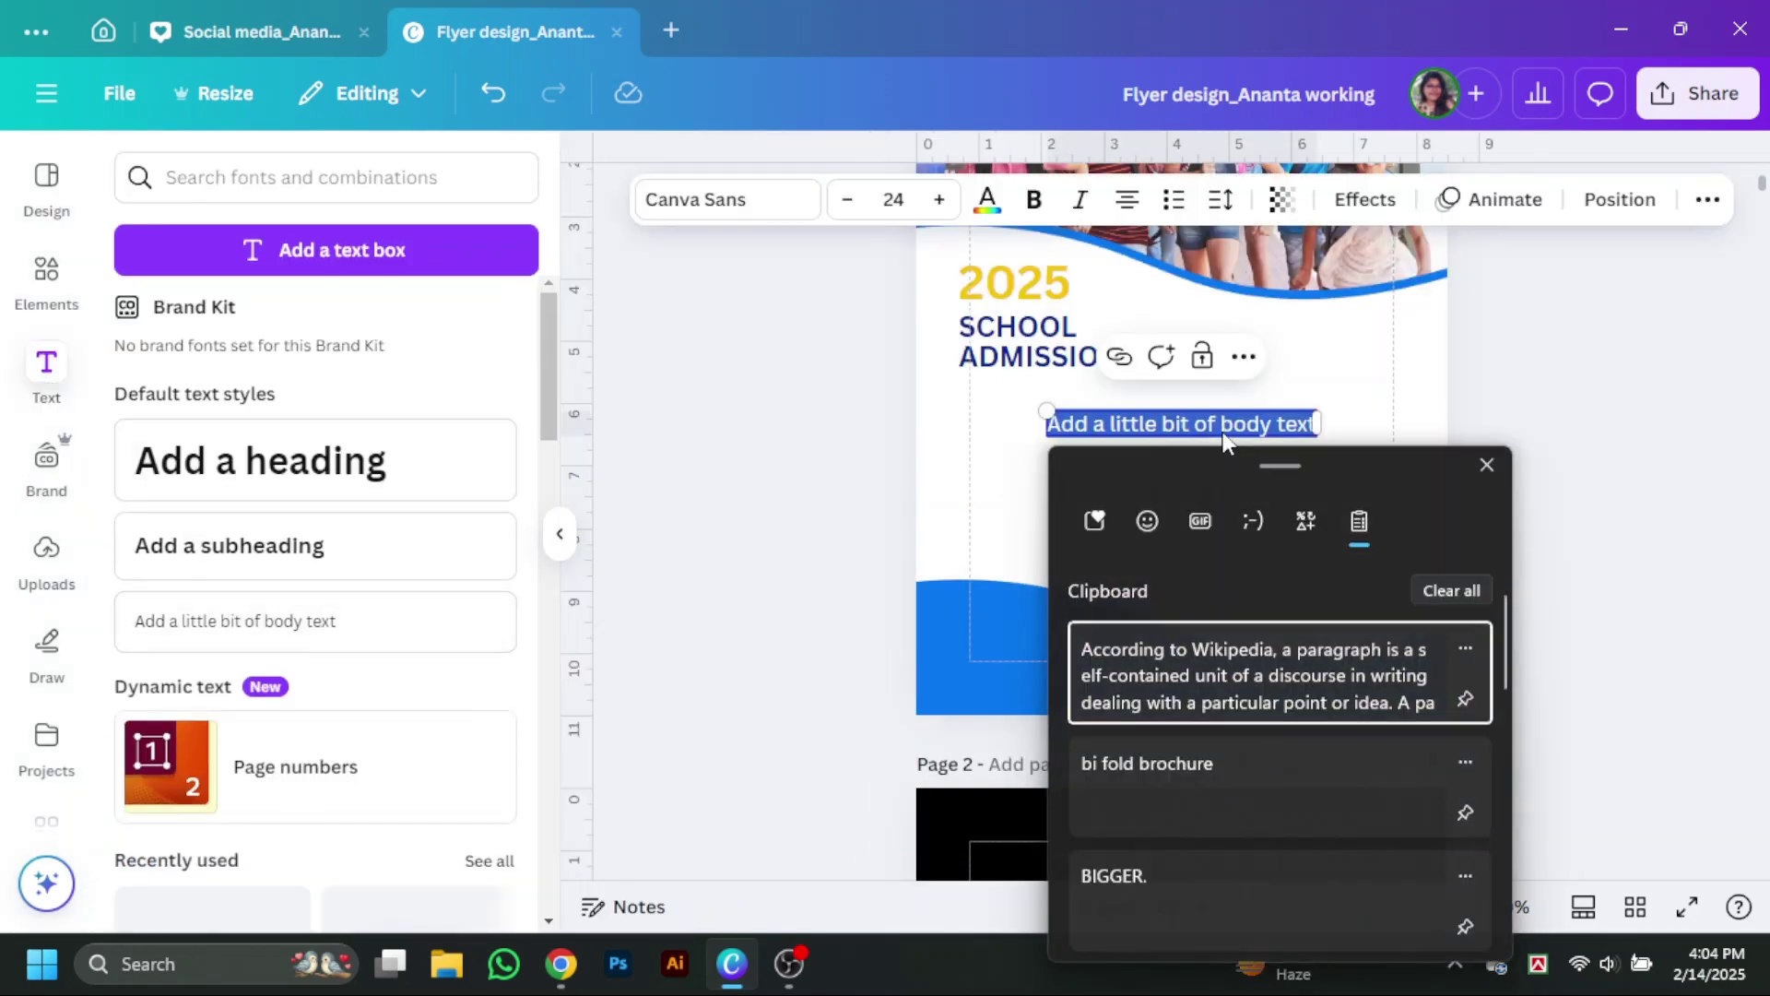
left_click(1203, 689)
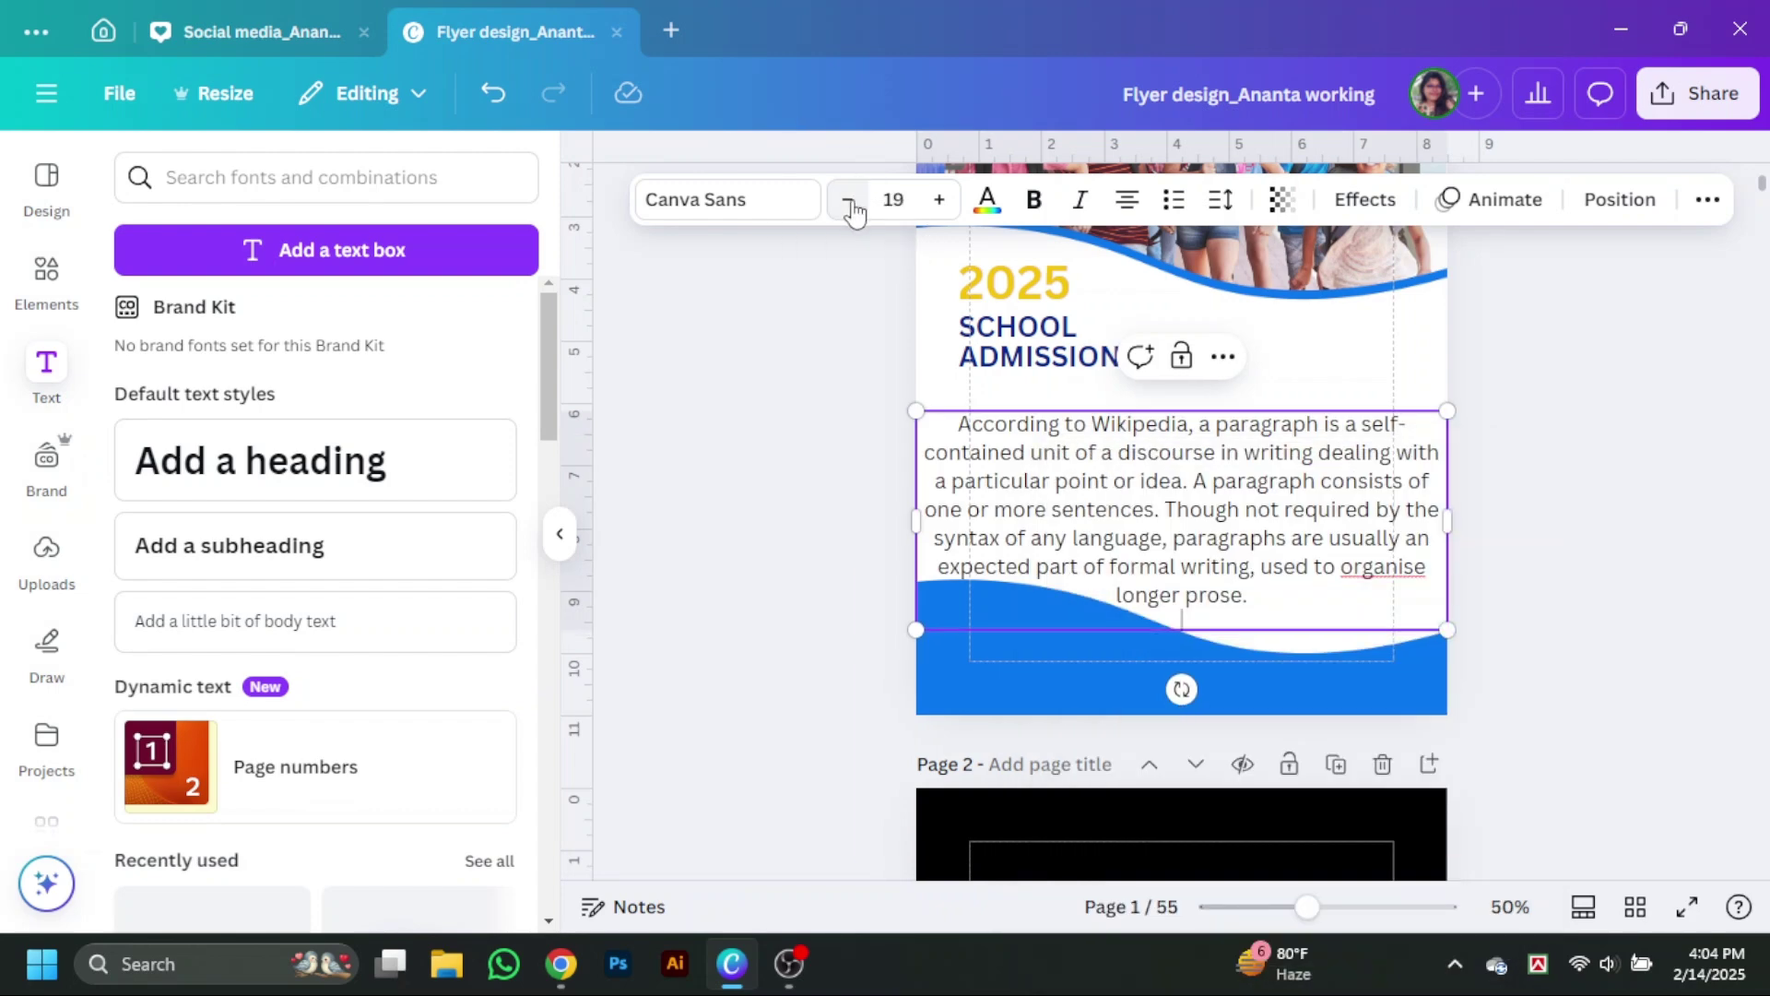
Set the paragraph's font size to 12 and narrow its text box to about 60% of the page width.
left_click(561, 536)
left_click(588, 199)
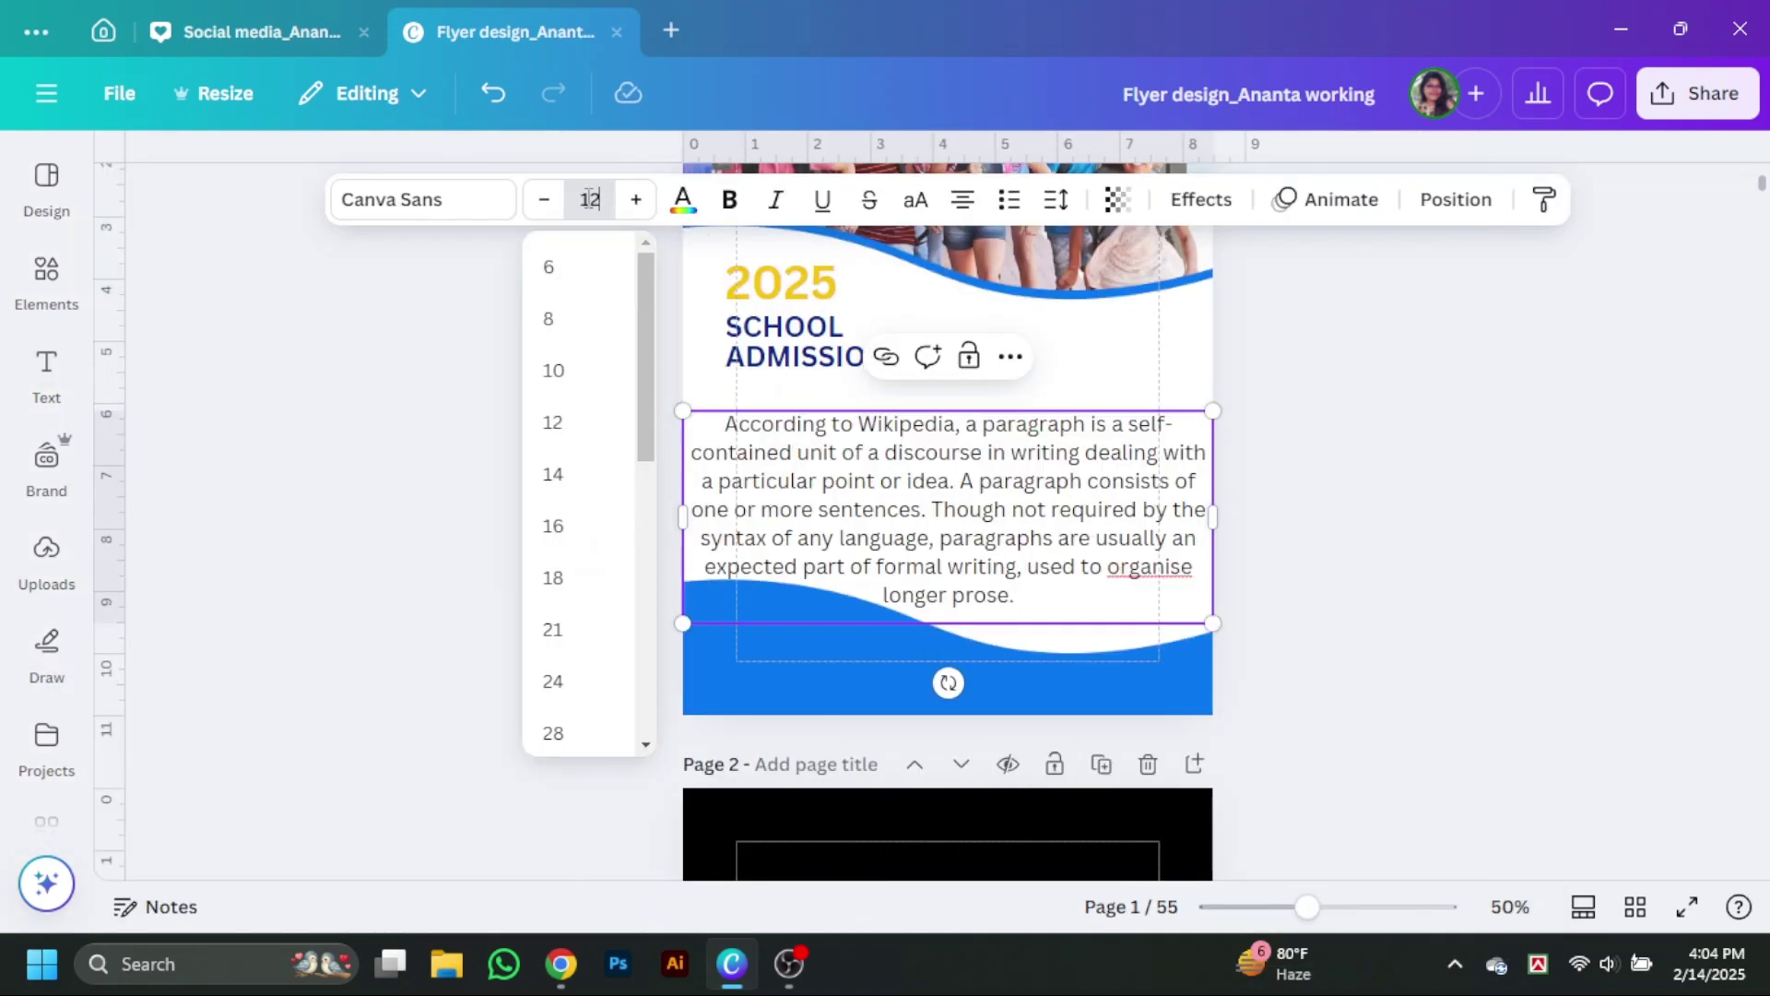
type("12")
key("Return")
left_click_drag(1209, 439, 1002, 459)
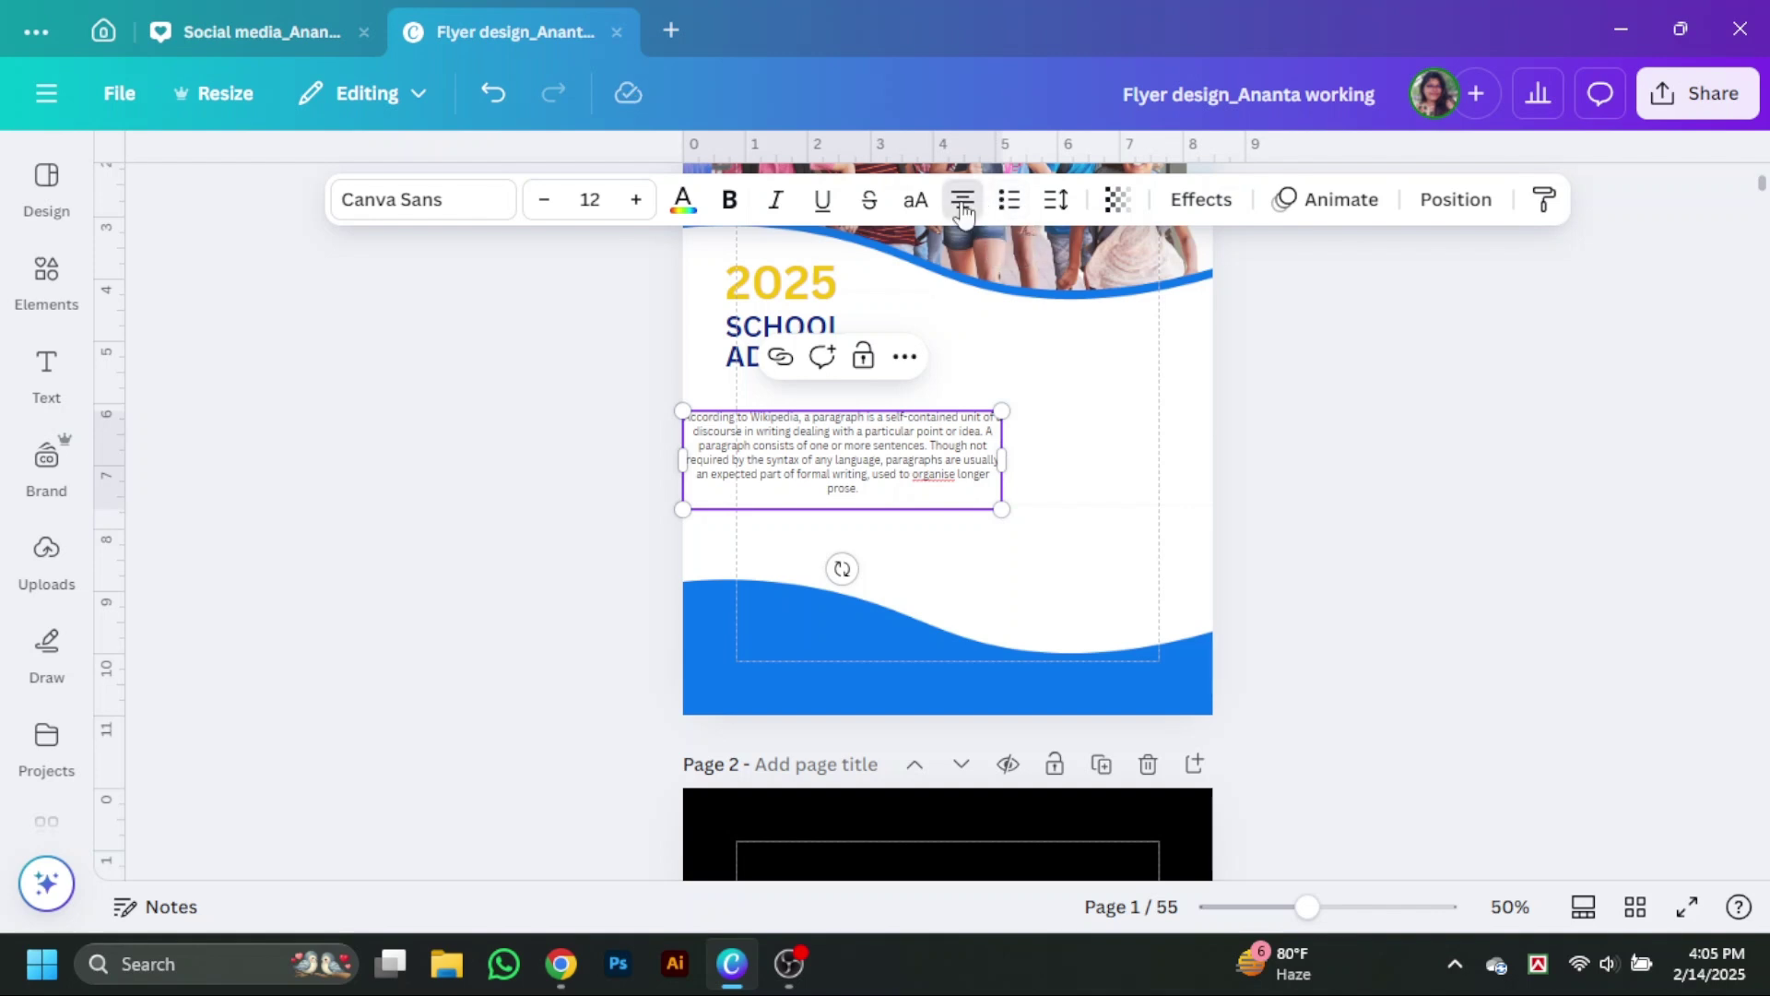
Left-align the paragraph and increase its font size to 15.
left_click(637, 200)
left_click(636, 200)
left_click(636, 200)
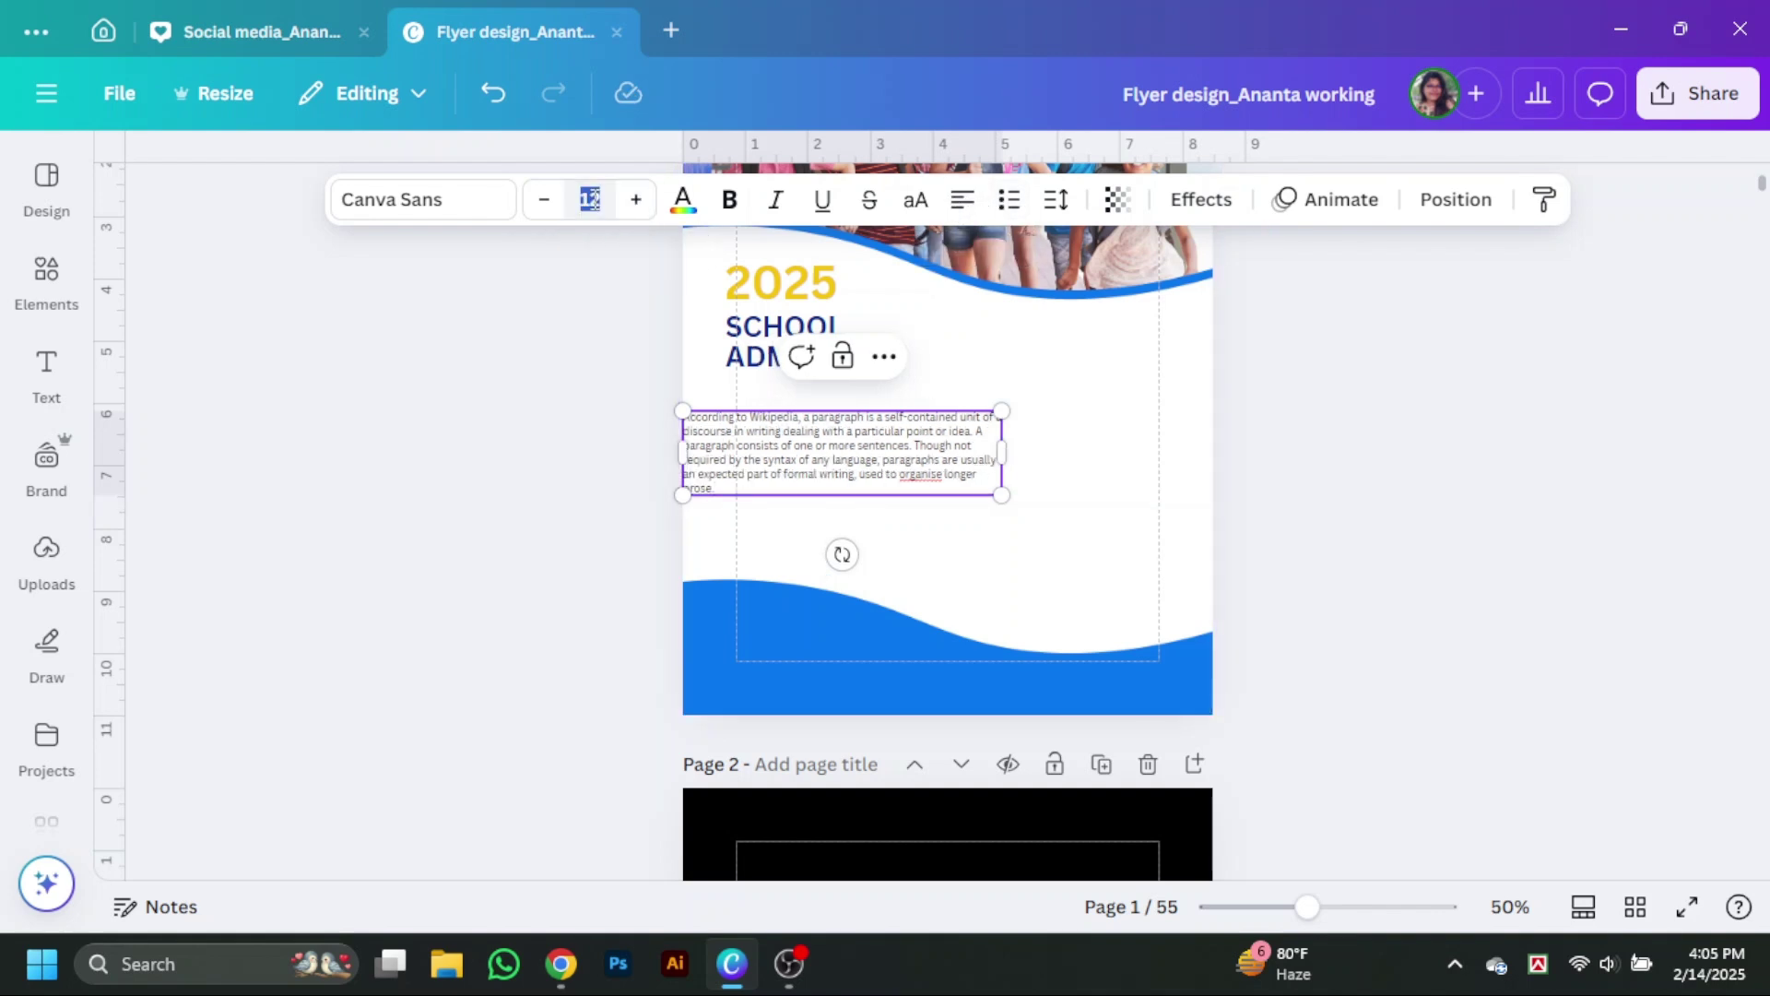
Trim the paragraph to end at "one or more sentences." and align it beneath the SCHOOL ADMISSION heading.
mouse_move(1010, 472)
left_mouse_down()
mouse_move(1065, 472)
mouse_move(1007, 472)
left_mouse_up()
key("BackSpace")
left_click_drag(862, 447, 907, 424)
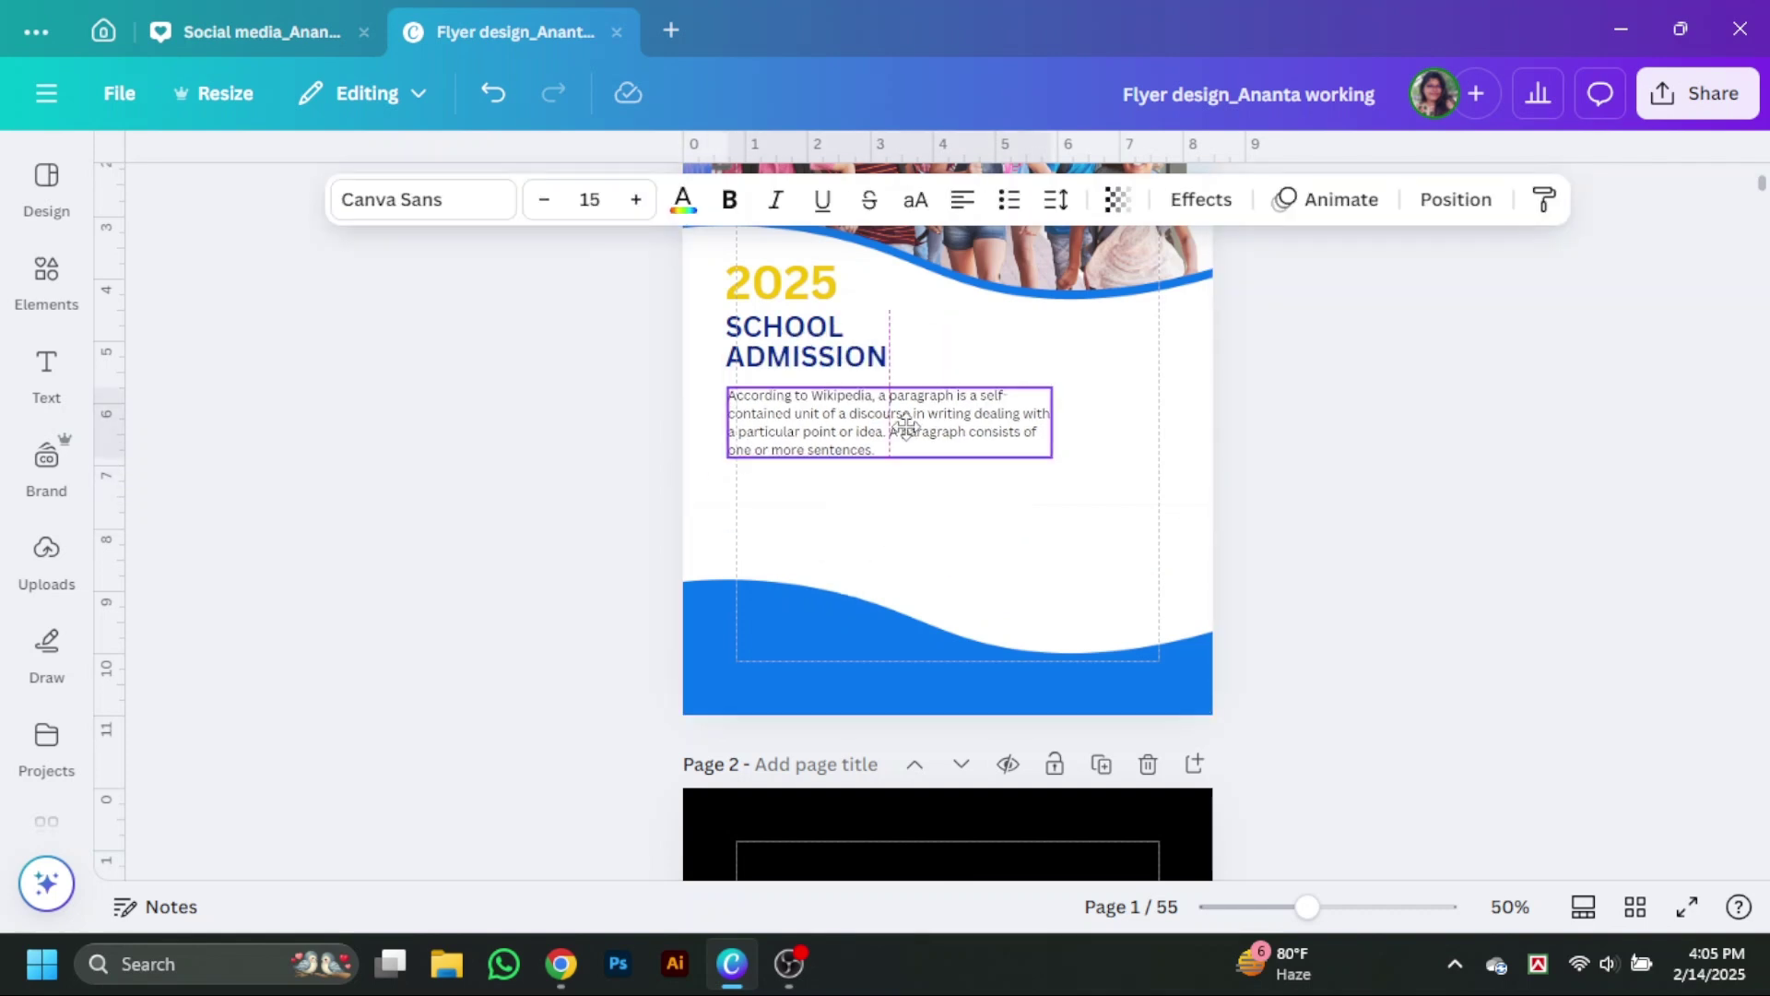
Move the 2025 heading, SCHOOL ADMISSION heading and paragraph together closer to the page's left edge.
left_click(765, 364)
left_click(772, 304)
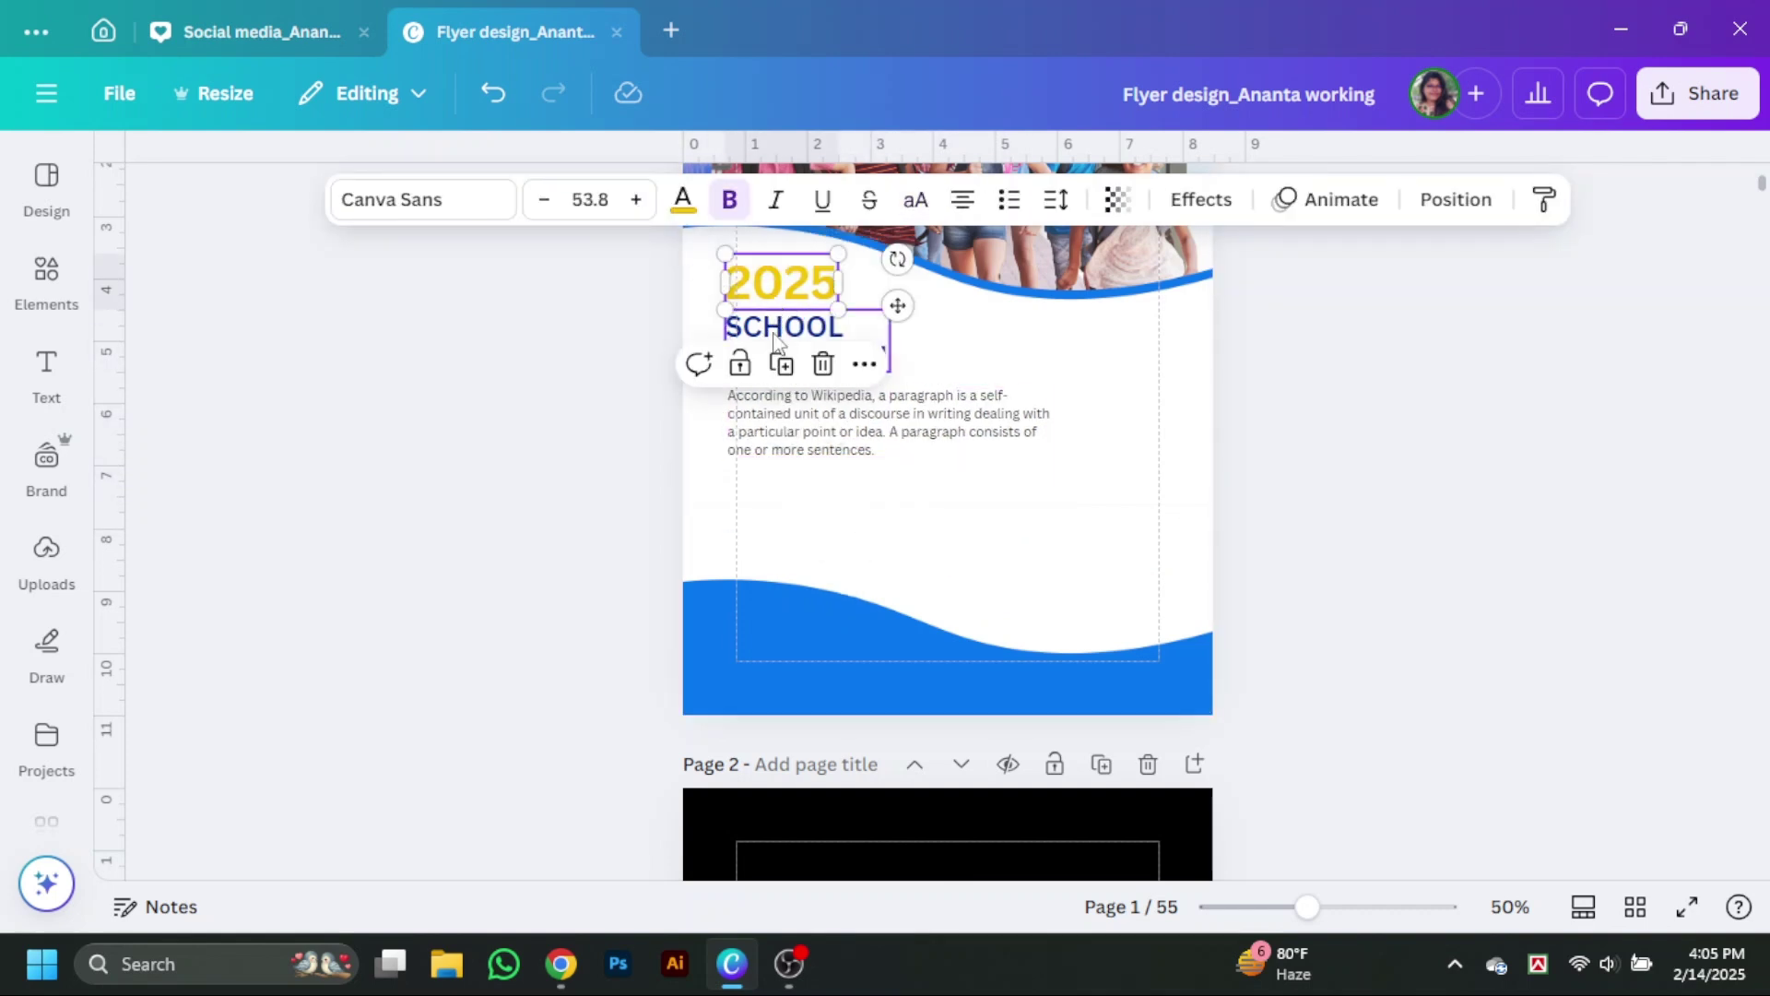
left_click_drag(772, 443, 745, 439)
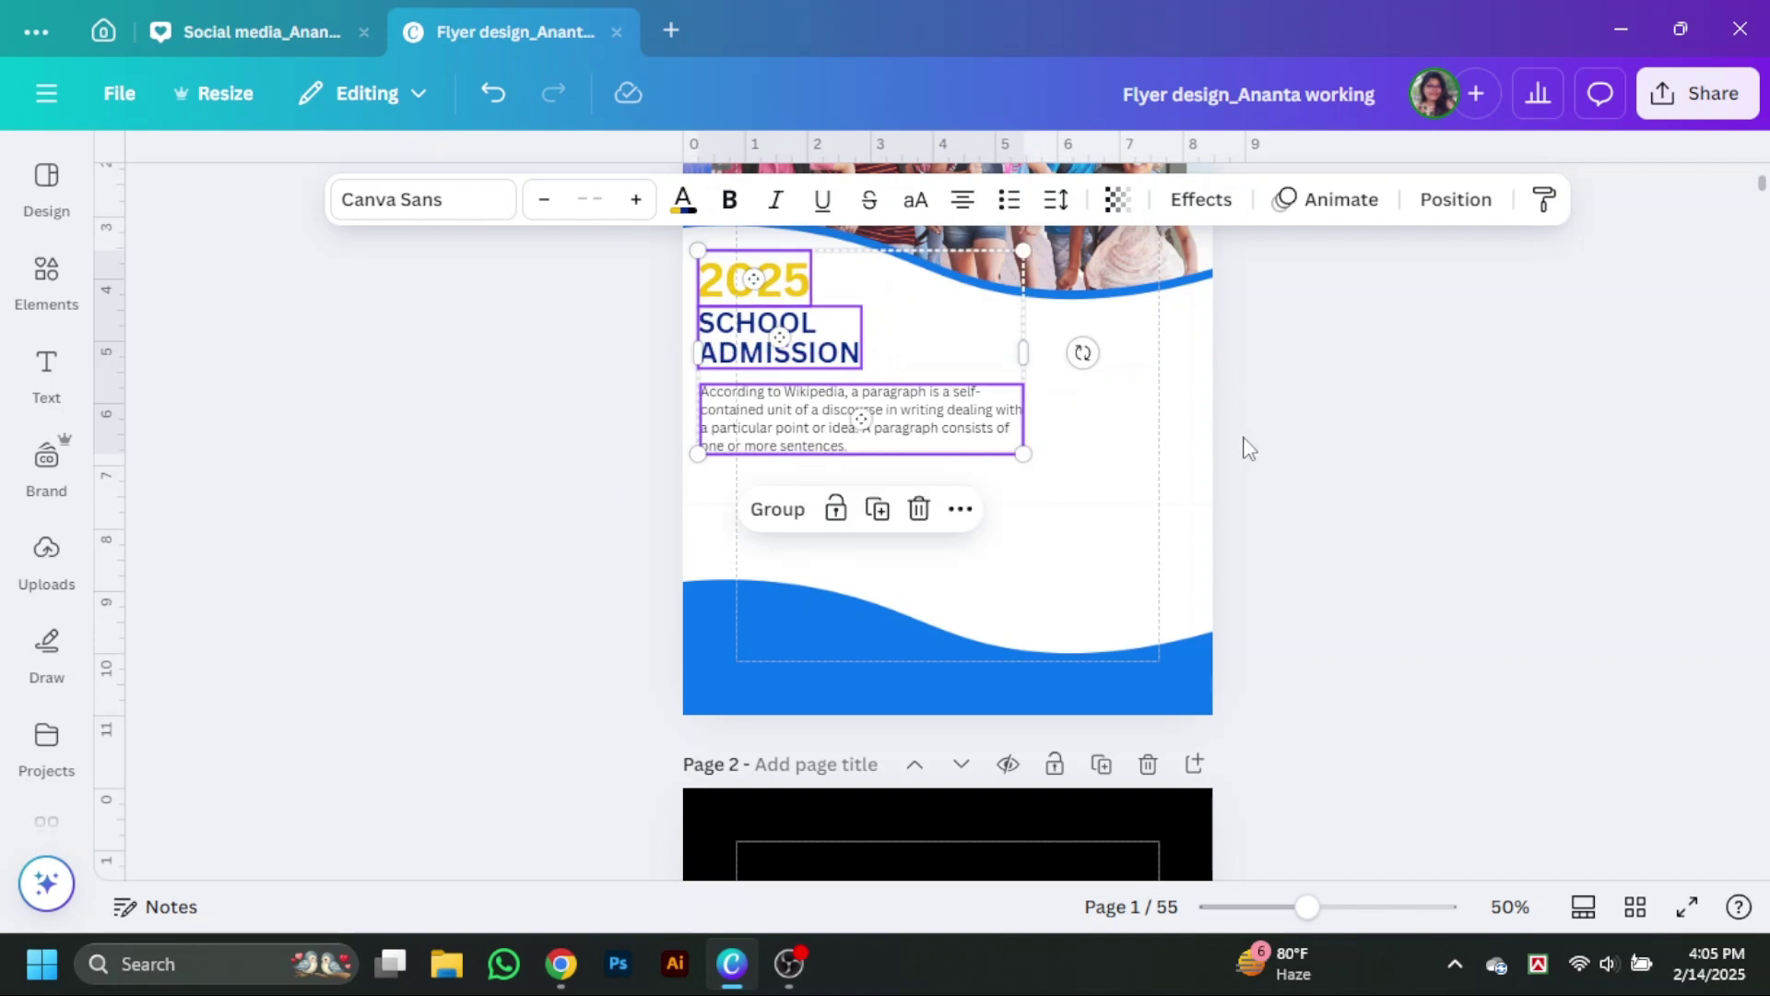
left_click(1455, 201)
left_click(1379, 506)
Scale the paragraph down to font size 12.1 and place it just beneath the SCHOOL ADMISSION heading.
left_click(786, 429)
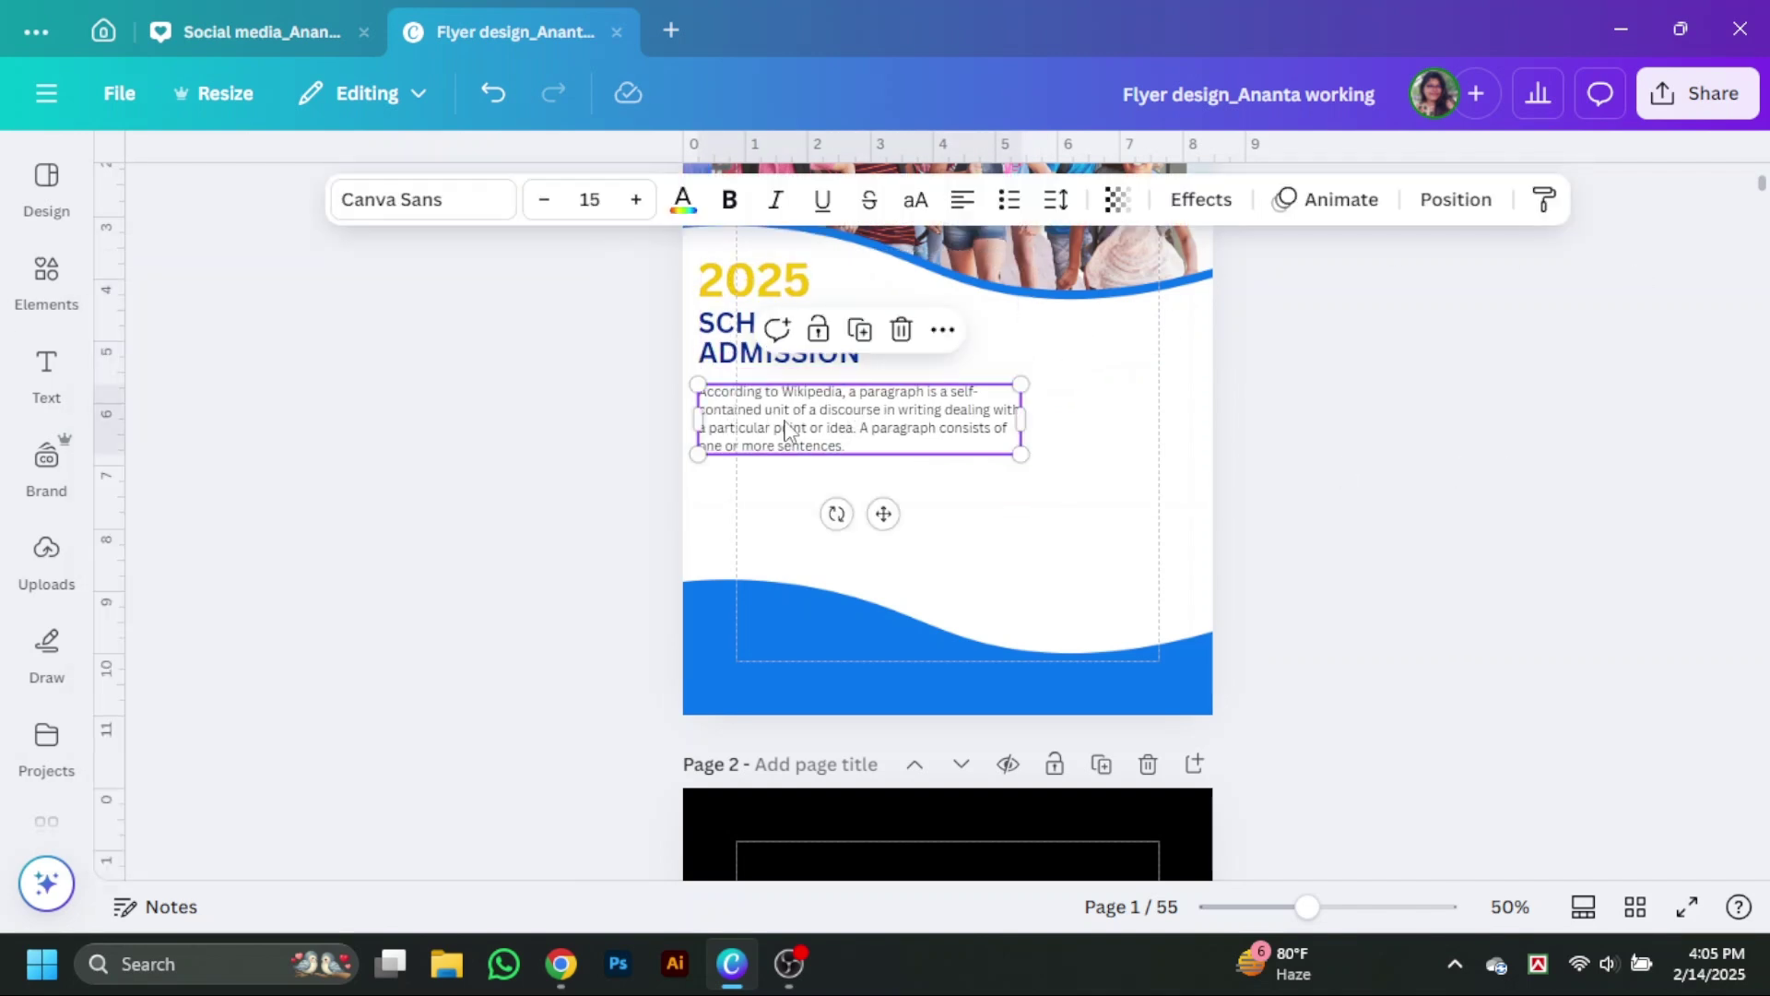
left_click_drag(1015, 447, 958, 433)
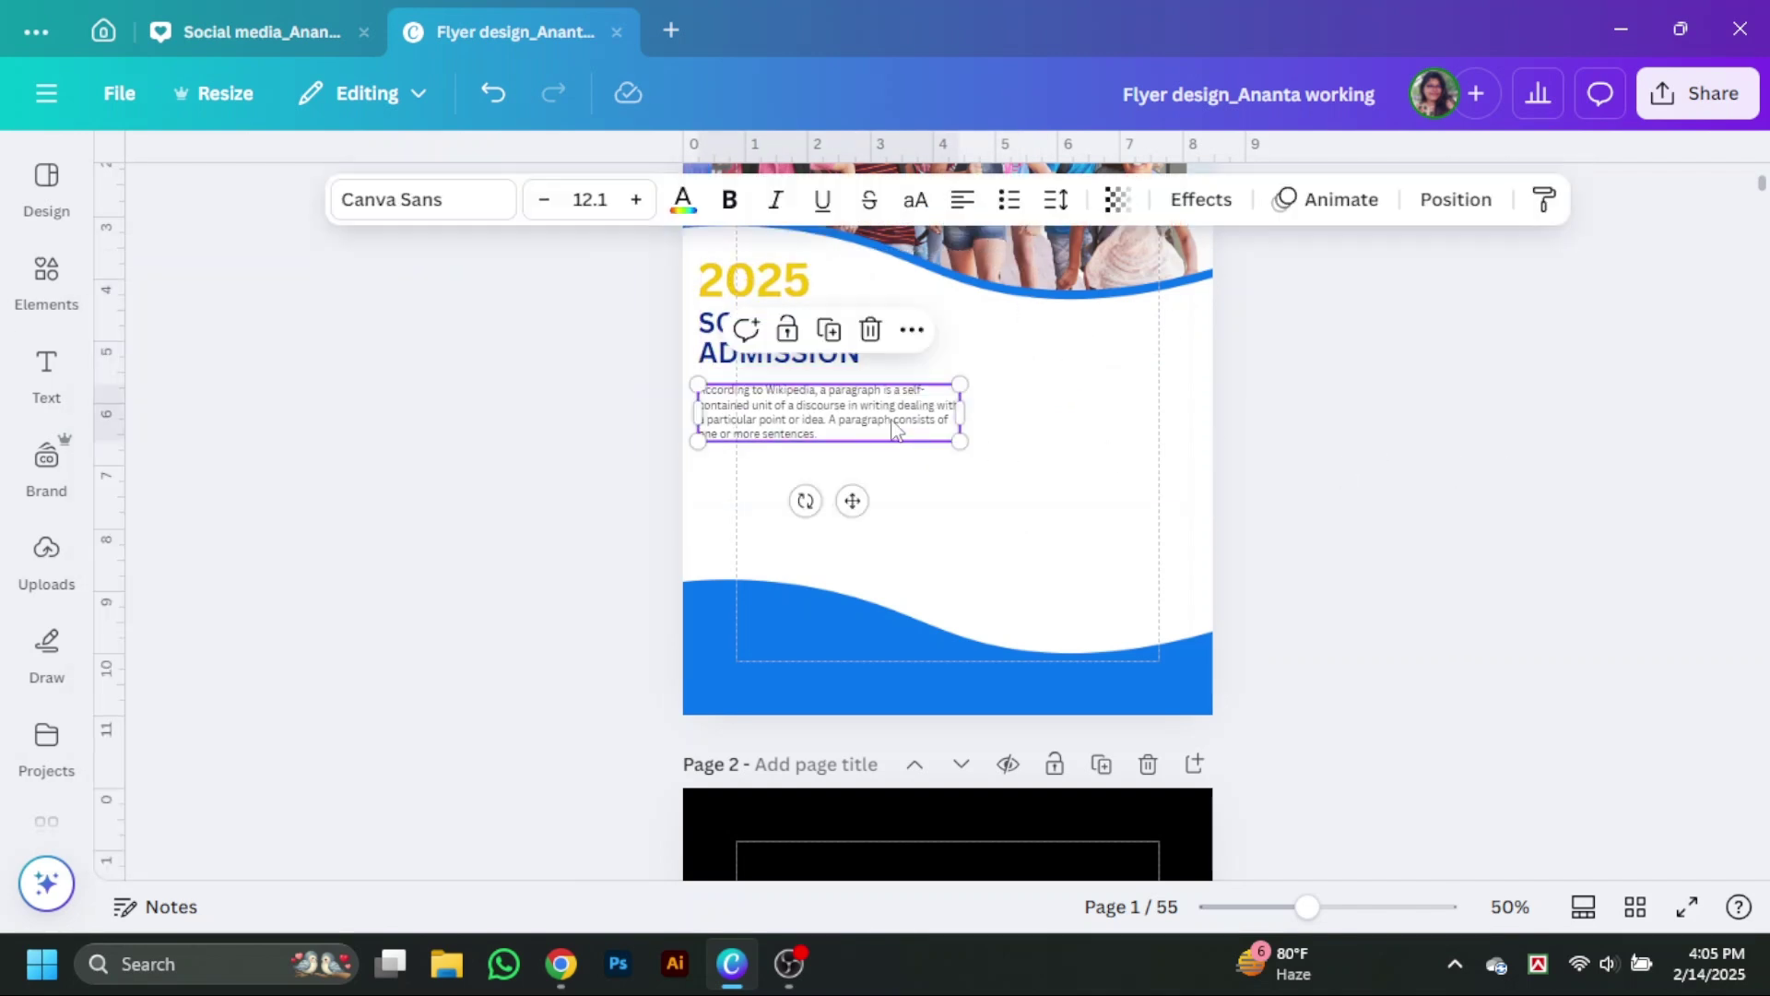
left_click(1387, 470)
left_click(846, 420)
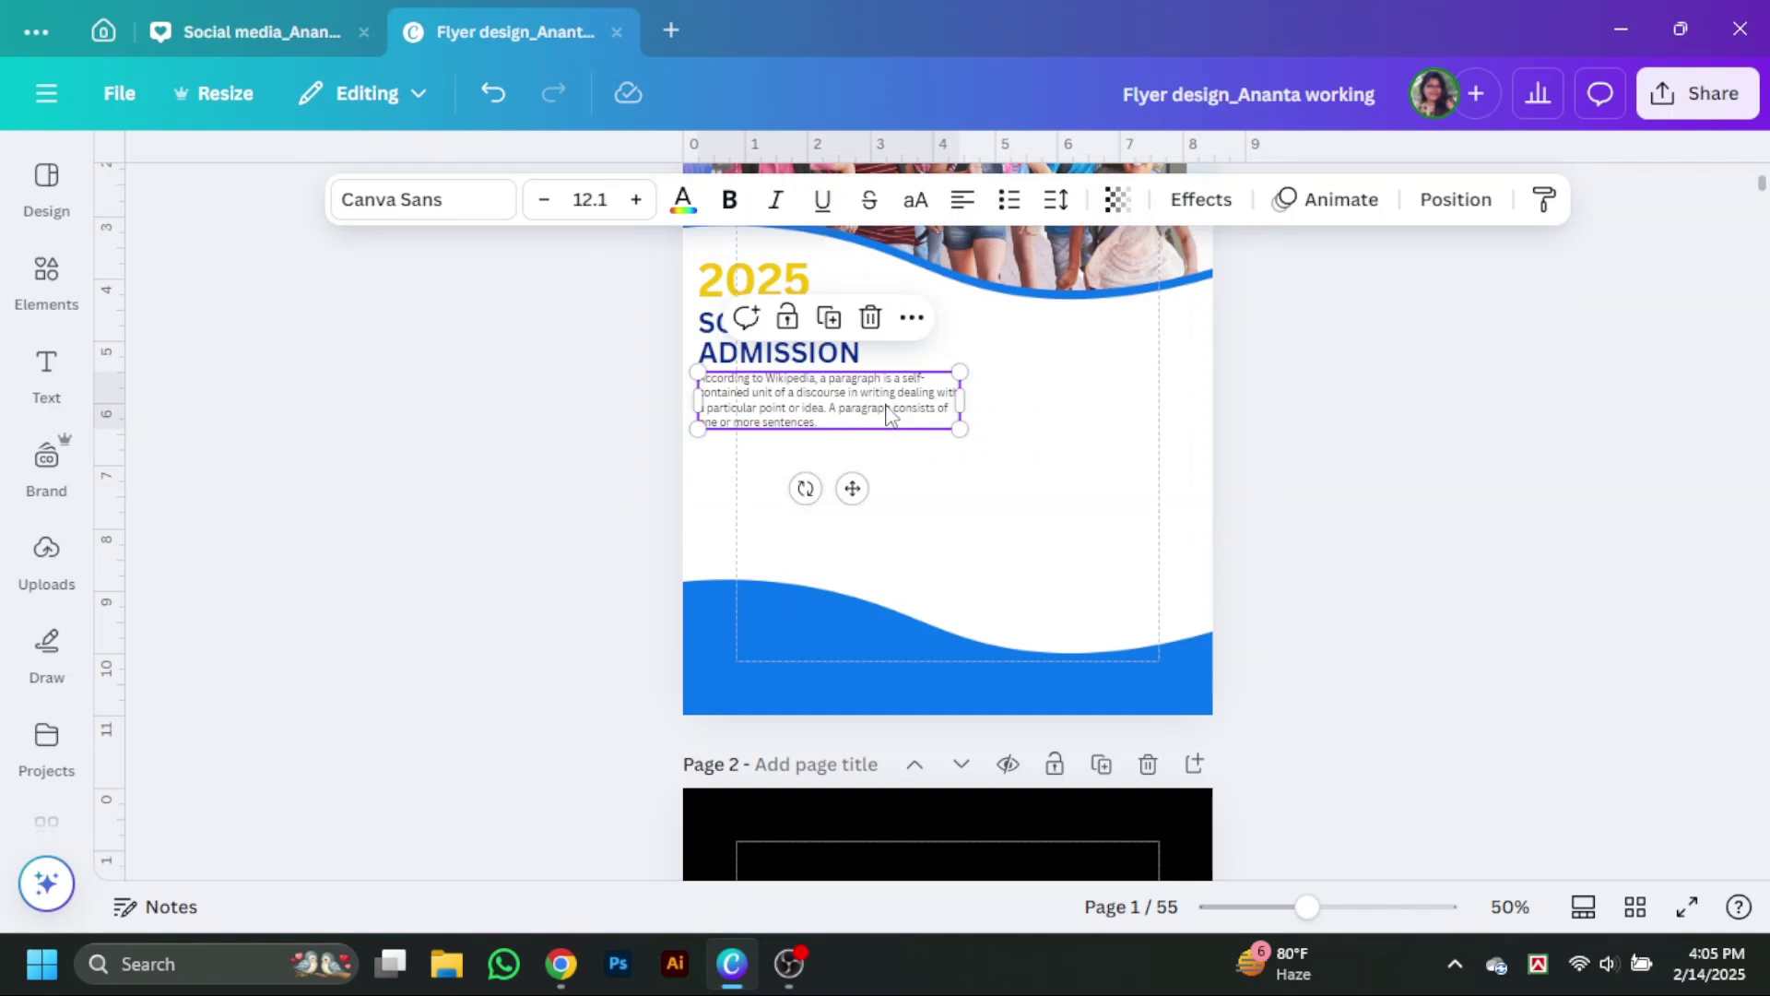
left_click_drag(886, 406, 887, 422)
Add a square shape and fill it with the circular gradient from #5de0e6 to #004aad.
left_click(18, 304)
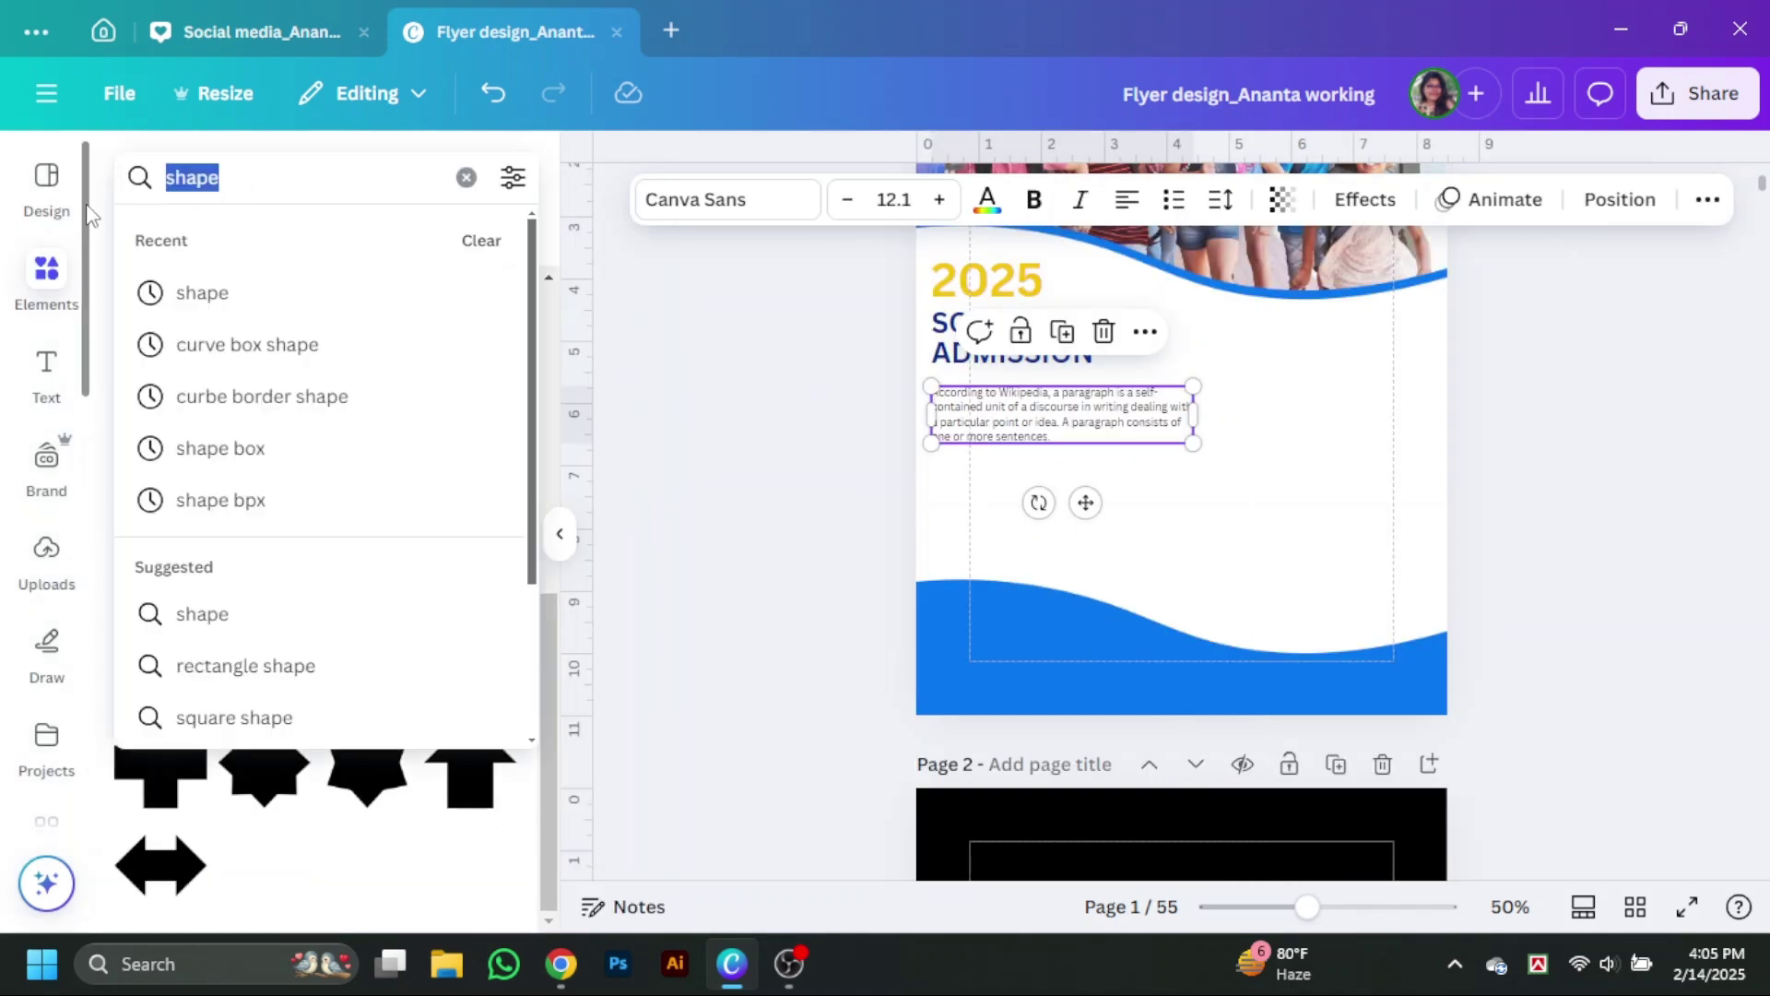
left_click(170, 304)
left_click(160, 374)
left_click(738, 199)
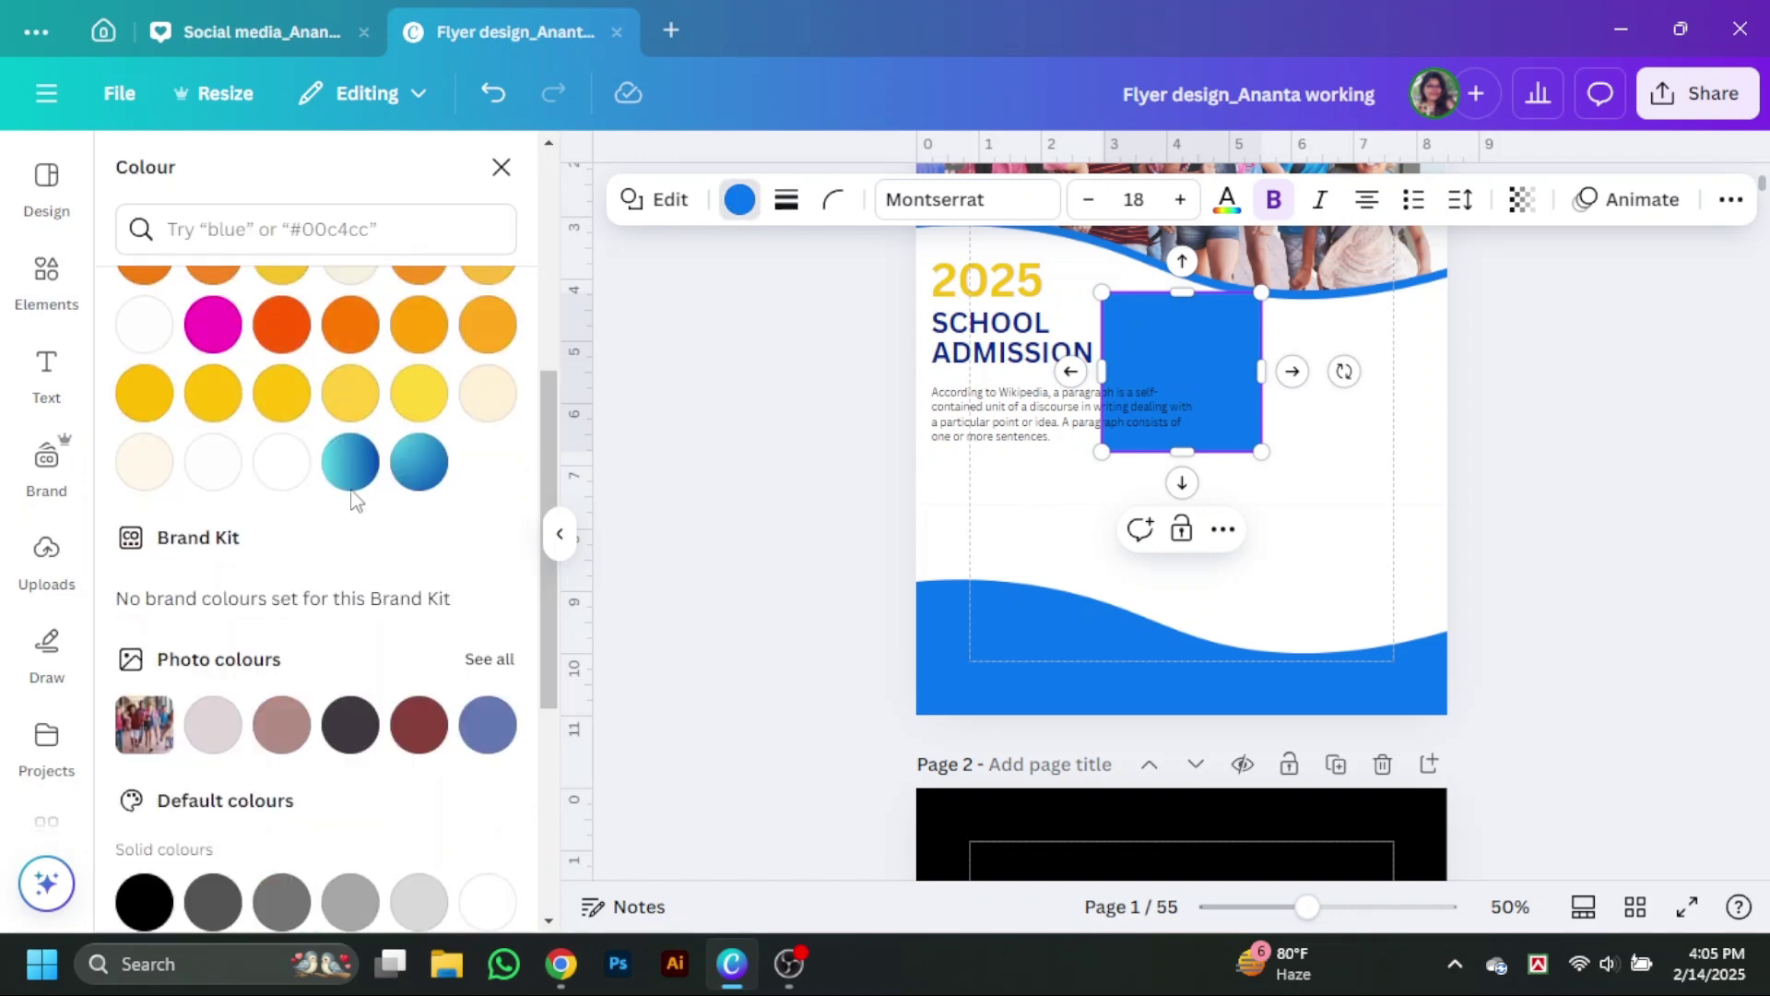
left_click(360, 464)
left_click(418, 464)
scroll(397, 549, "up", 5)
scroll(397, 543, "down", 4)
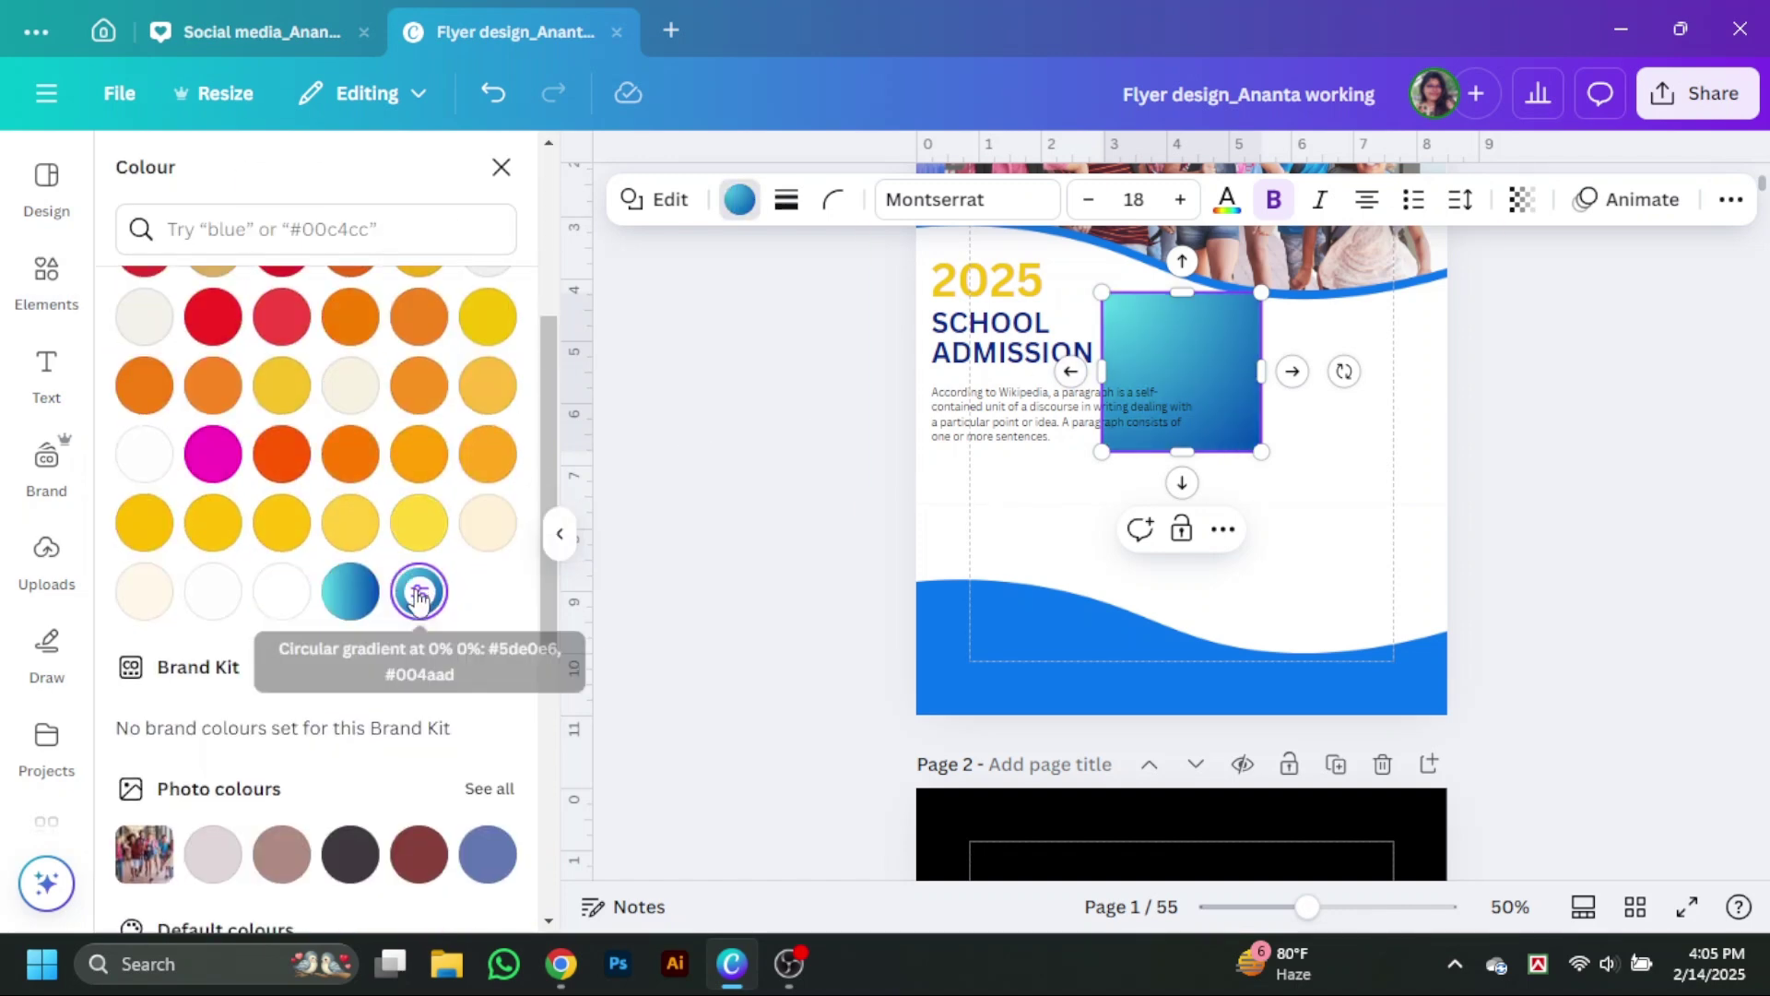
key("Escape")
left_click(738, 199)
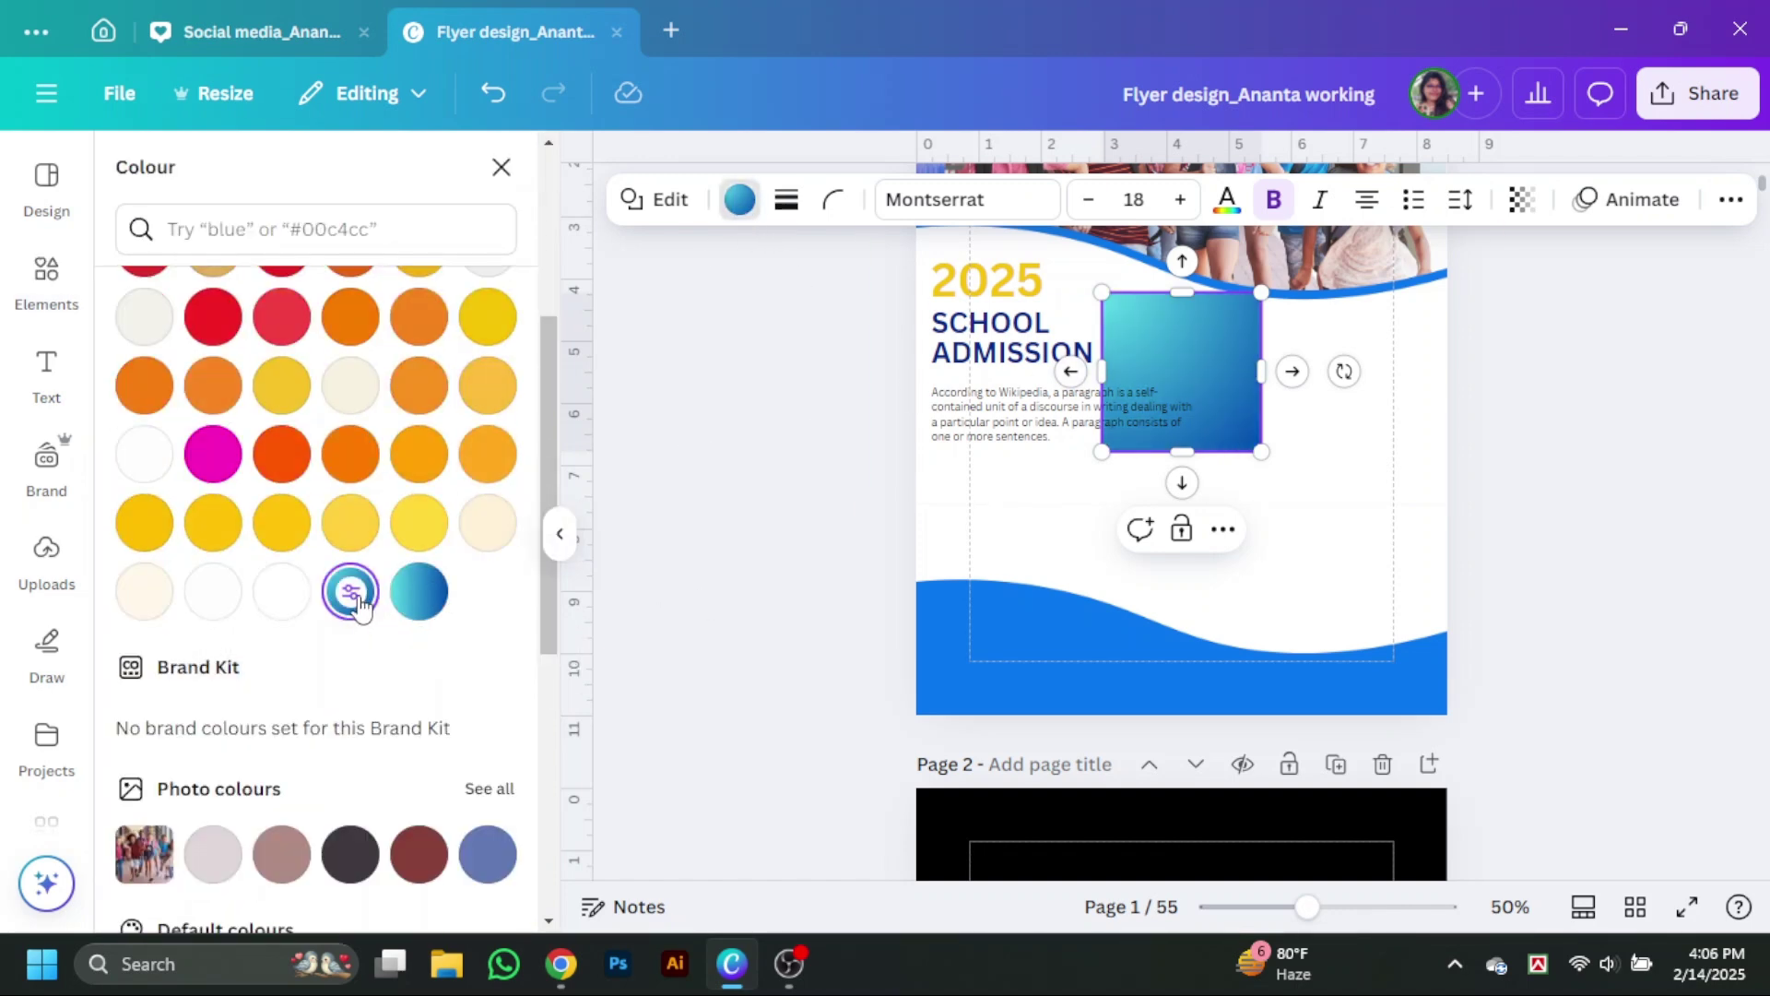
Flatten the gradient square into a narrow bar, widen it to about the heading's width and place it directly under ADMISSION.
left_click_drag(1181, 452, 1181, 307)
left_click(558, 534)
left_click(1360, 909)
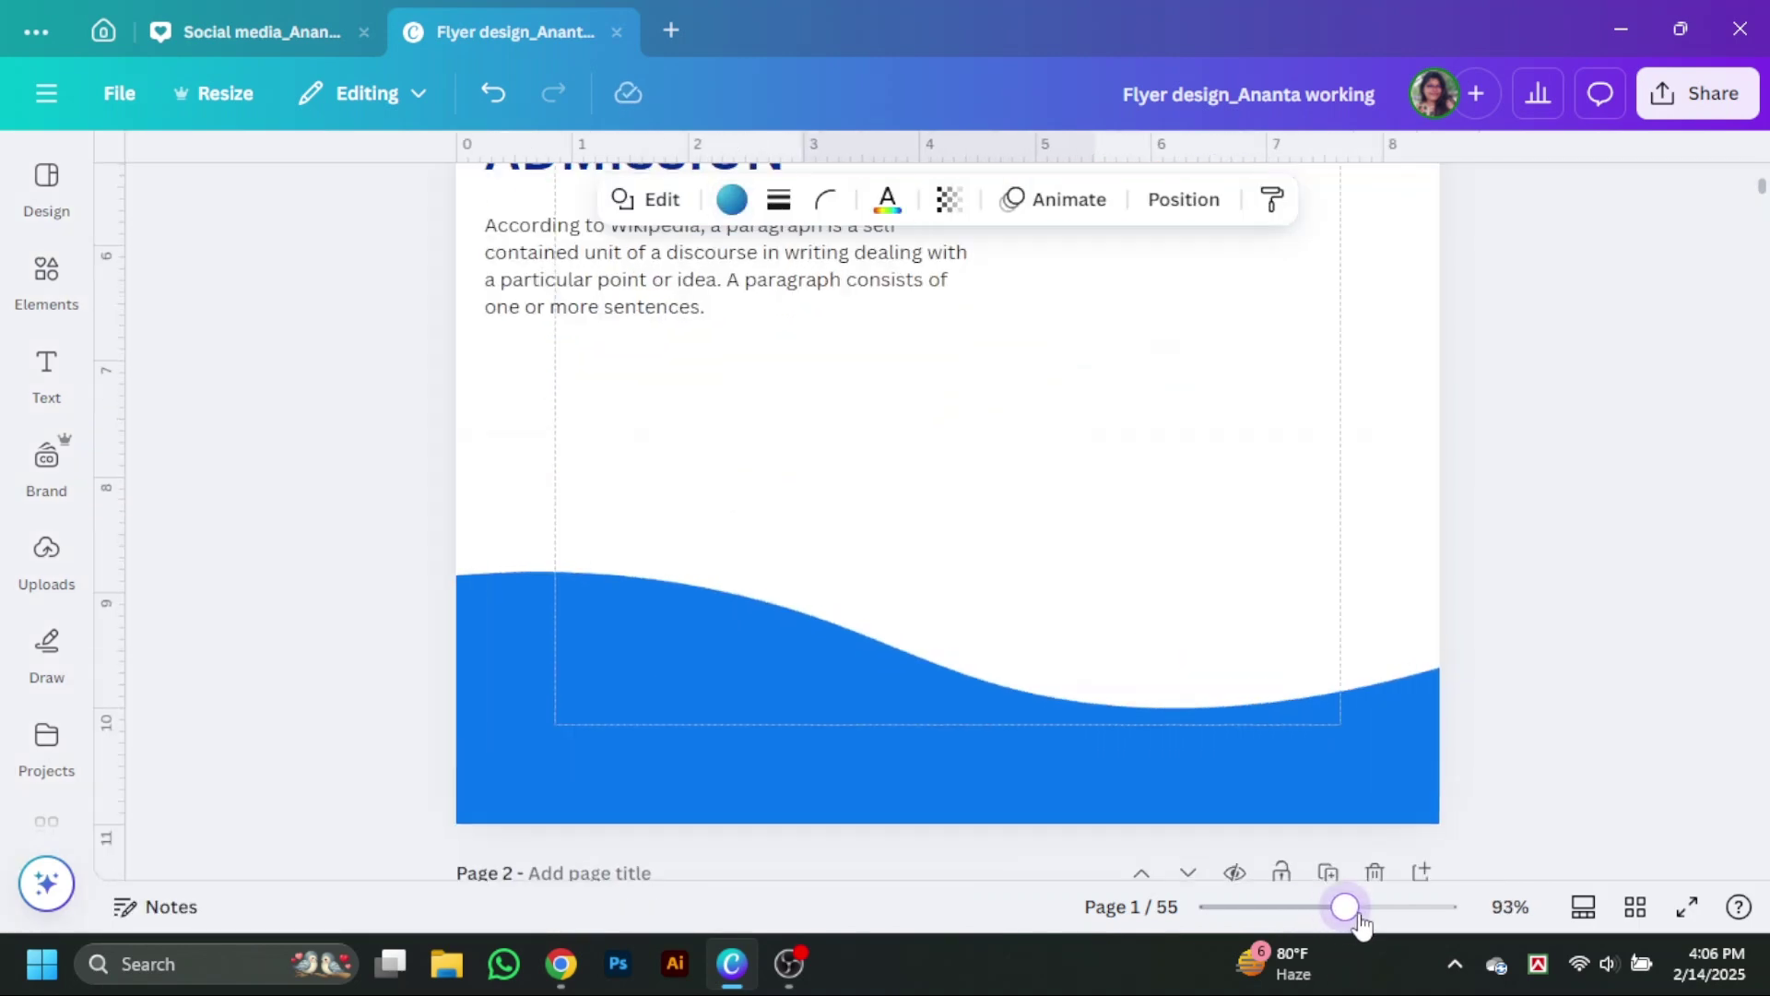
left_click_drag(1361, 908, 1357, 908)
scroll(1331, 798, "up", 6)
left_click_drag(1078, 573, 696, 745)
scroll(729, 733, "down", 2)
left_click_drag(571, 625, 576, 609)
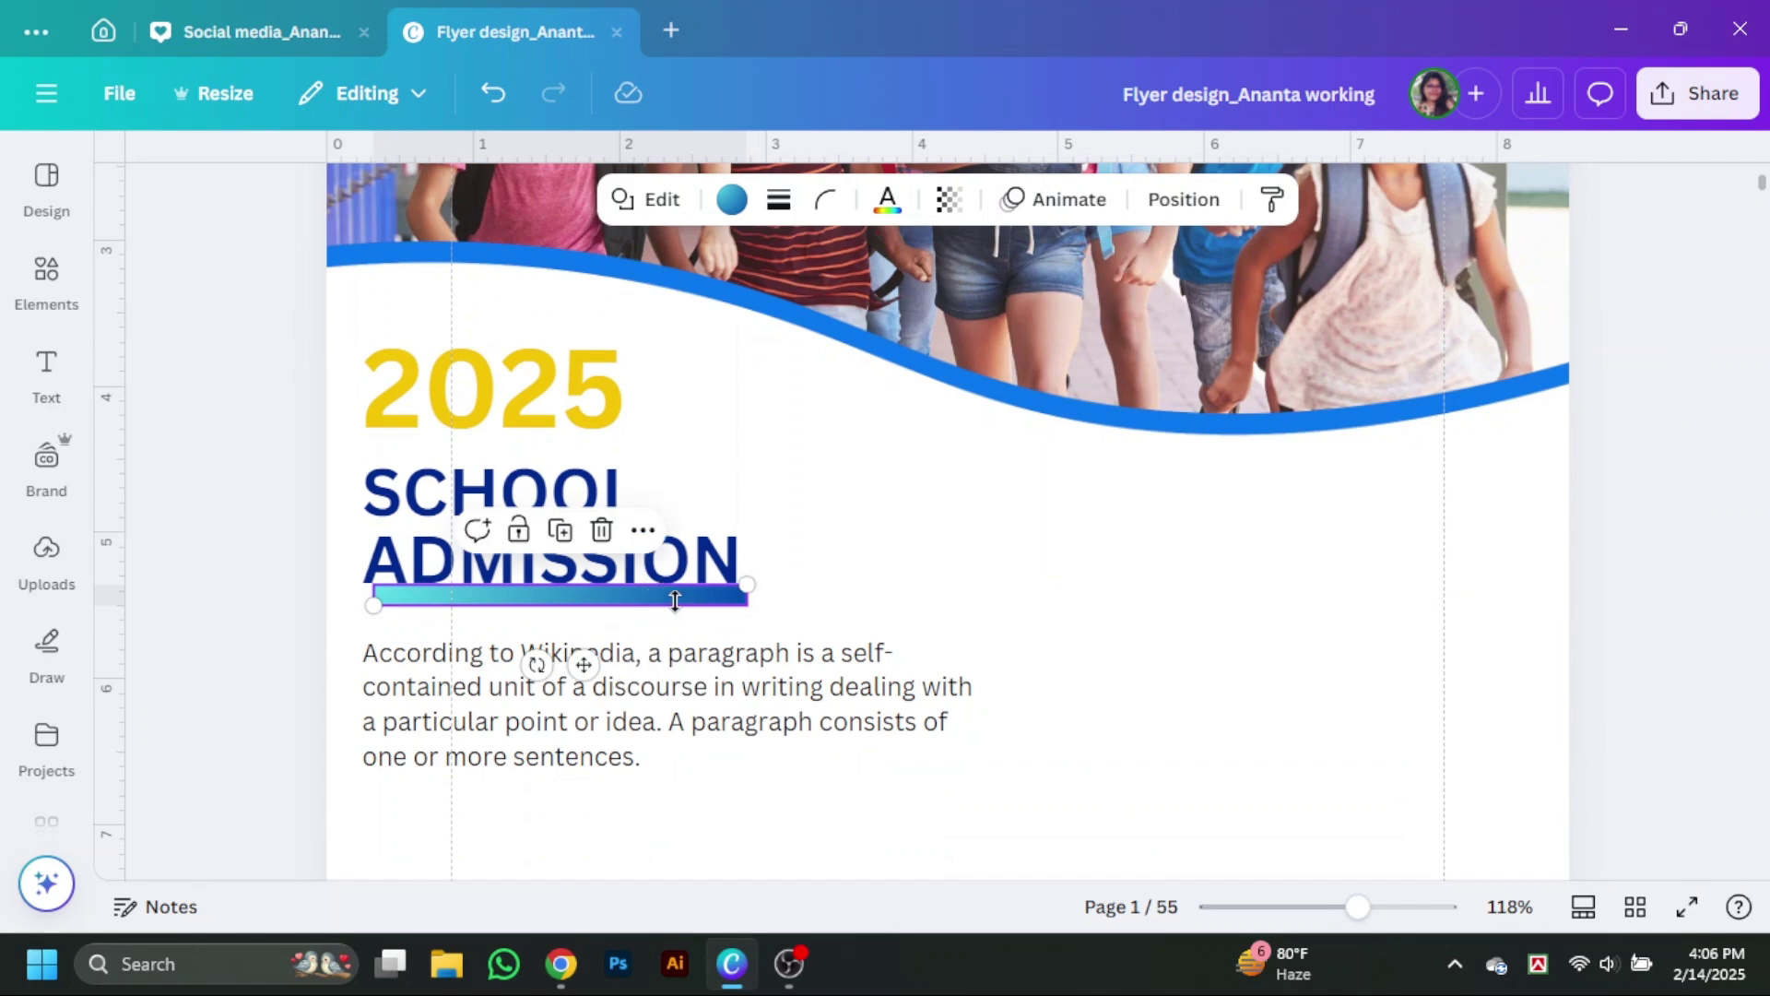
Thin the gradient bar, stretch it to about 3.7 inches wide and position it between the heading and paragraph, aligned with their left edge.
left_click_drag(1358, 906, 1376, 906)
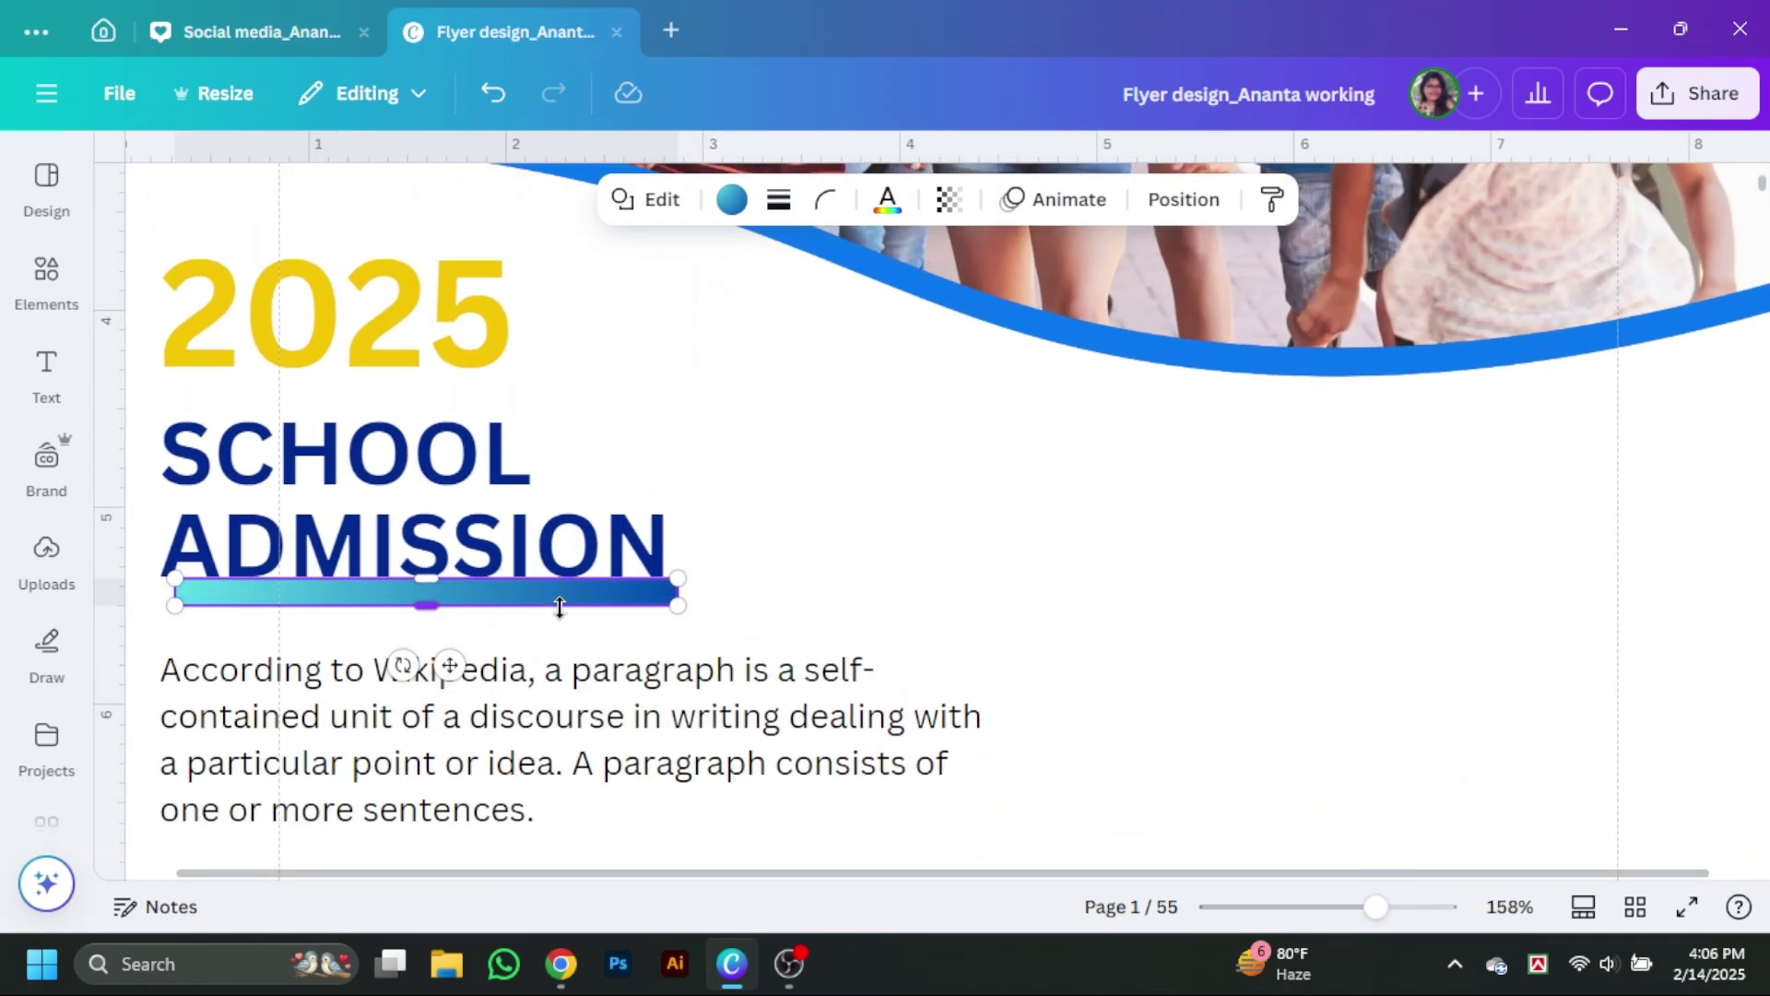
left_click_drag(559, 607, 560, 626)
left_click_drag(543, 607, 534, 625)
left_click_drag(665, 617, 890, 618)
left_click_drag(524, 596, 531, 620)
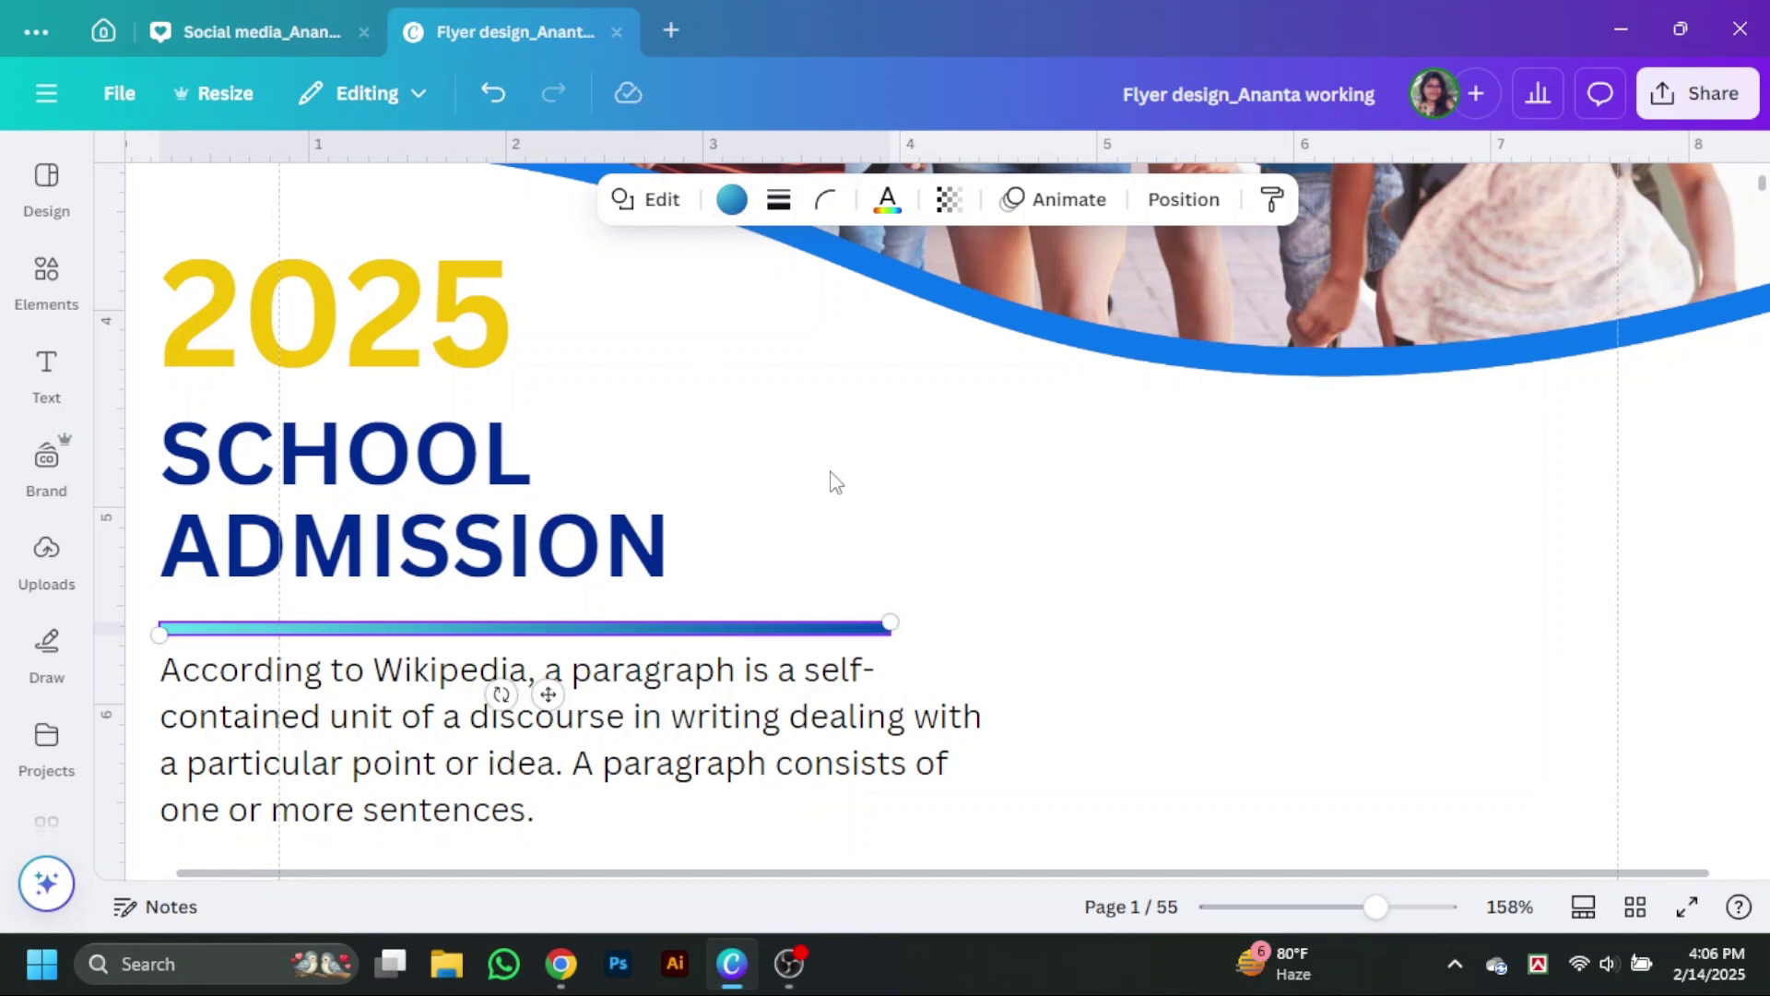
left_click(933, 560)
scroll(404, 702, "down", 2)
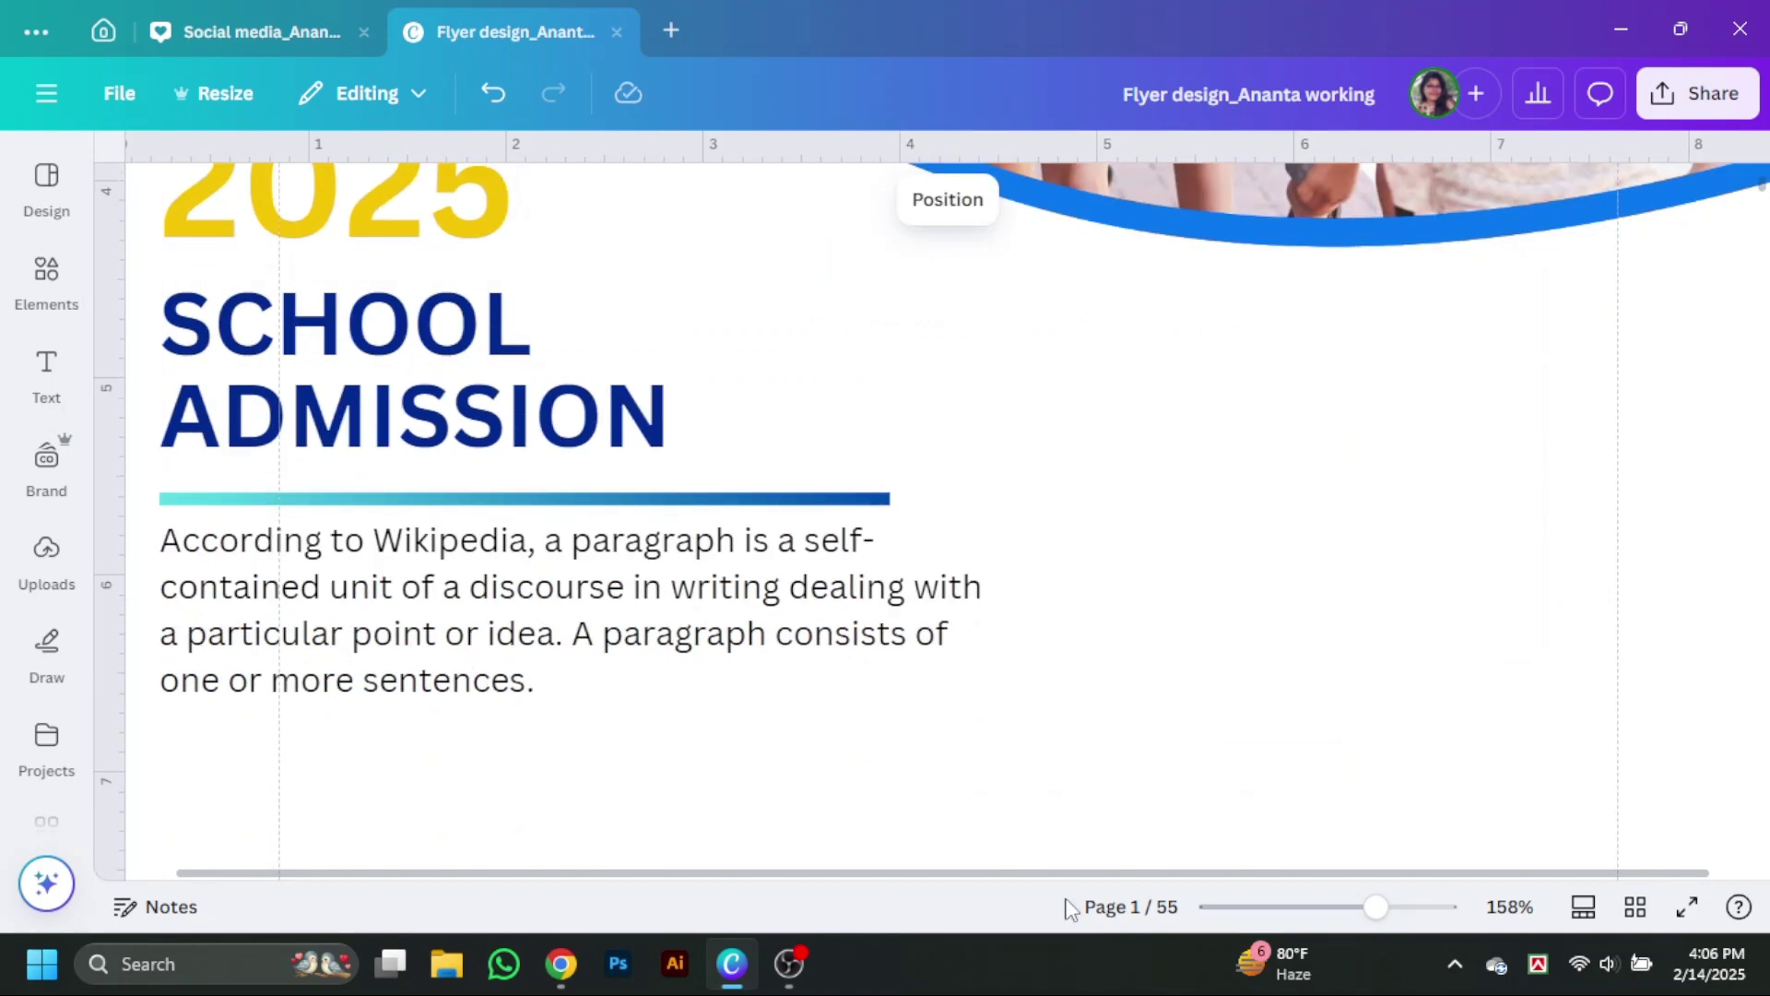
left_click_drag(1376, 907, 1305, 907)
left_click_drag(547, 480, 799, 687)
left_click(1093, 535)
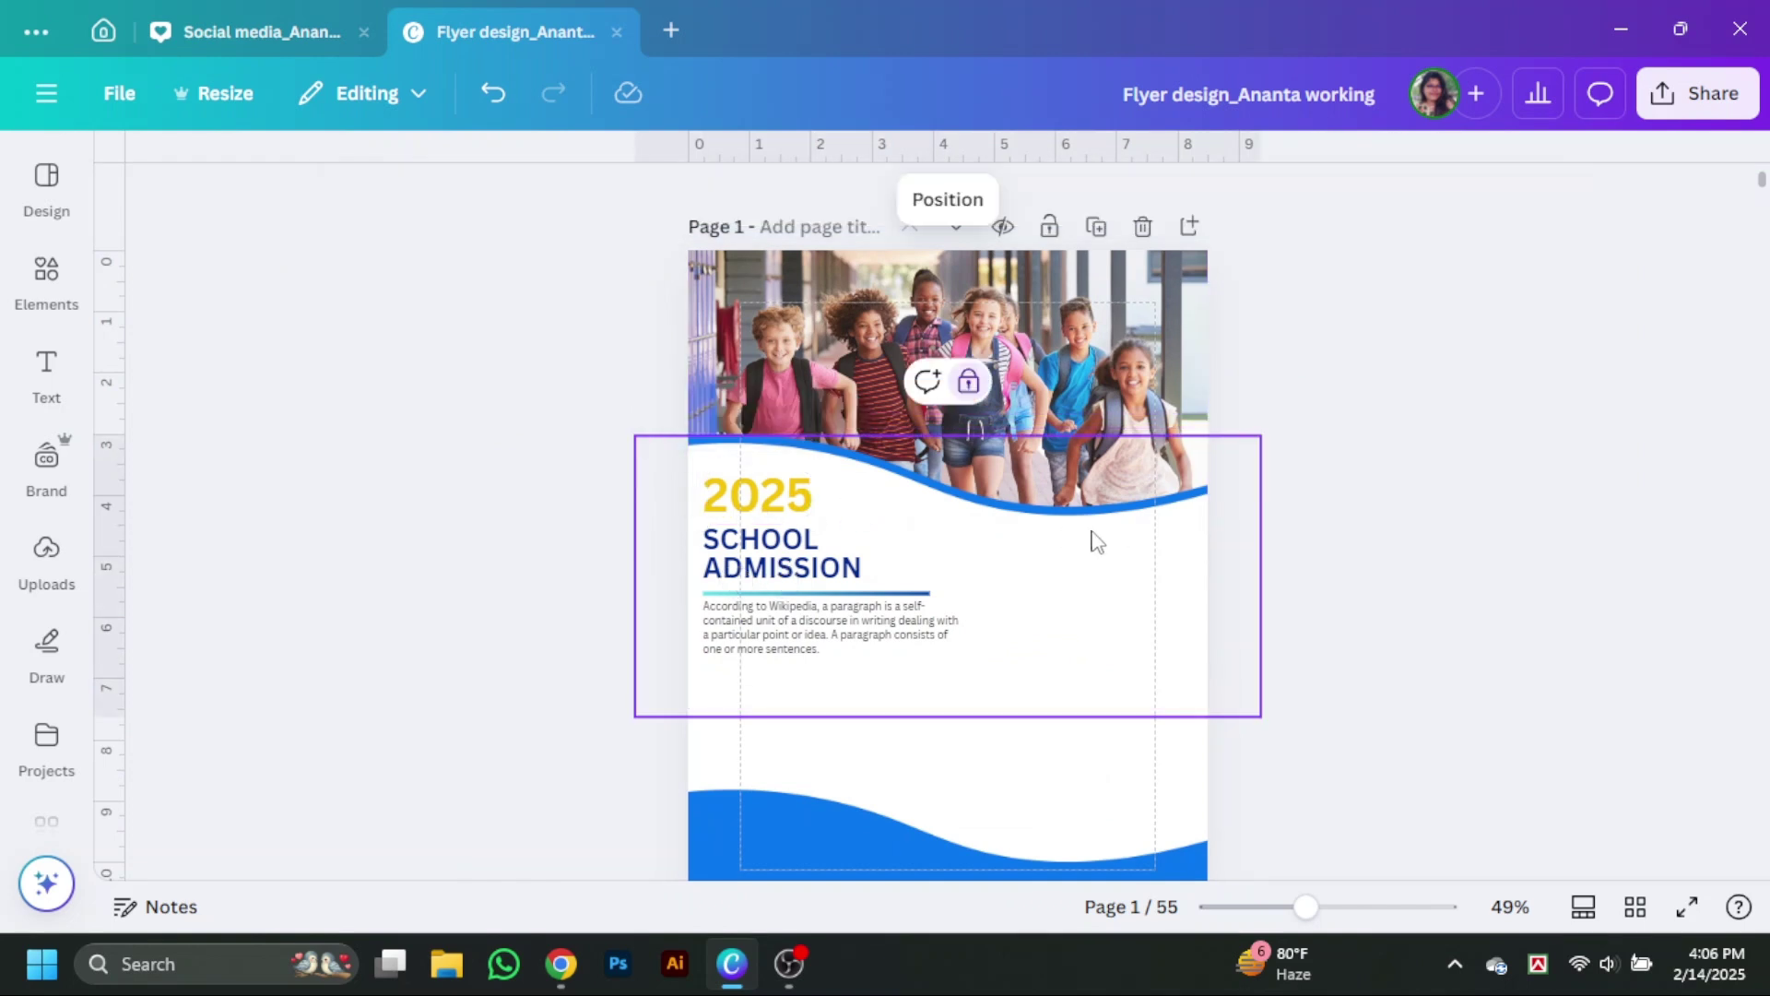
left_click_drag(865, 498, 757, 604)
left_click(1426, 592)
left_click(772, 497)
left_click(784, 558, "shift")
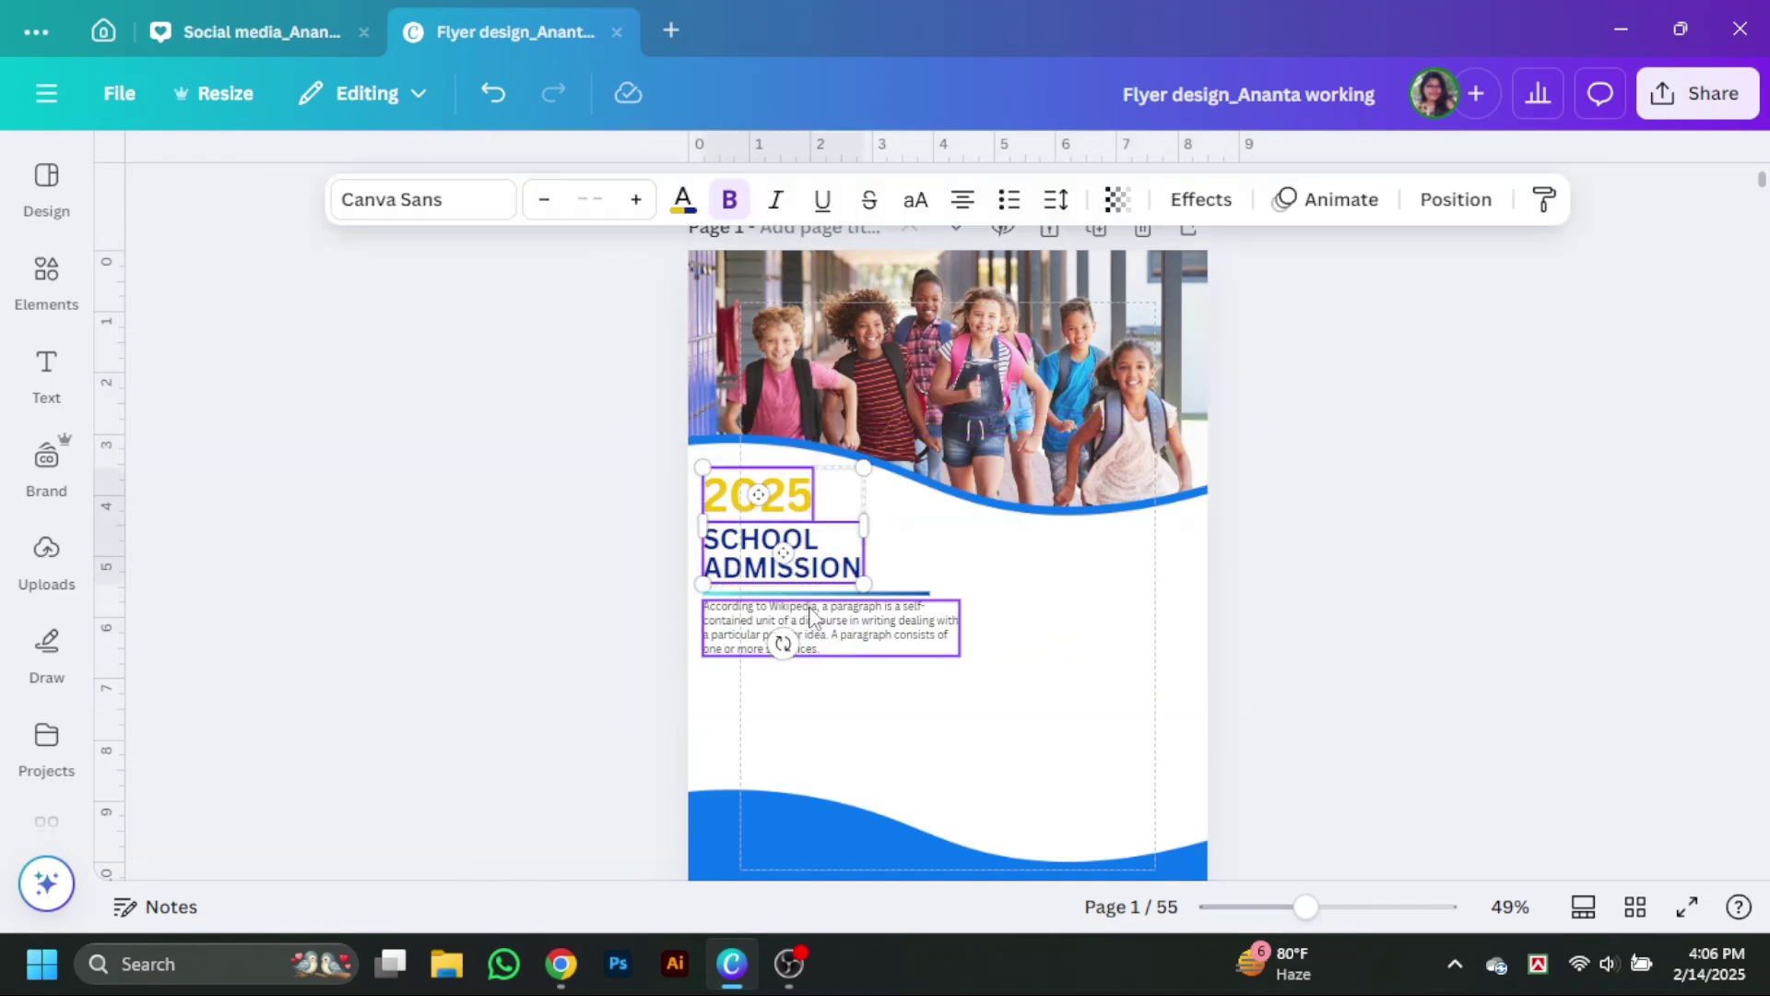
left_click(799, 593, "shift")
left_click(804, 623, "shift")
left_click(1409, 592)
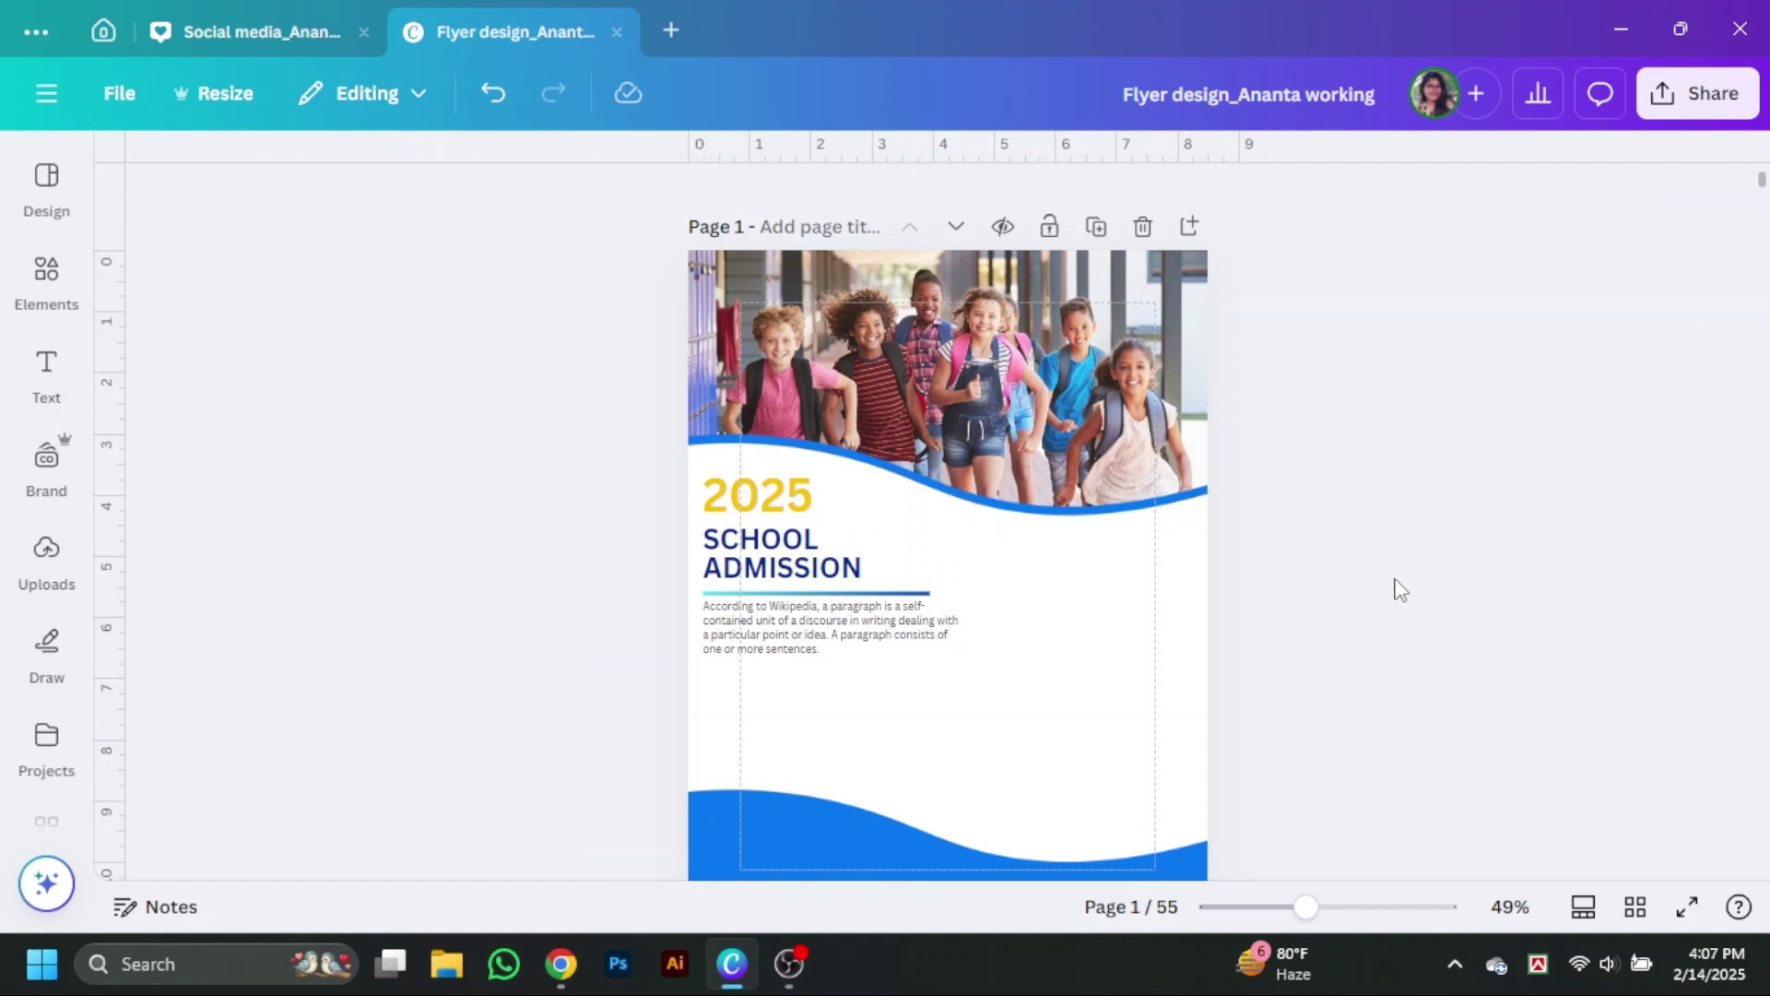
Select the blue wave beneath the header photo.
left_click(983, 433)
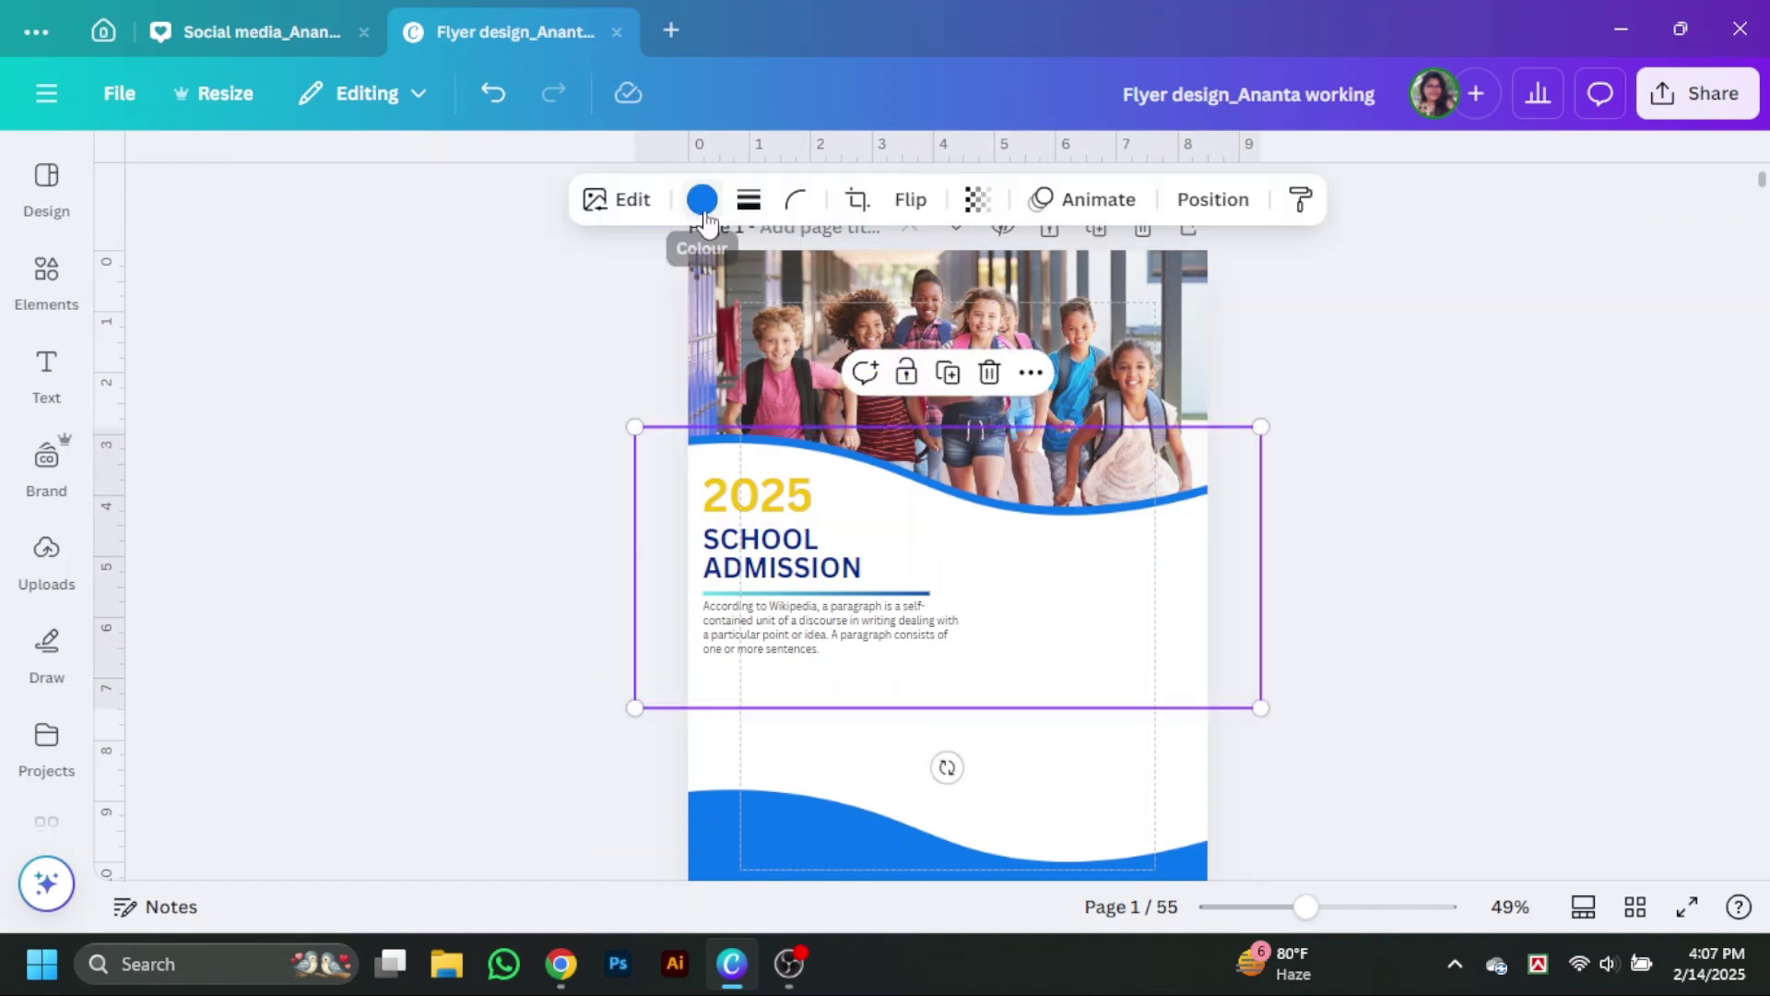